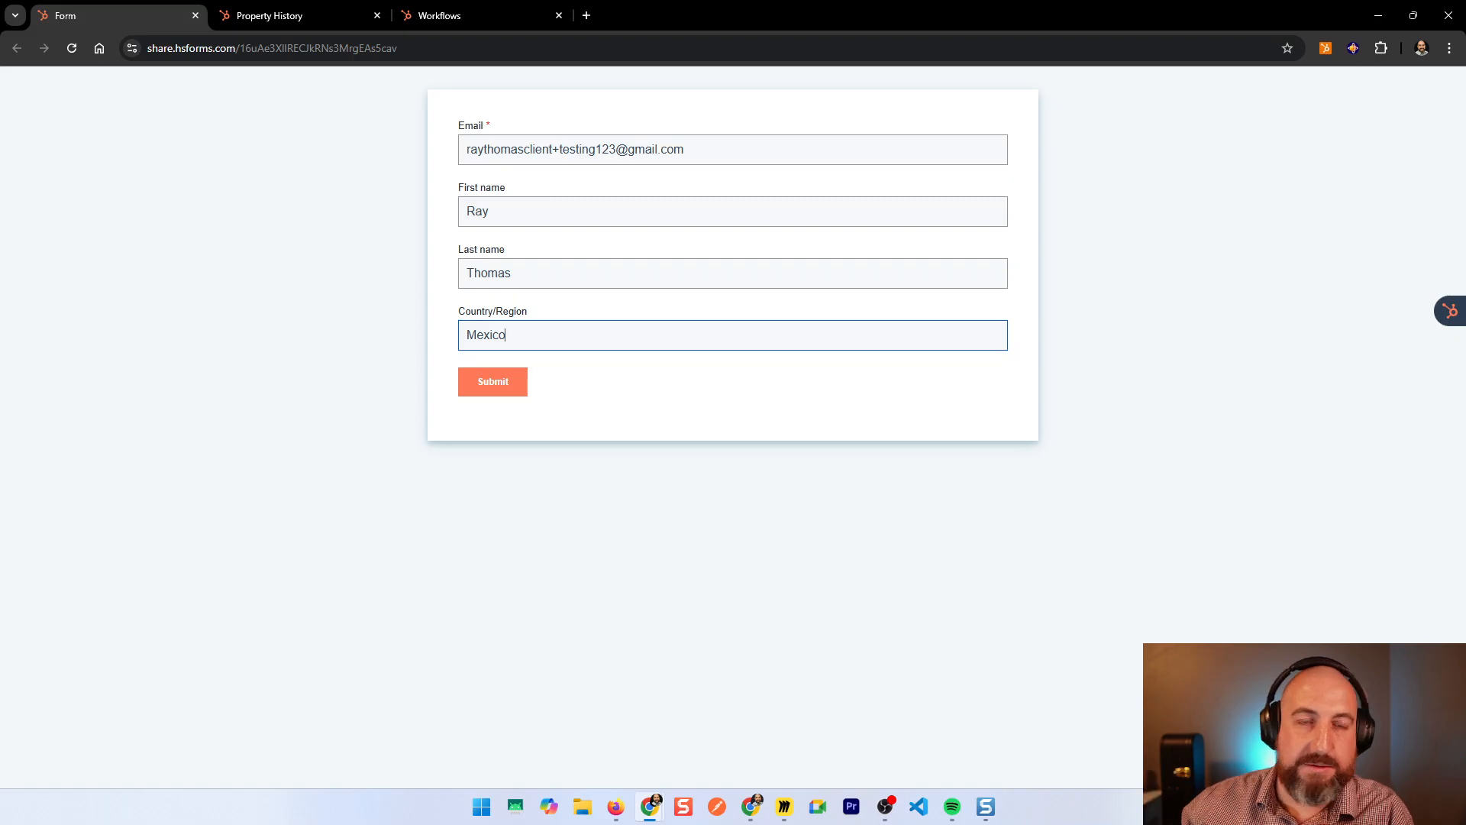
Step: Show the test contact's property history filtered by 'source', with Record source listed as Forms
left_click(320, 16)
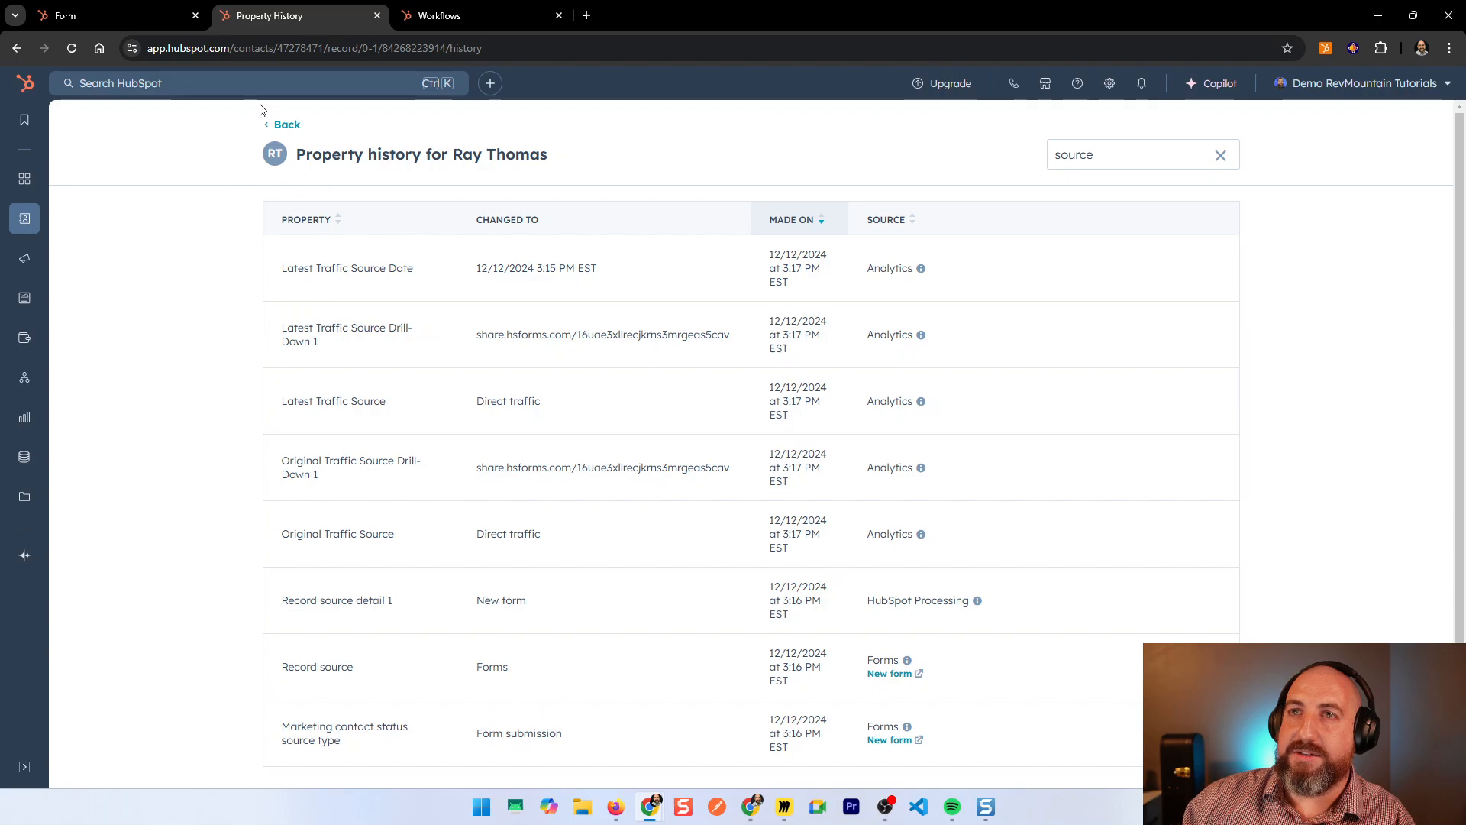
Step: Reopen the contact's property history, filter by 'detail', and select the New form value
left_click(286, 125)
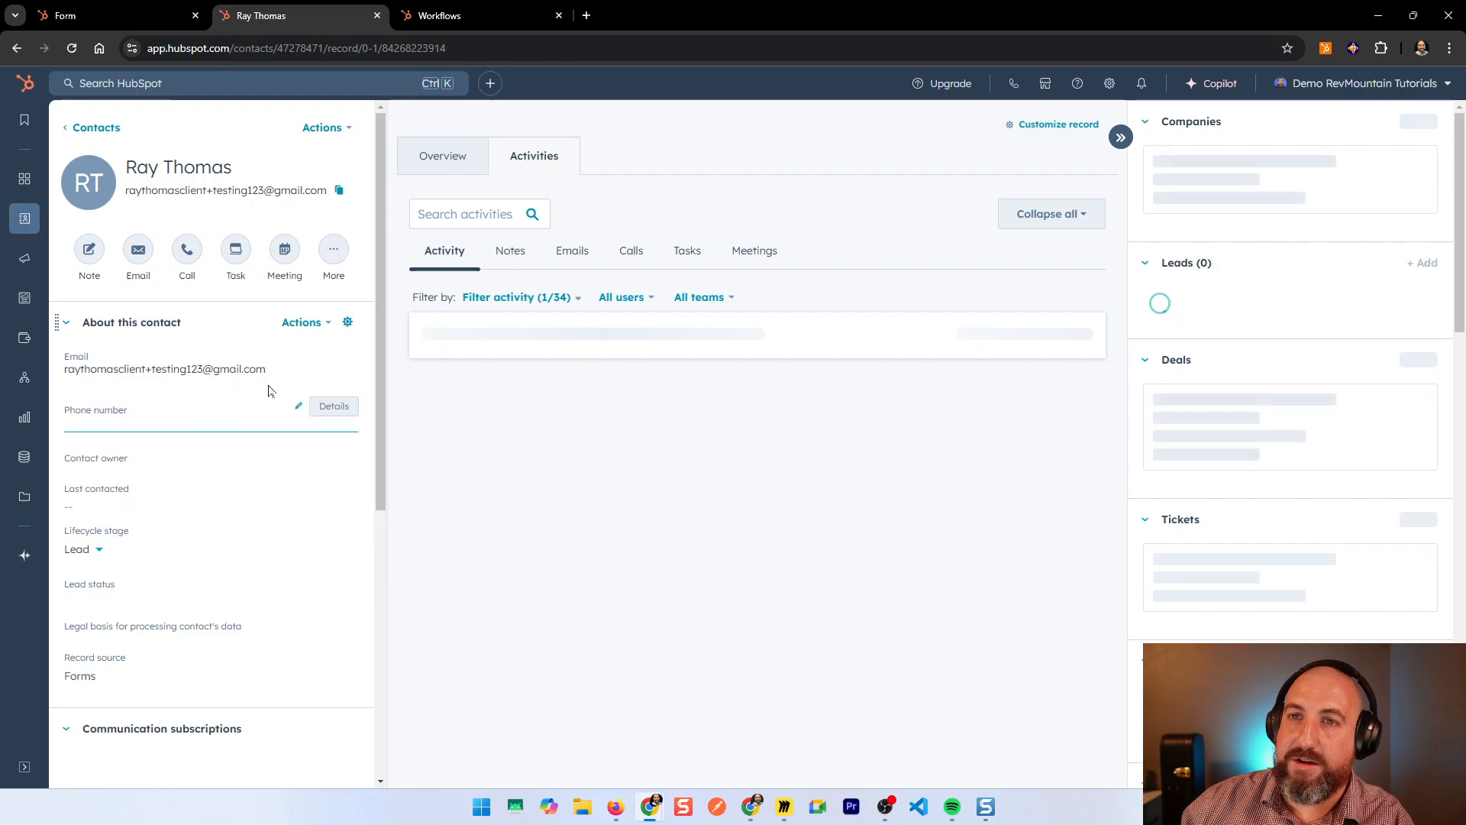
left_click(321, 128)
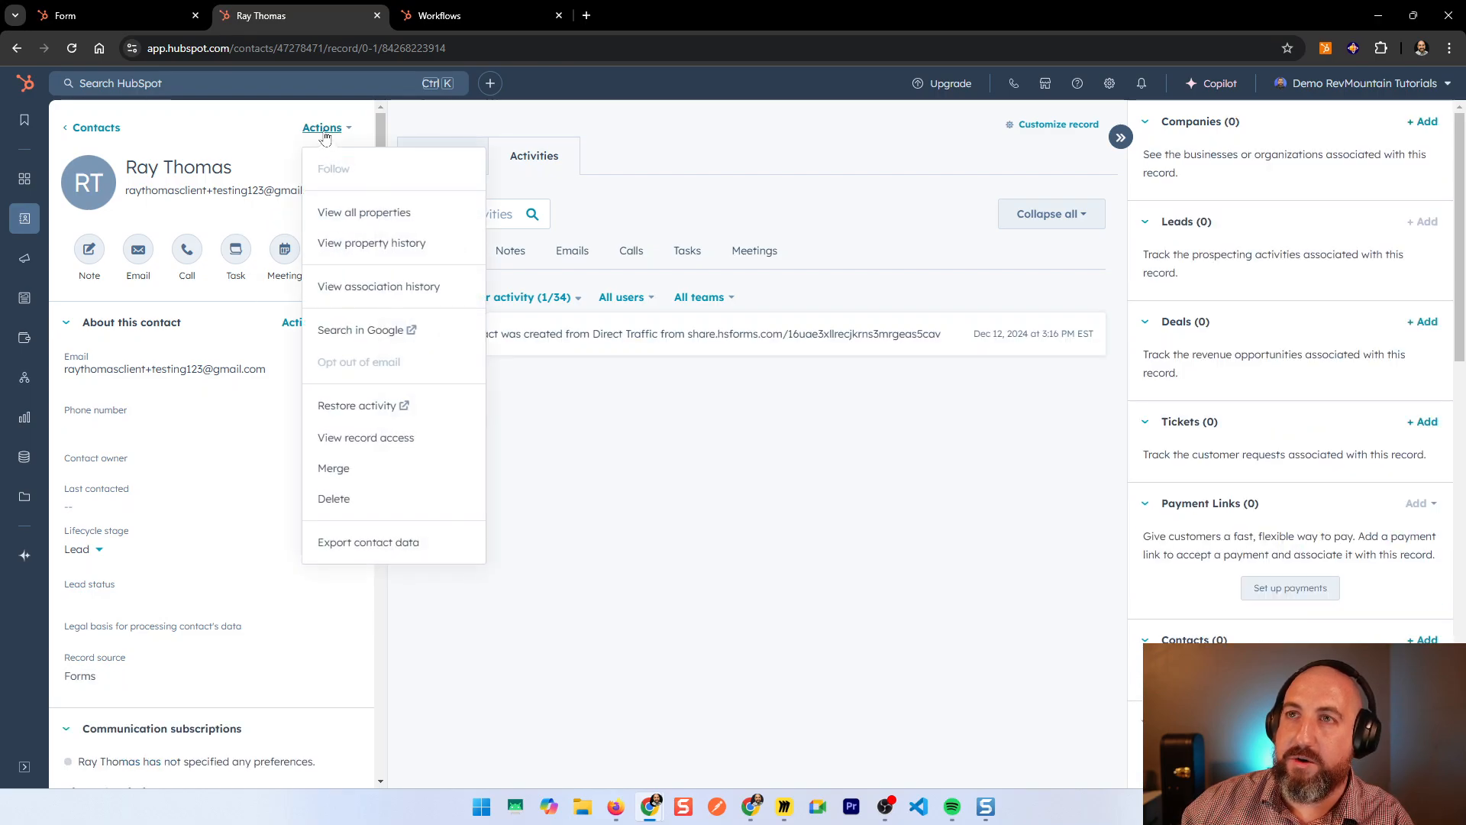
left_click(418, 261)
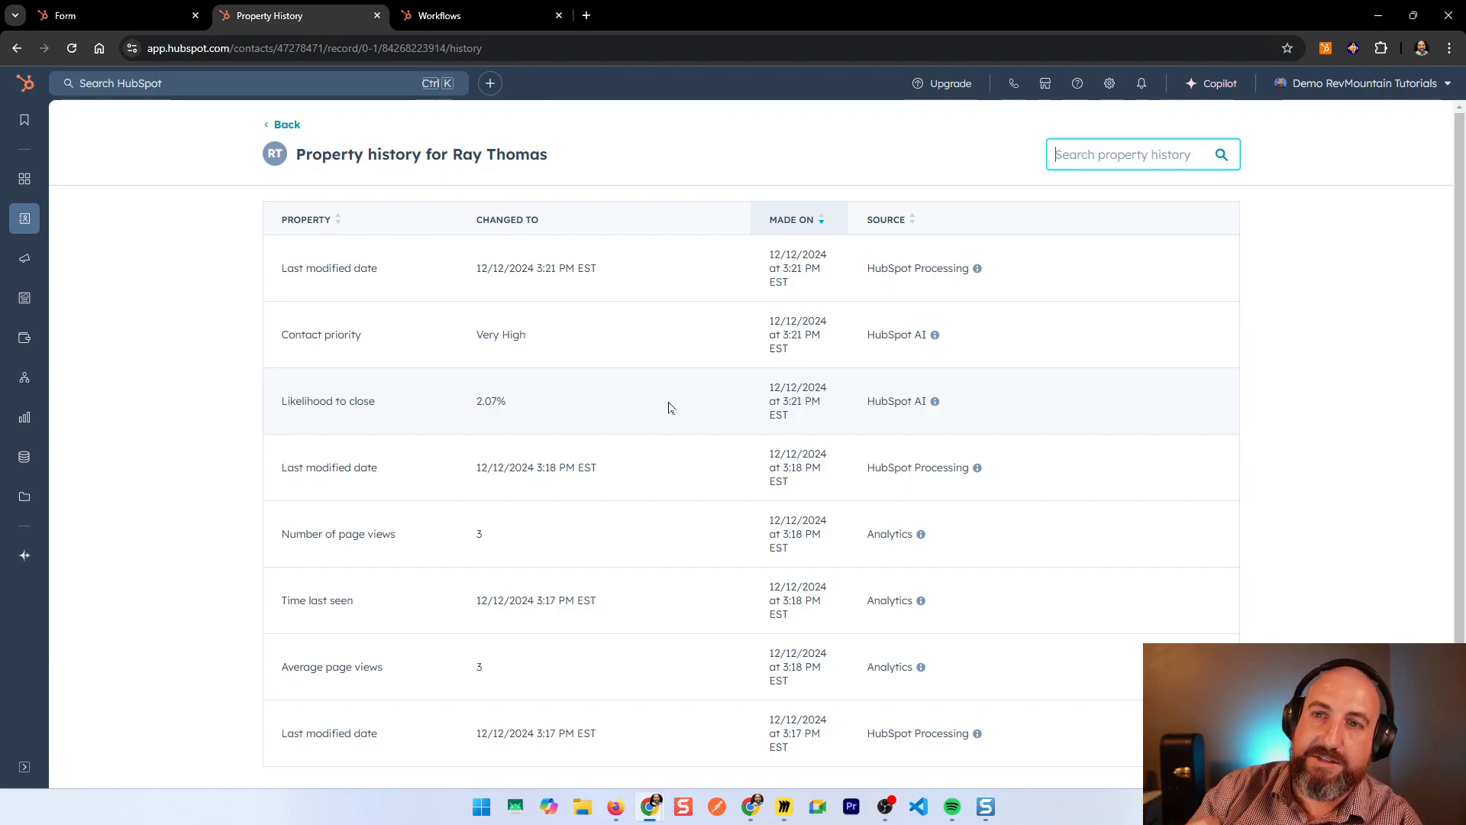
scroll(638, 507, "down", 2)
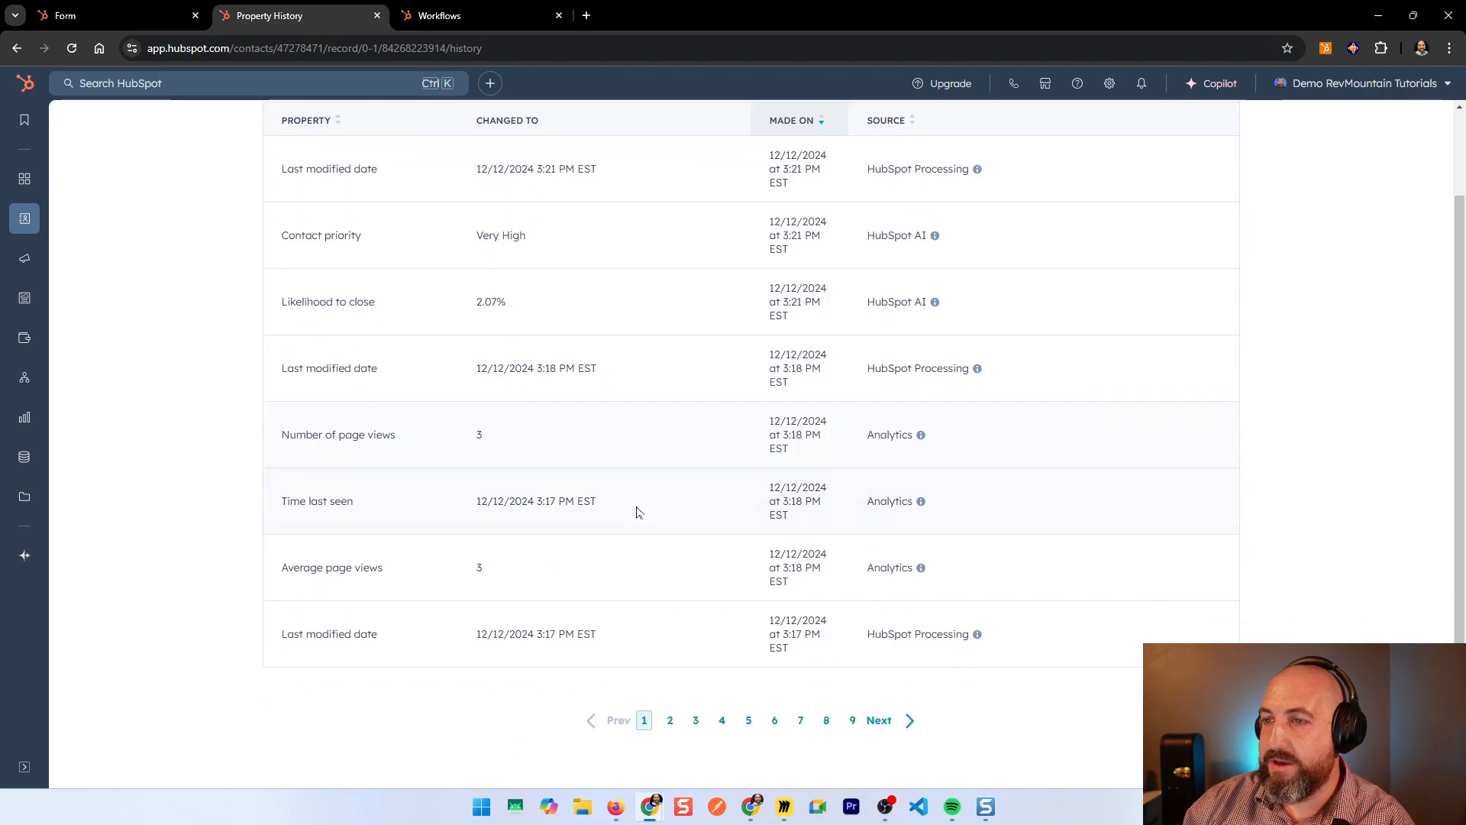
scroll(953, 324, "up", 2)
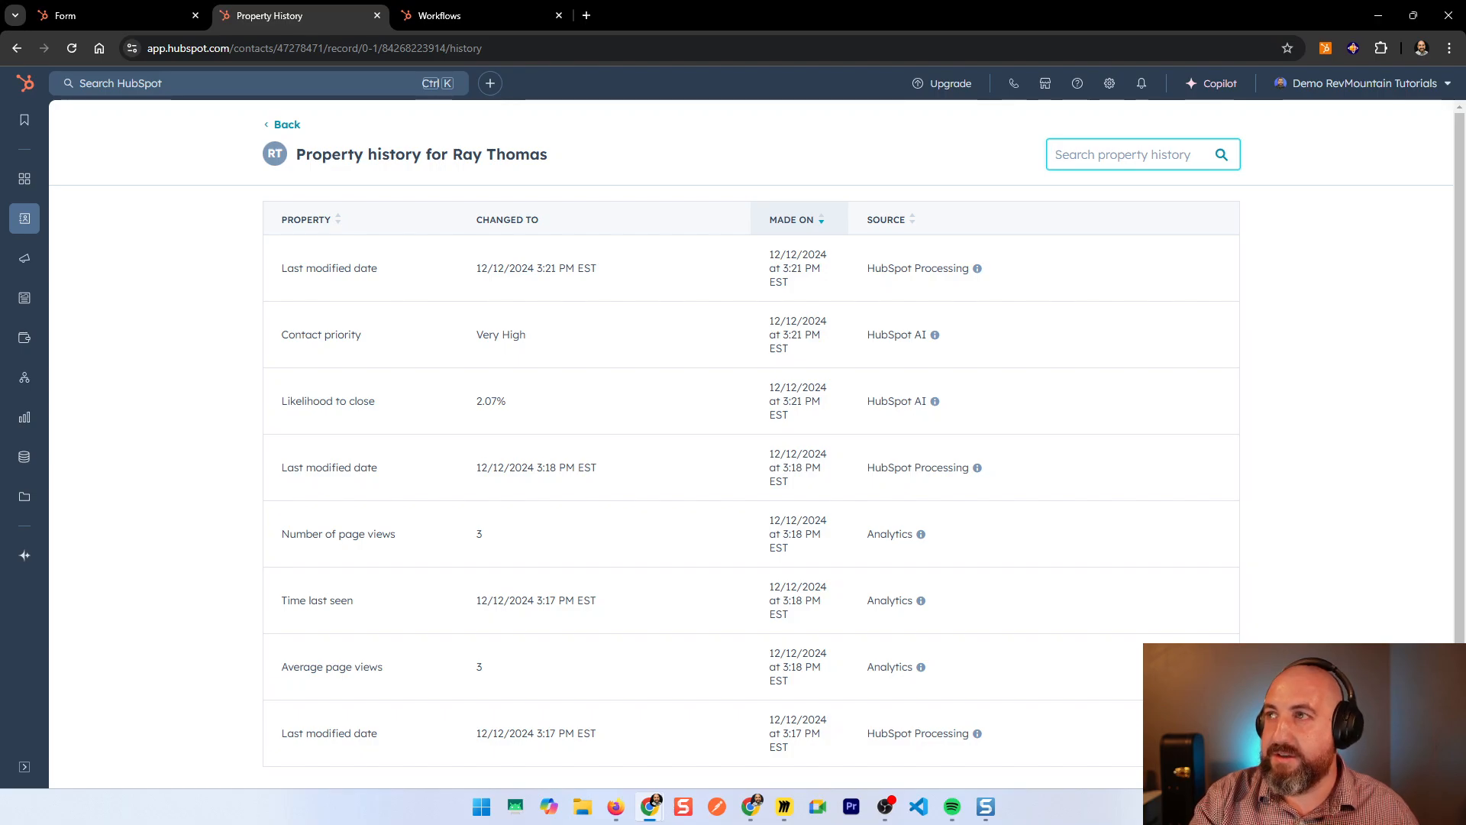
type("detail")
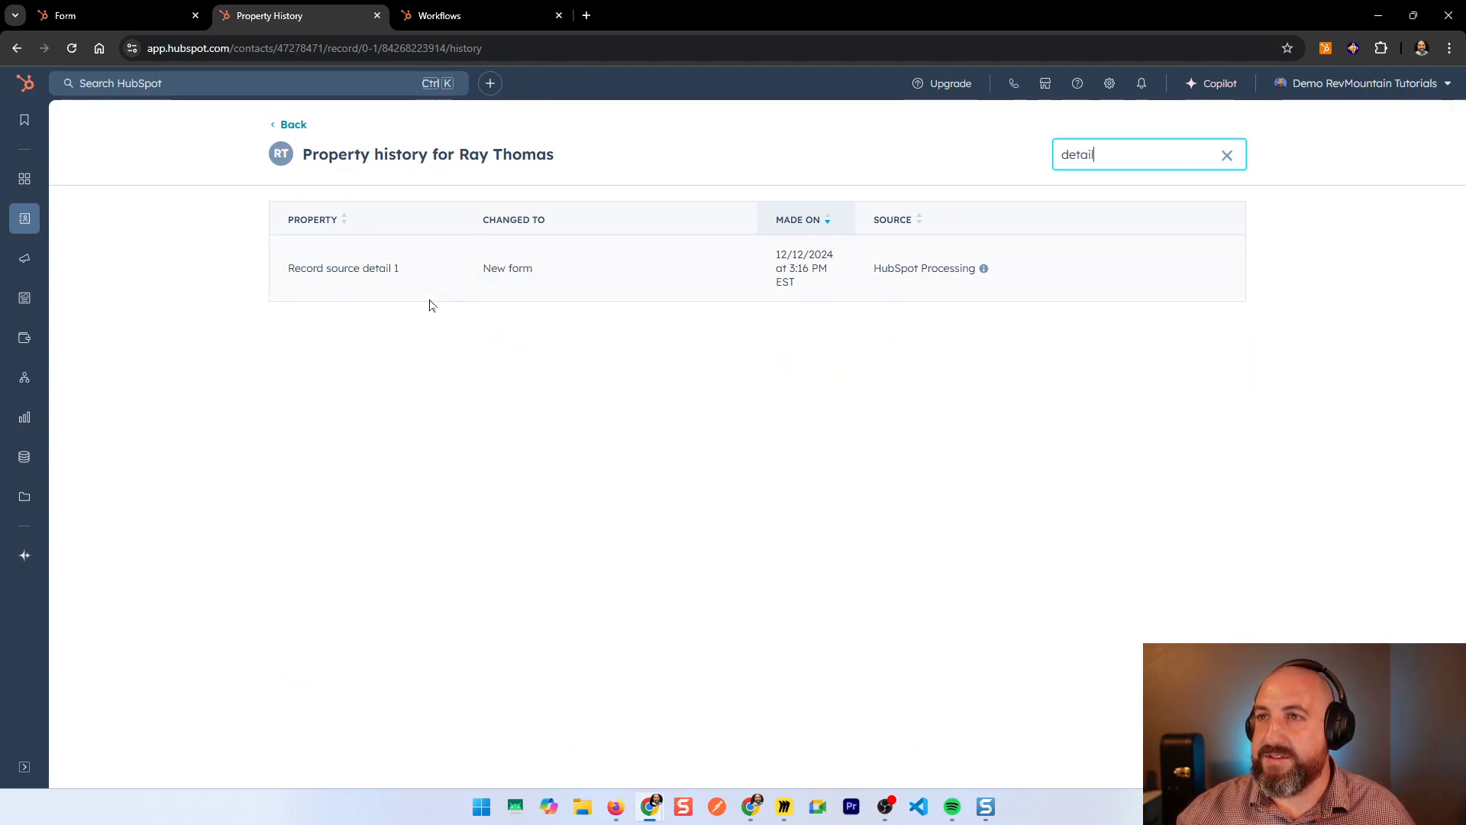
left_click_drag(479, 273, 552, 281)
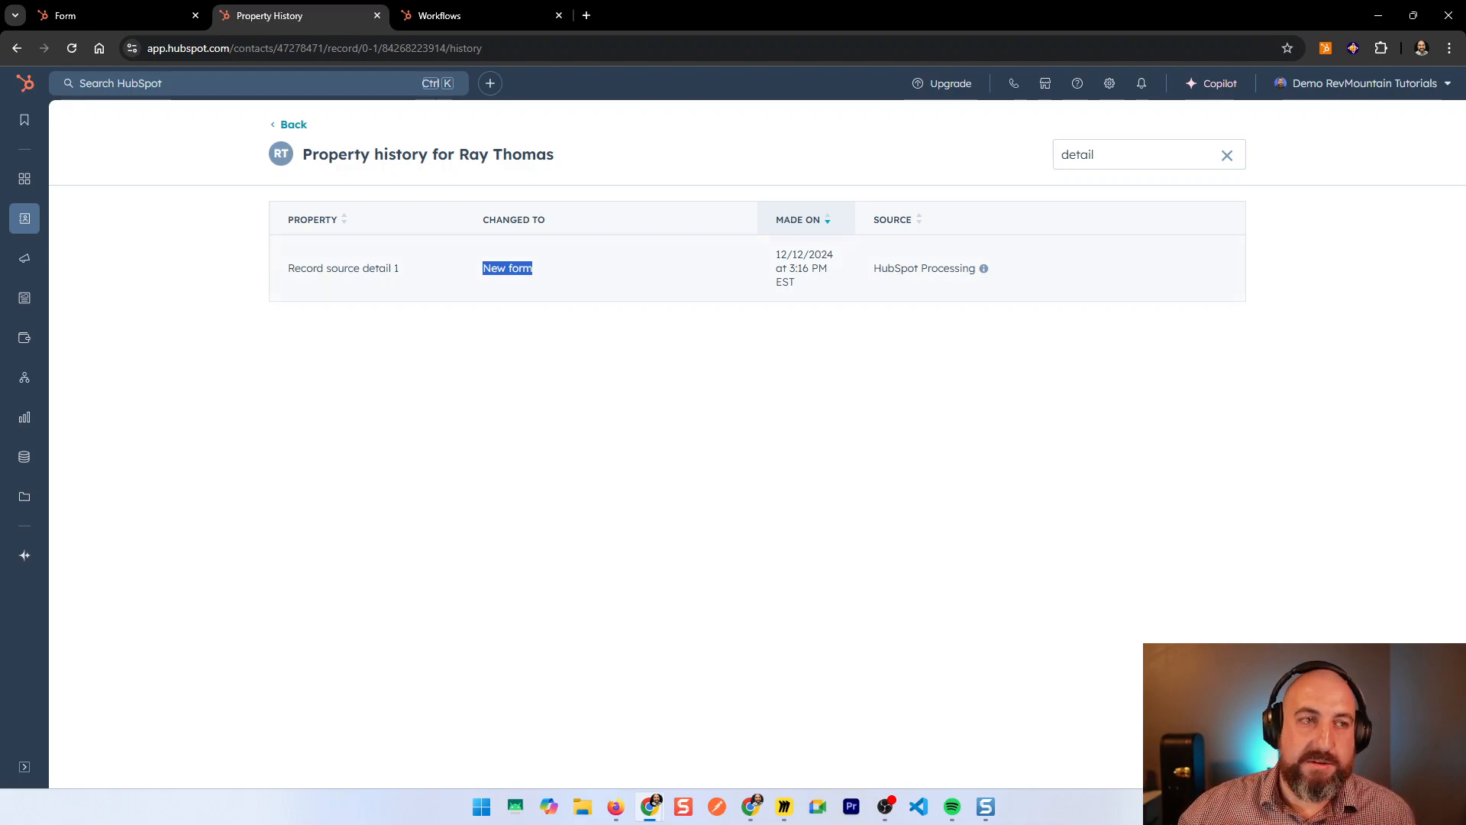
left_click(430, 289)
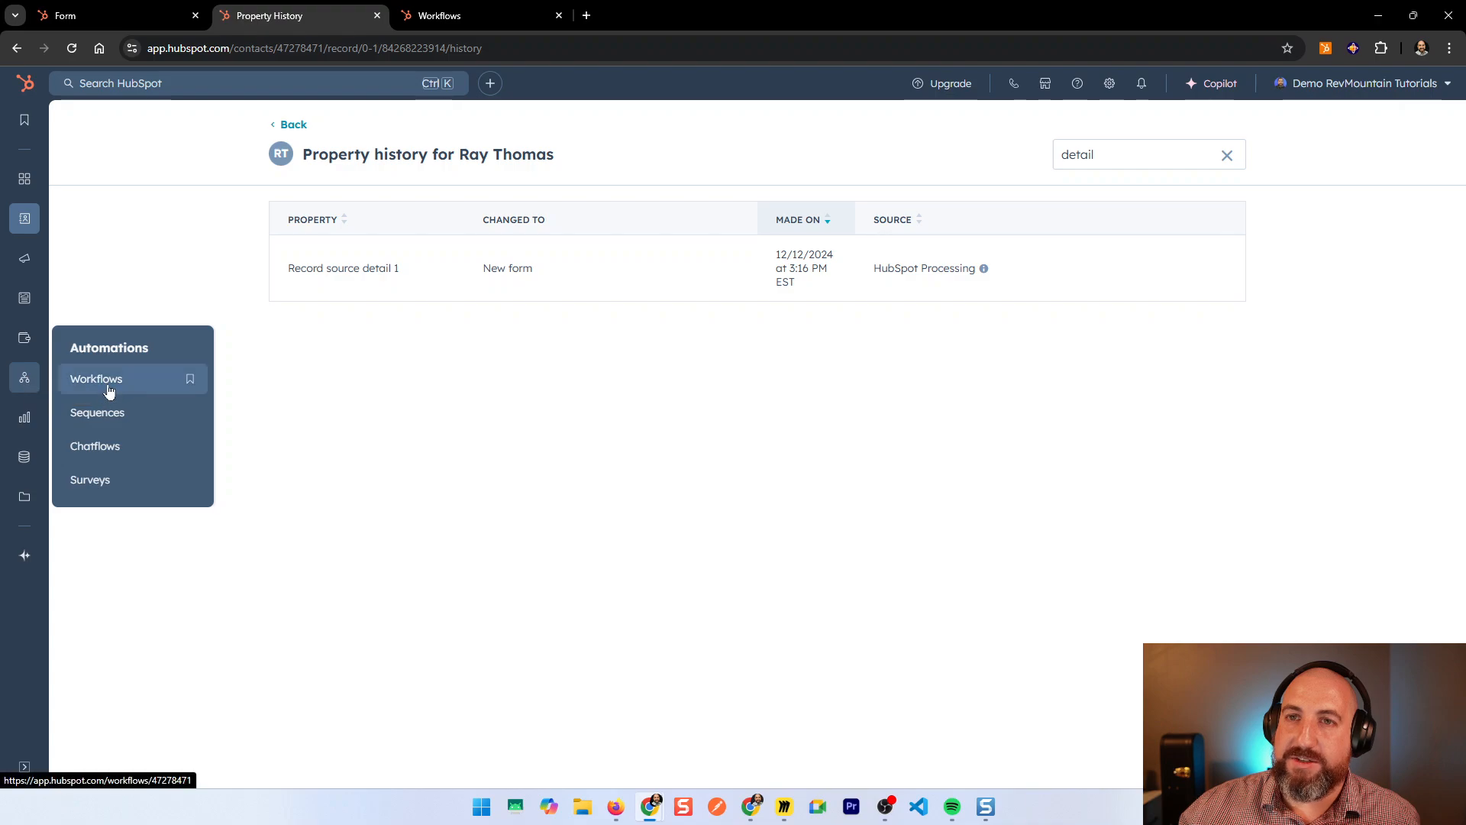
Step: Start a blank contact-based workflow from scratch in the Workflows list
left_click(433, 15)
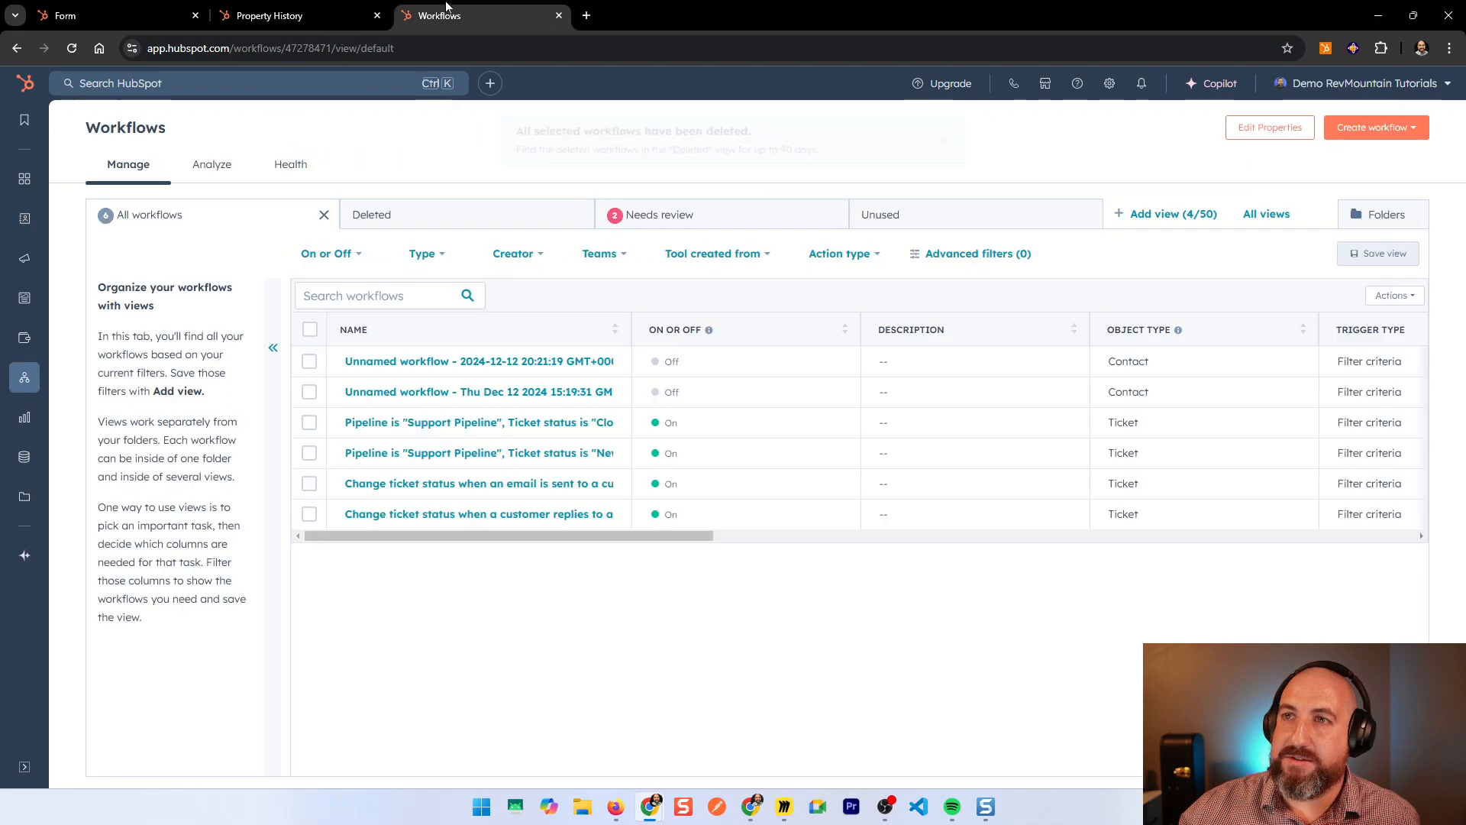
left_click(1381, 128)
left_click(1379, 166)
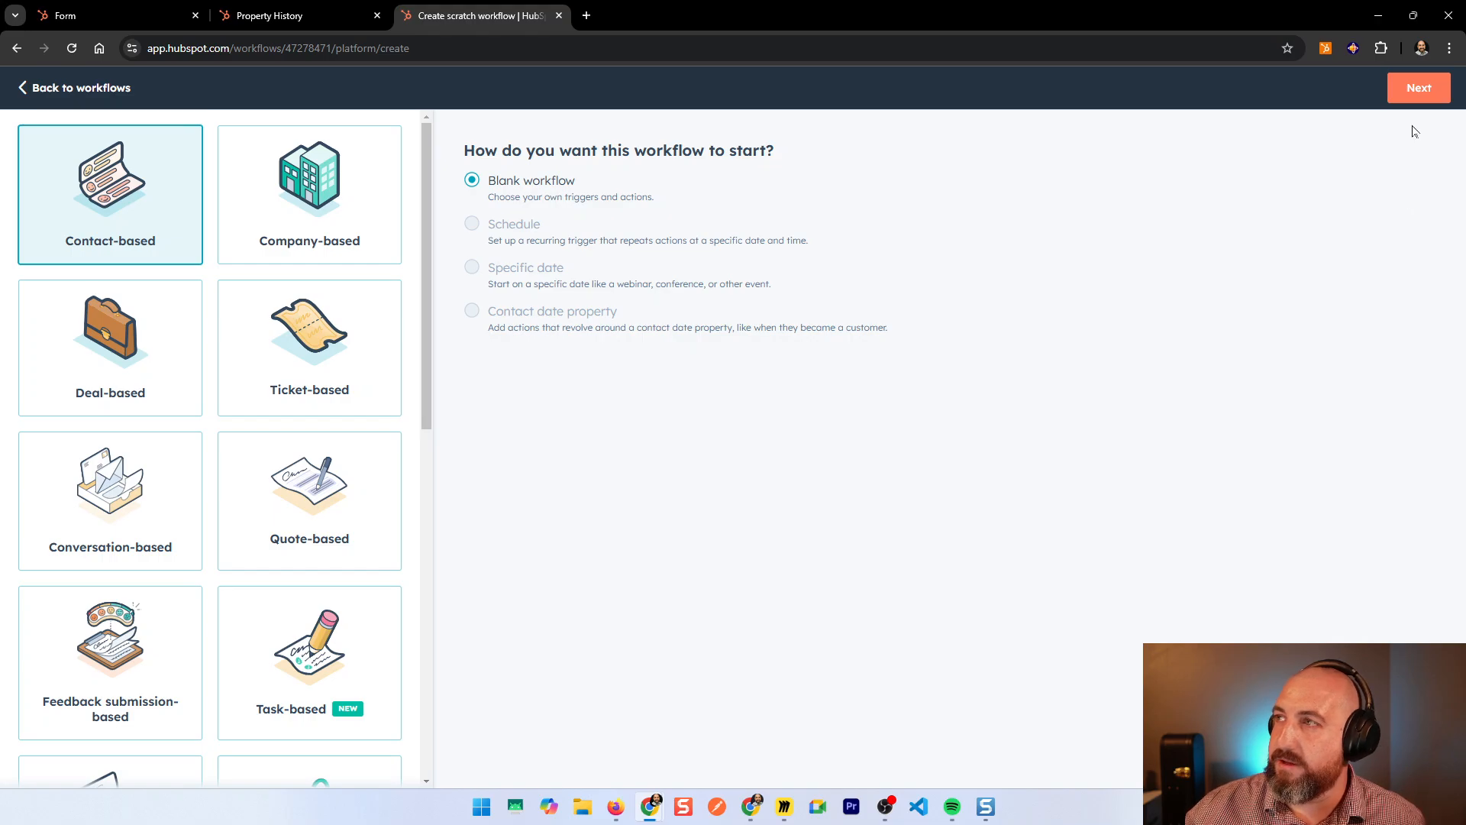
left_click(1420, 88)
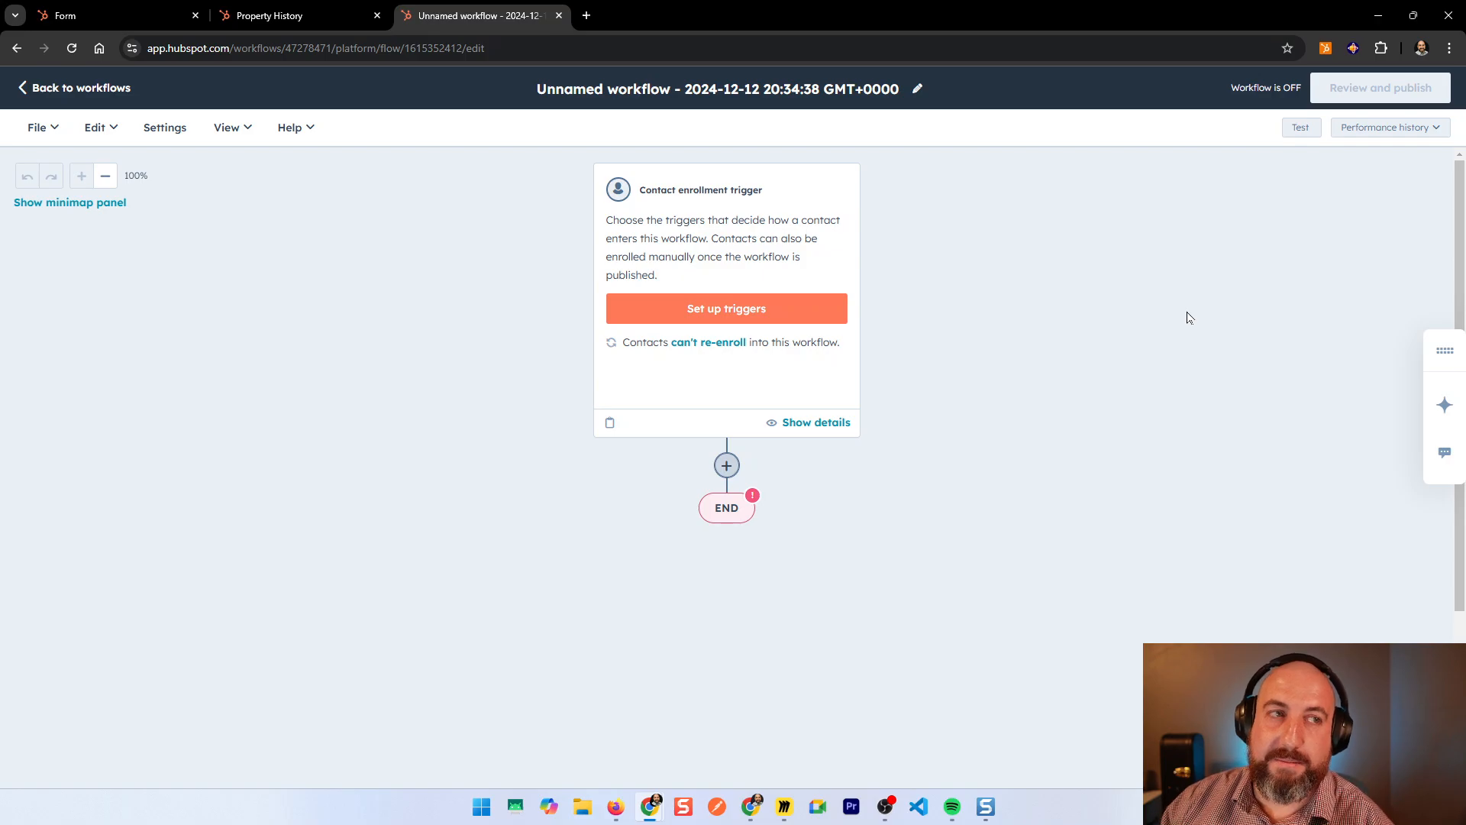
Step: Add a filter-criteria enrollment trigger requiring that Create date is known
left_click(831, 319)
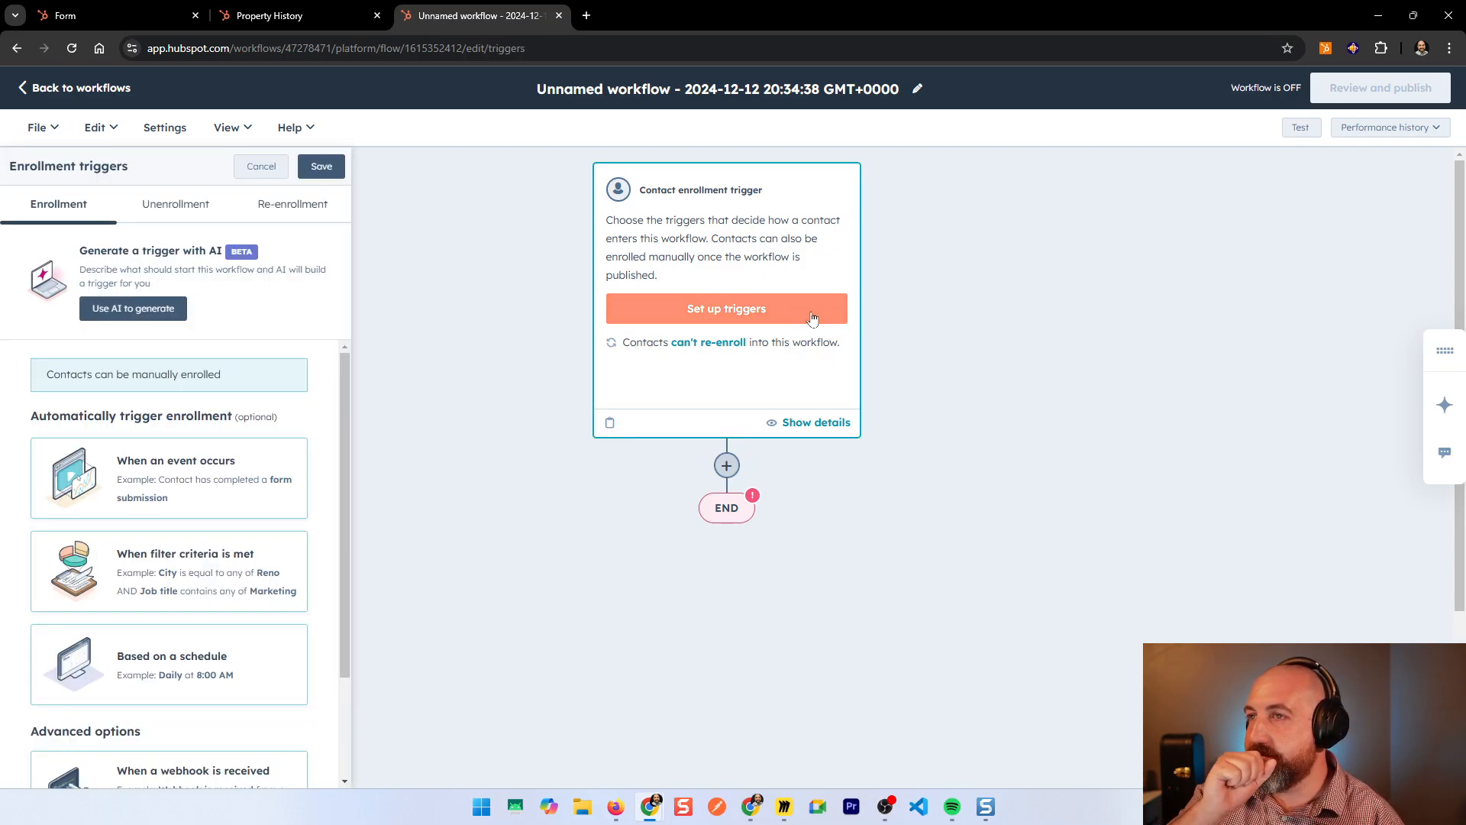
left_click(195, 561)
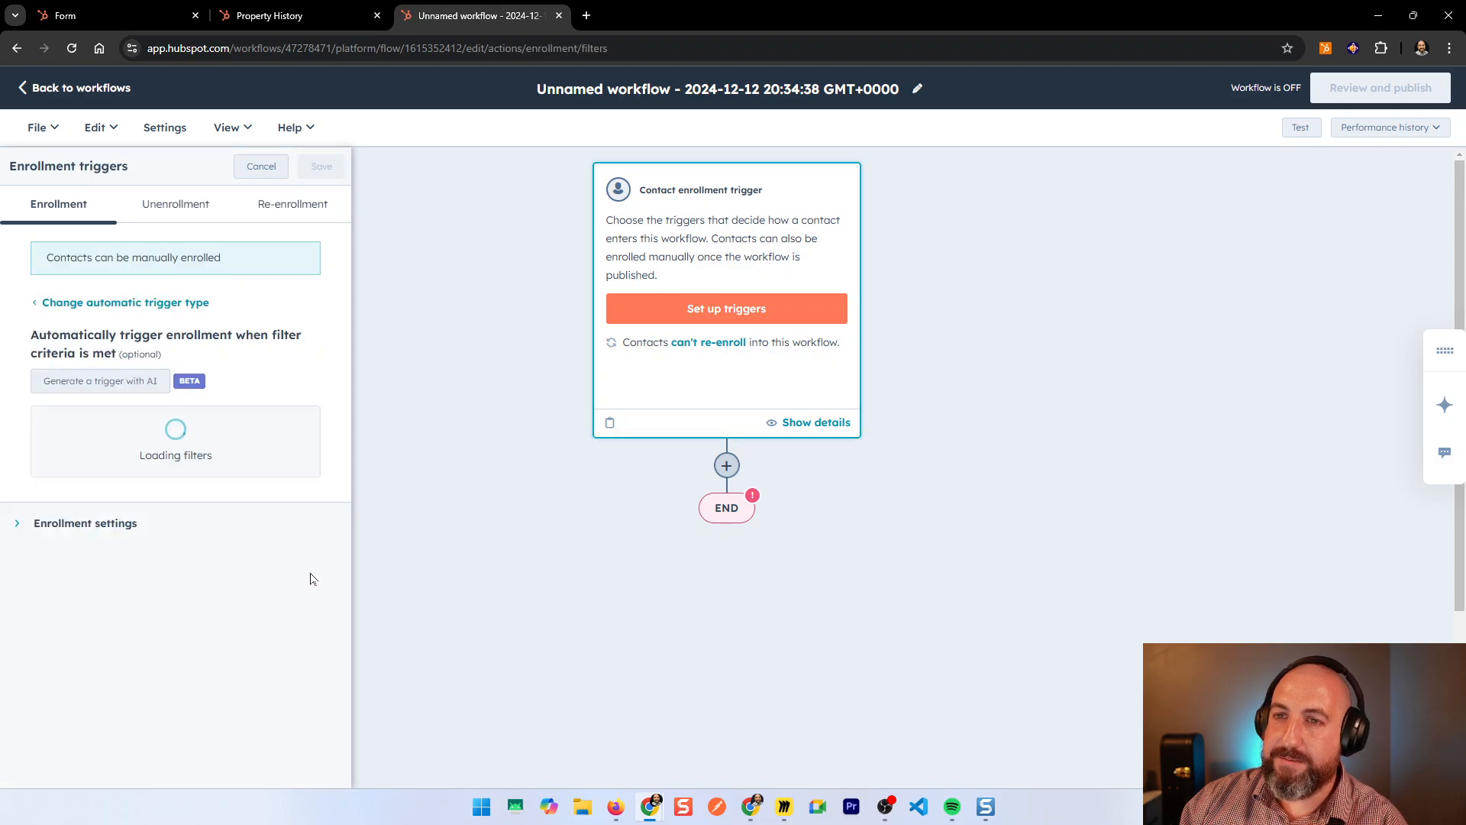
left_click(496, 357)
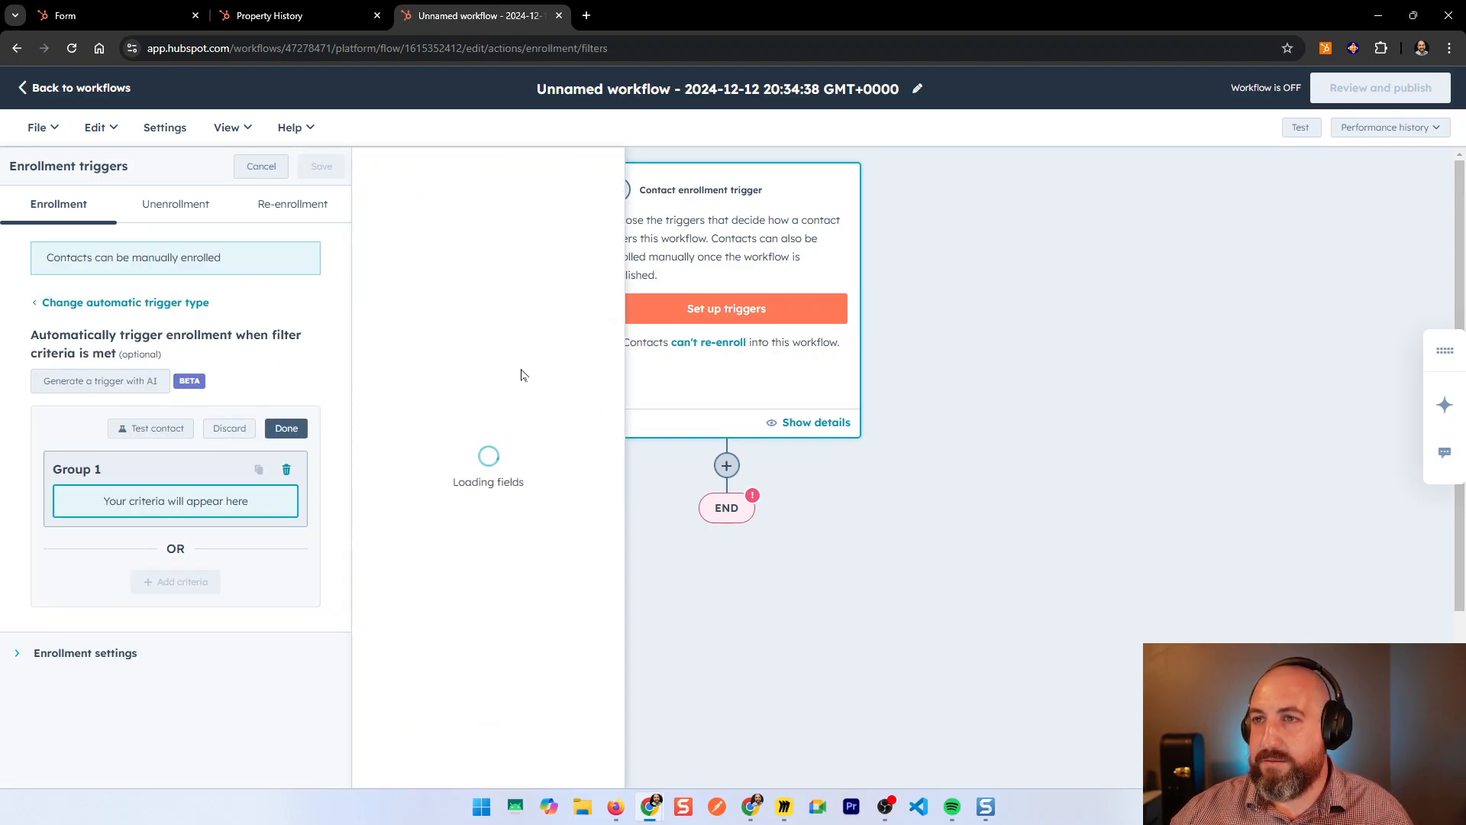
type("create")
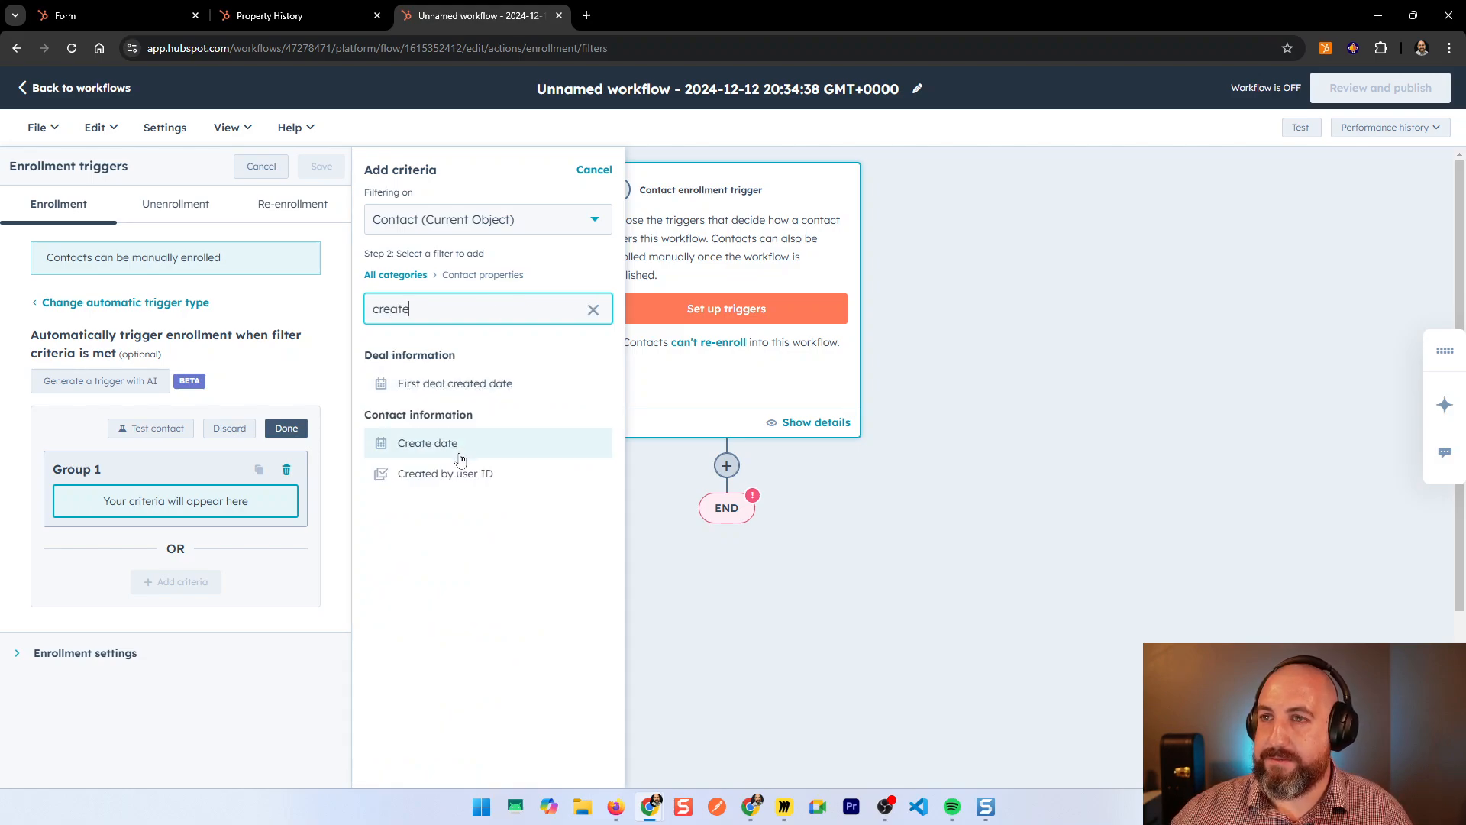
left_click(458, 445)
left_click(458, 248)
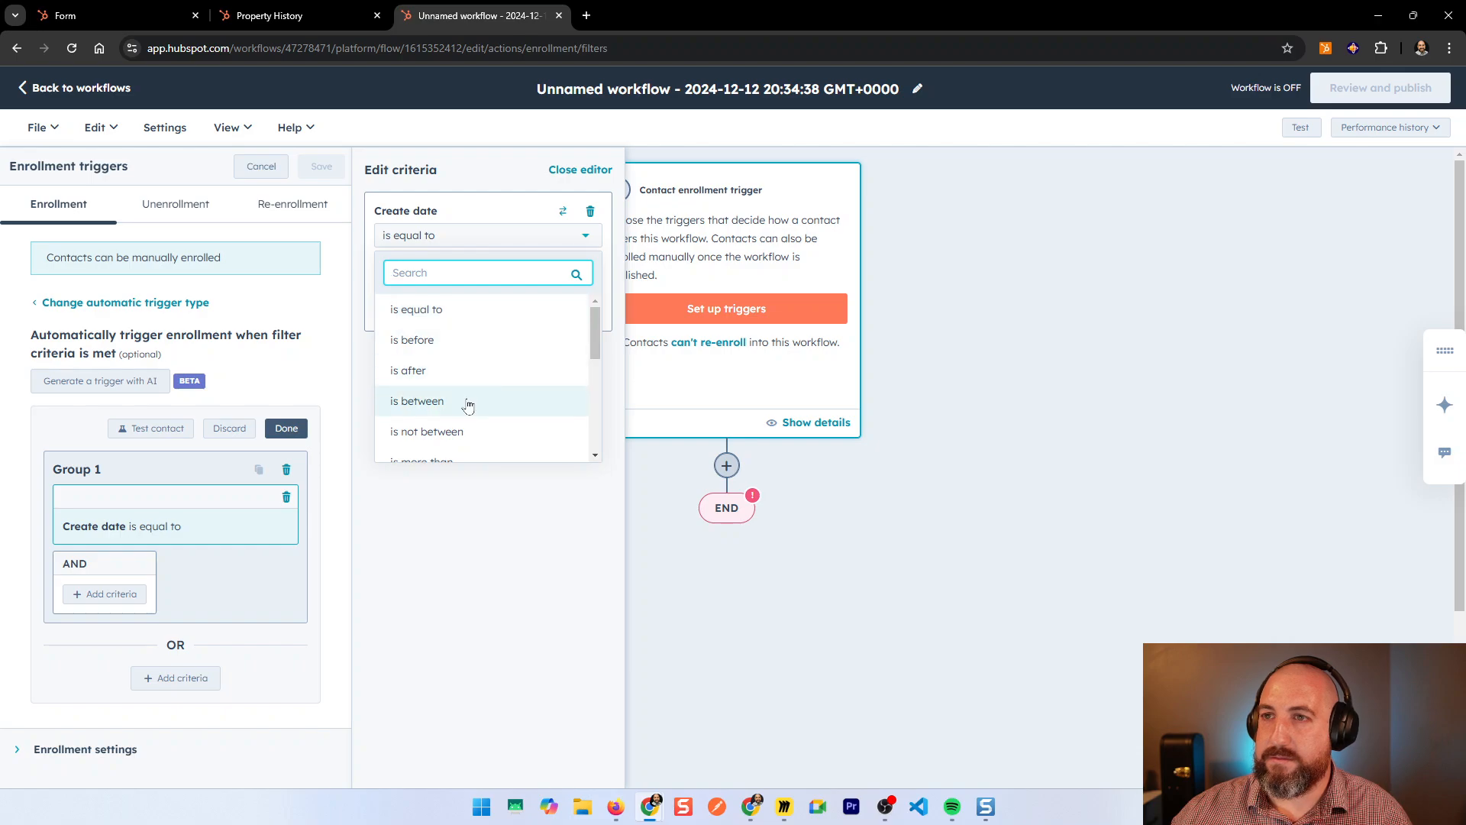
scroll(502, 416, "down", 3)
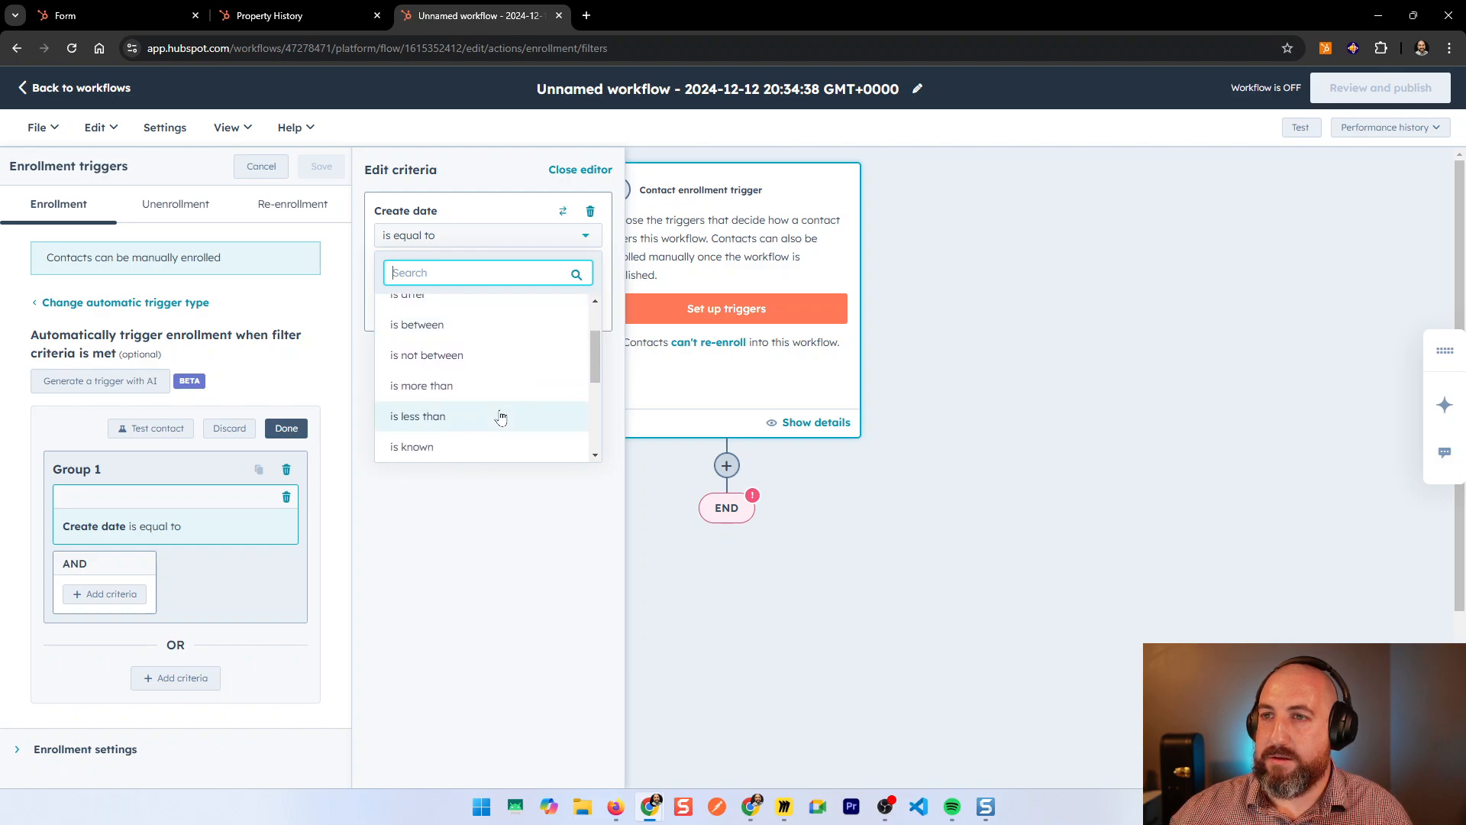
left_click(453, 448)
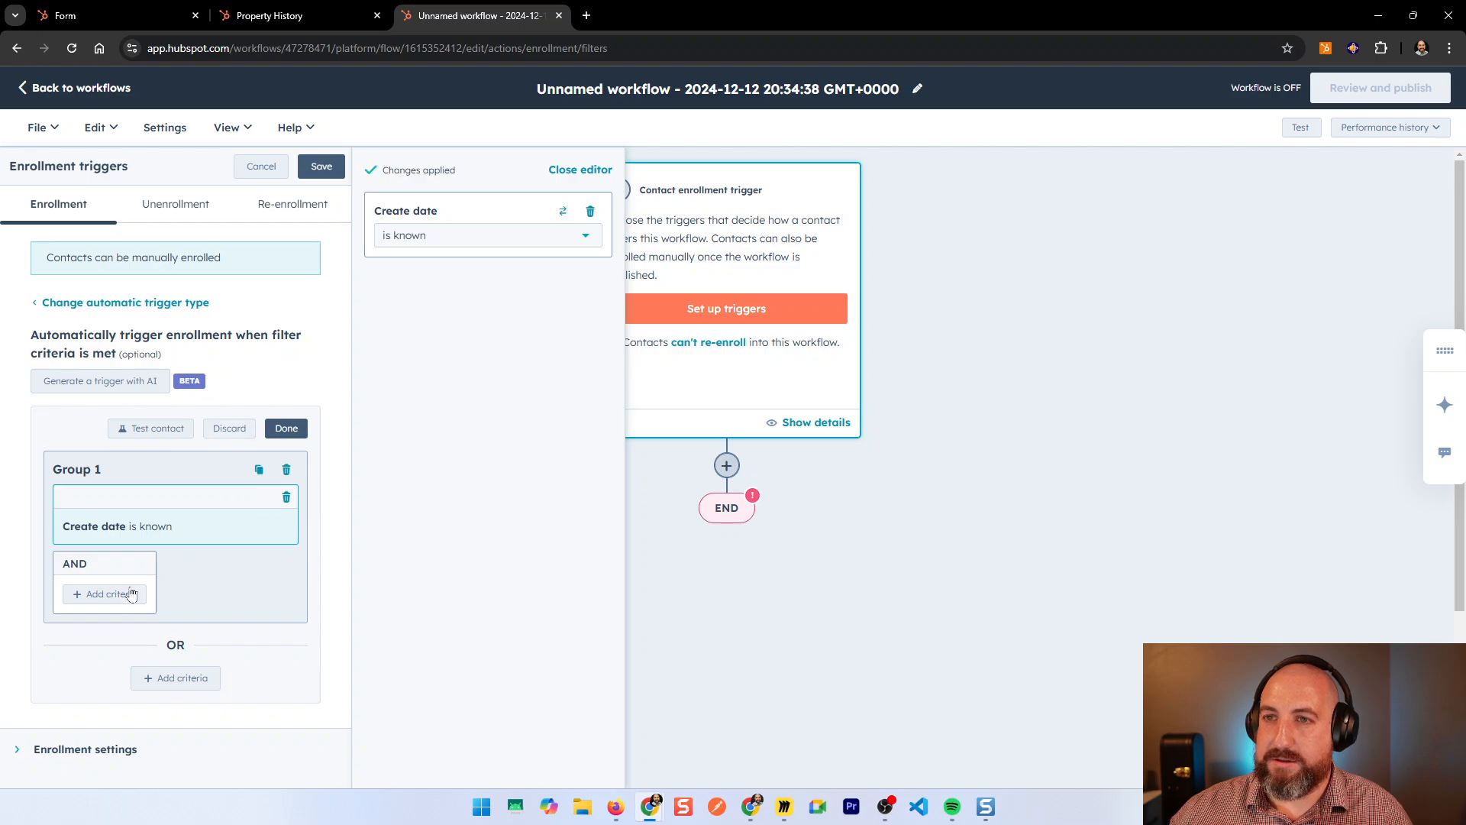
Step: Add an AND criterion where Record source detail 1 equals New form, and save the triggers
left_click(107, 594)
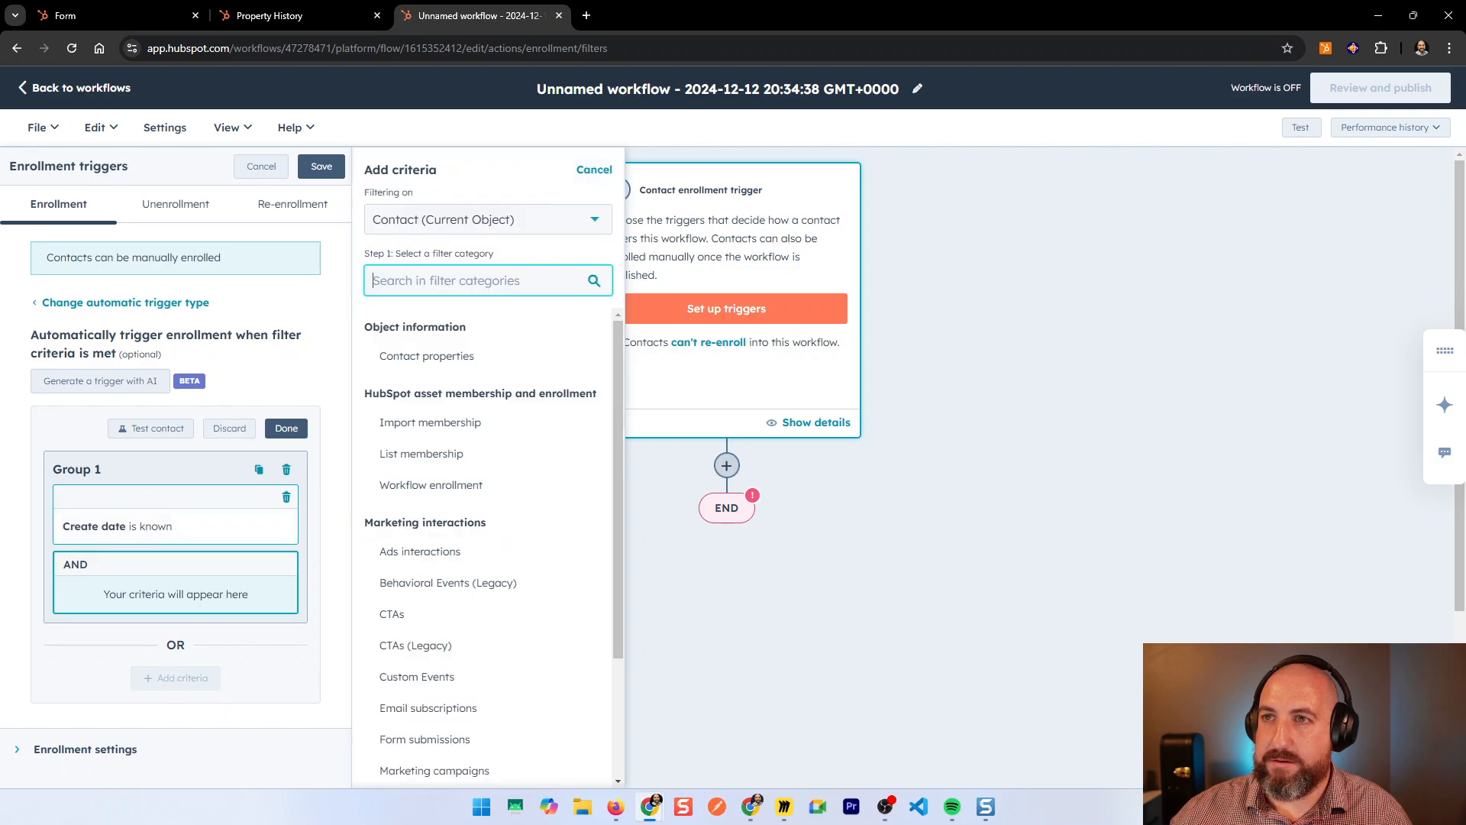
left_click(427, 355)
type("source")
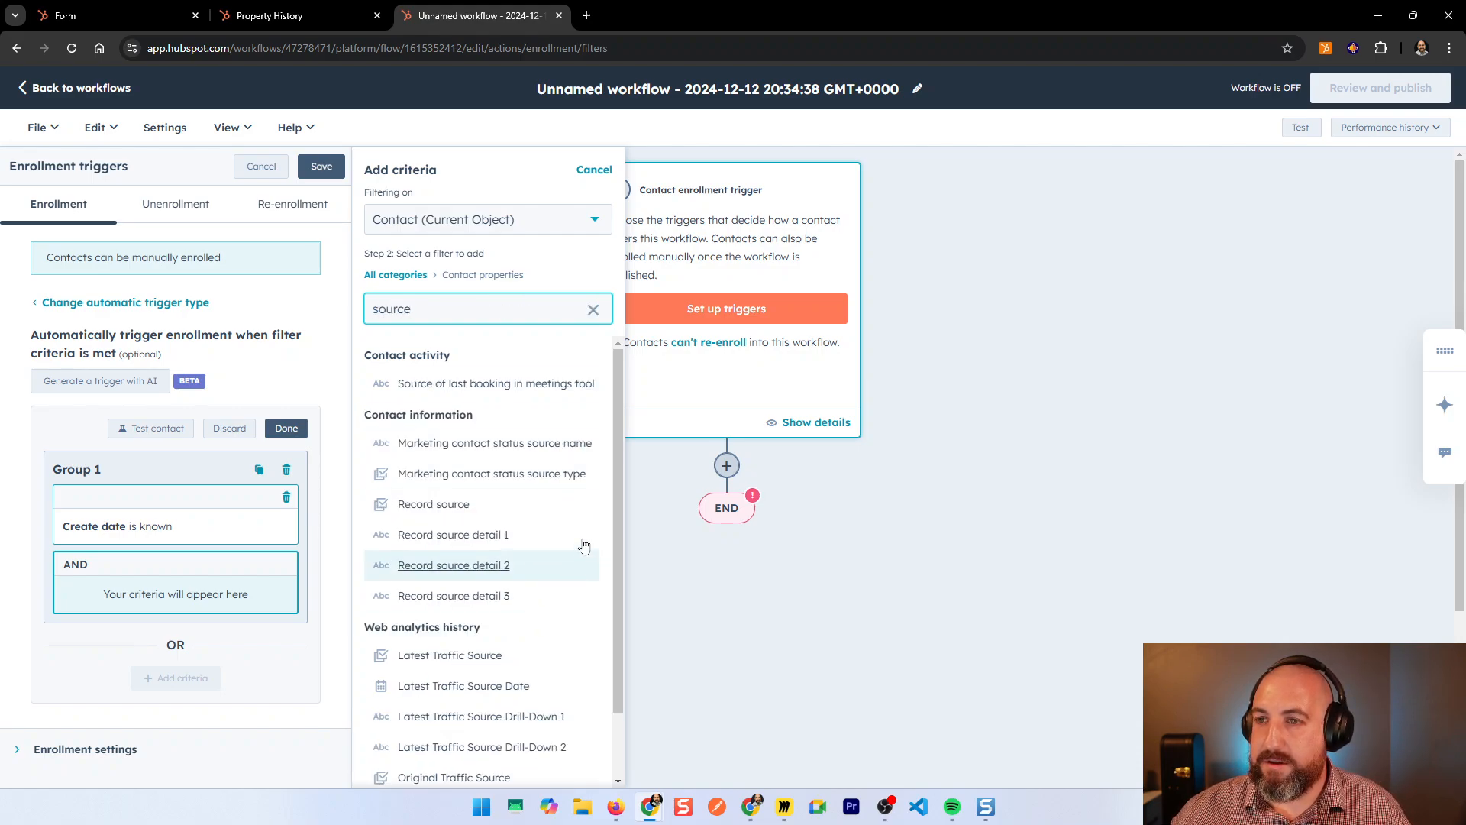
left_click(505, 542)
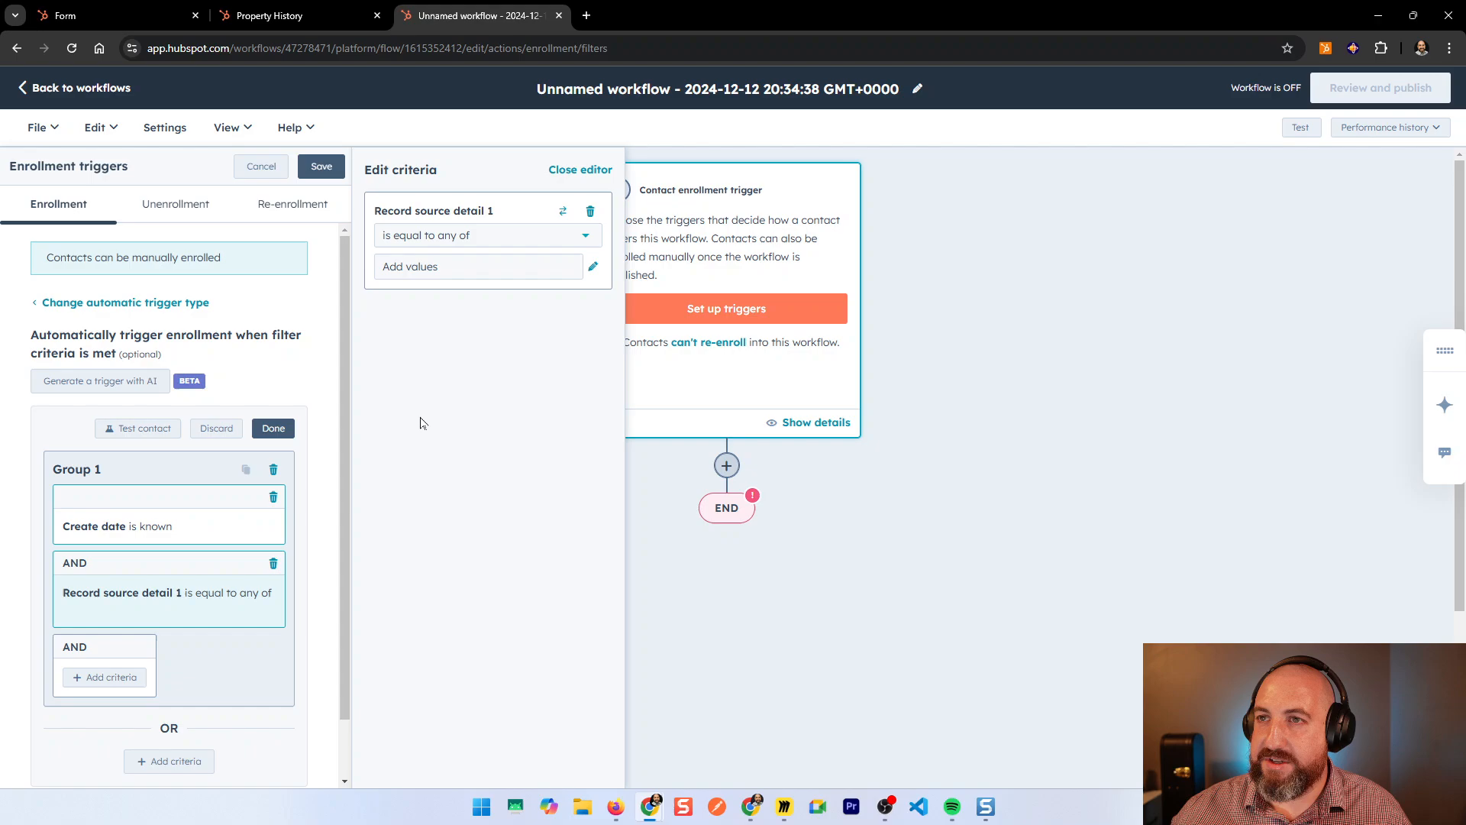
left_click(445, 269)
type("New f")
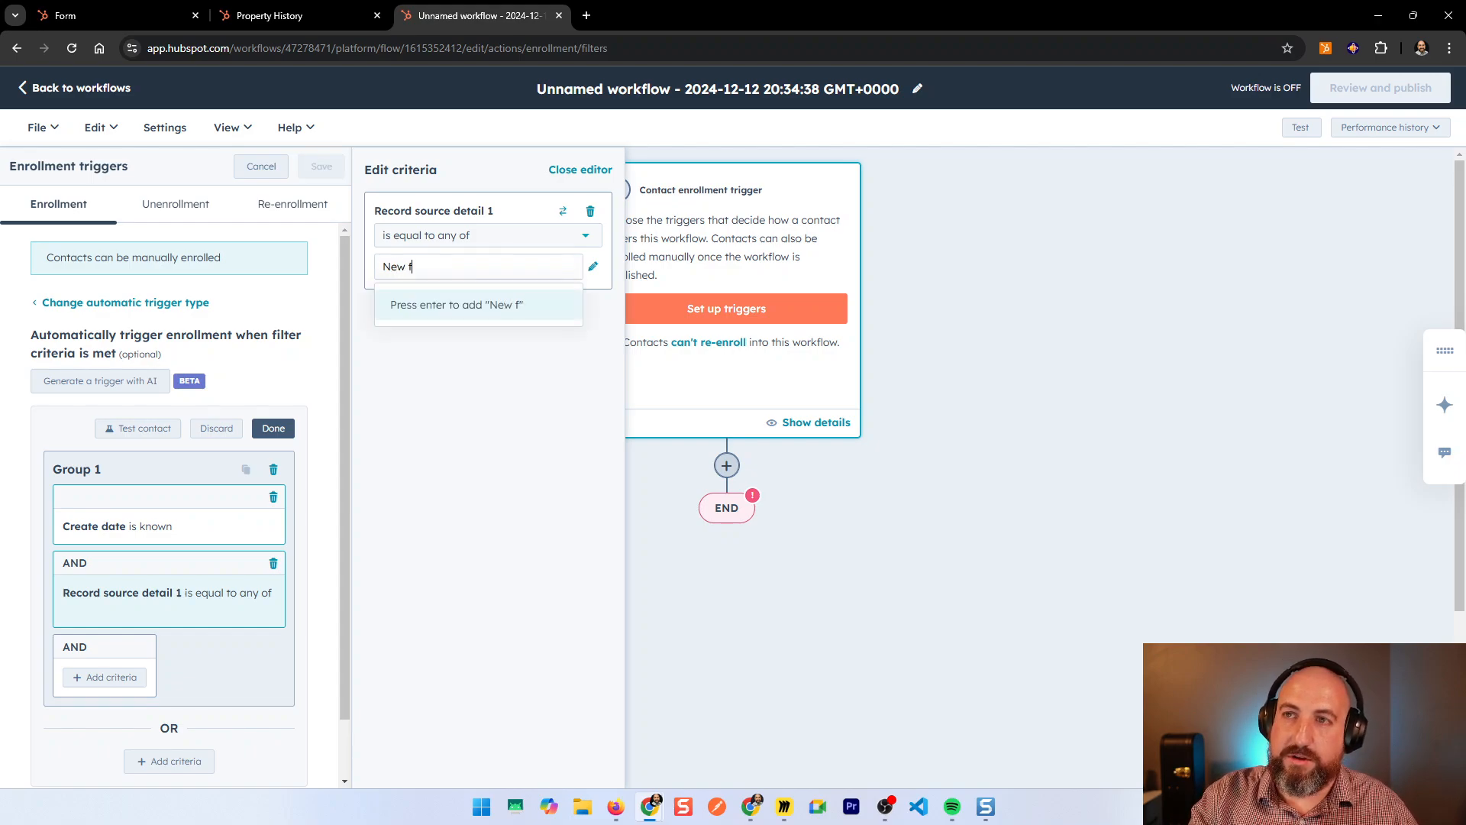
type("orm")
key("Return")
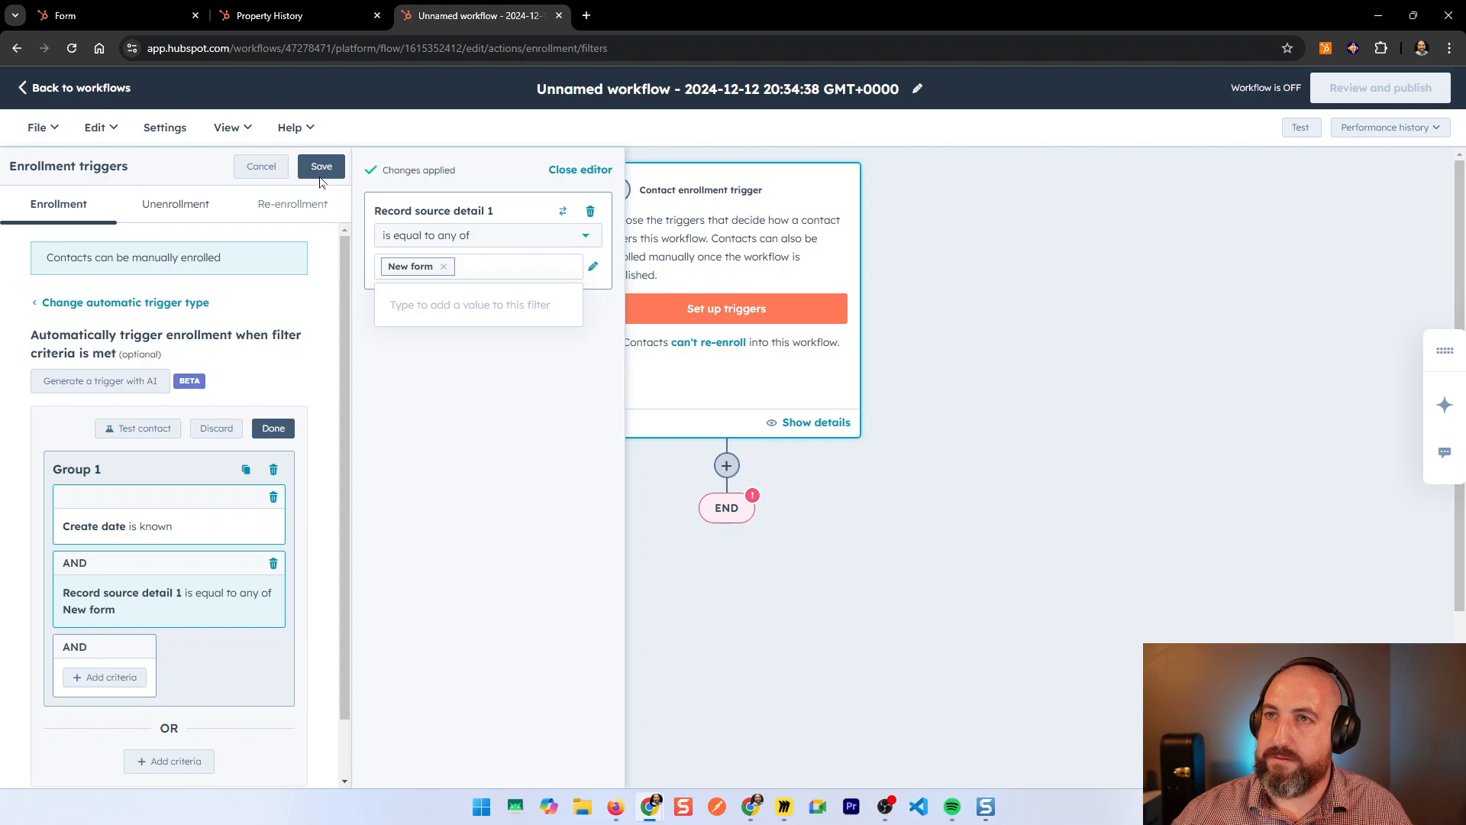
left_click(320, 168)
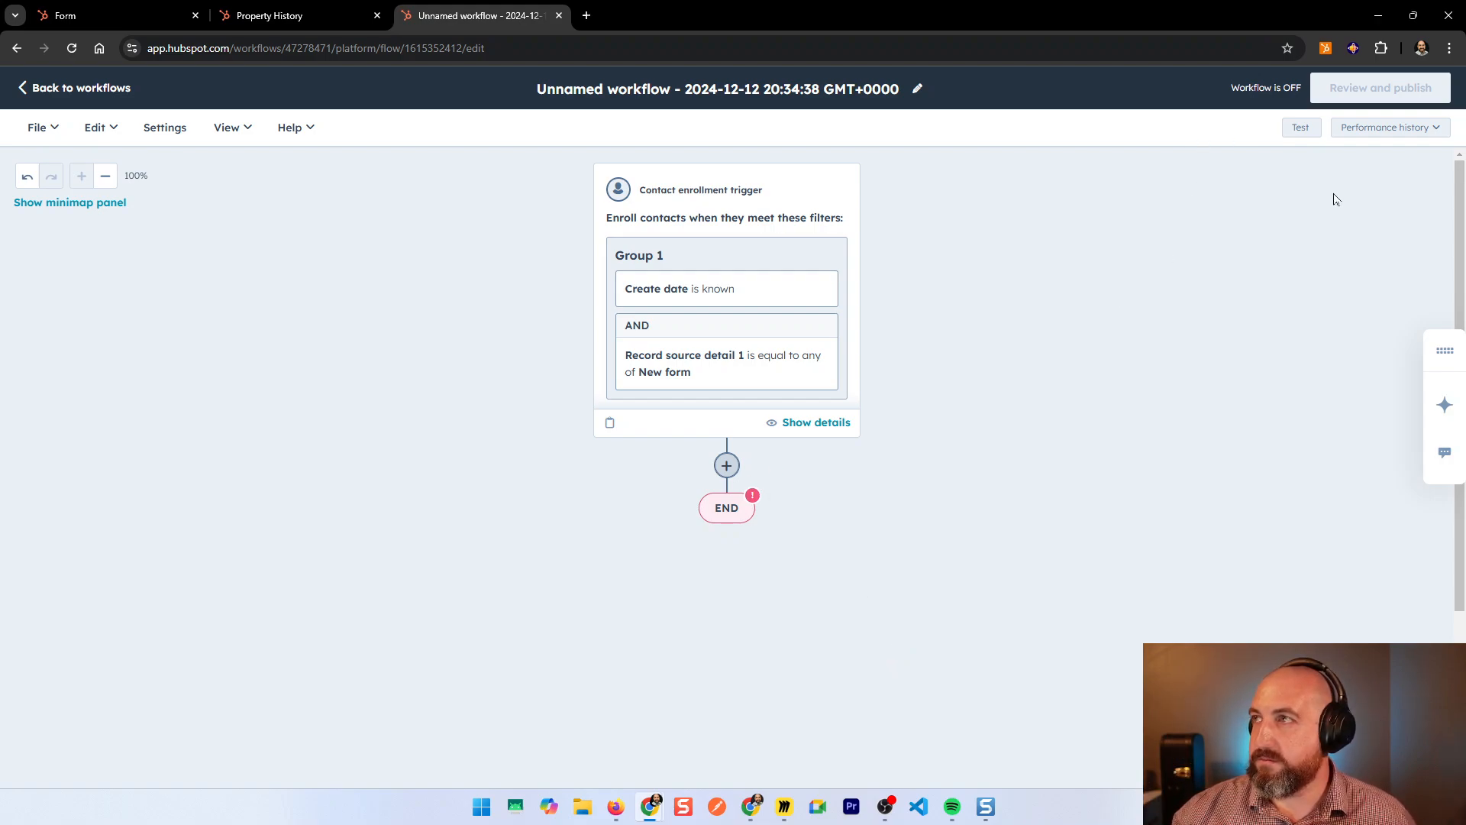
Step: Add an AND/OR branch after the trigger and name the first branch Mexico Service Team
left_click(733, 470)
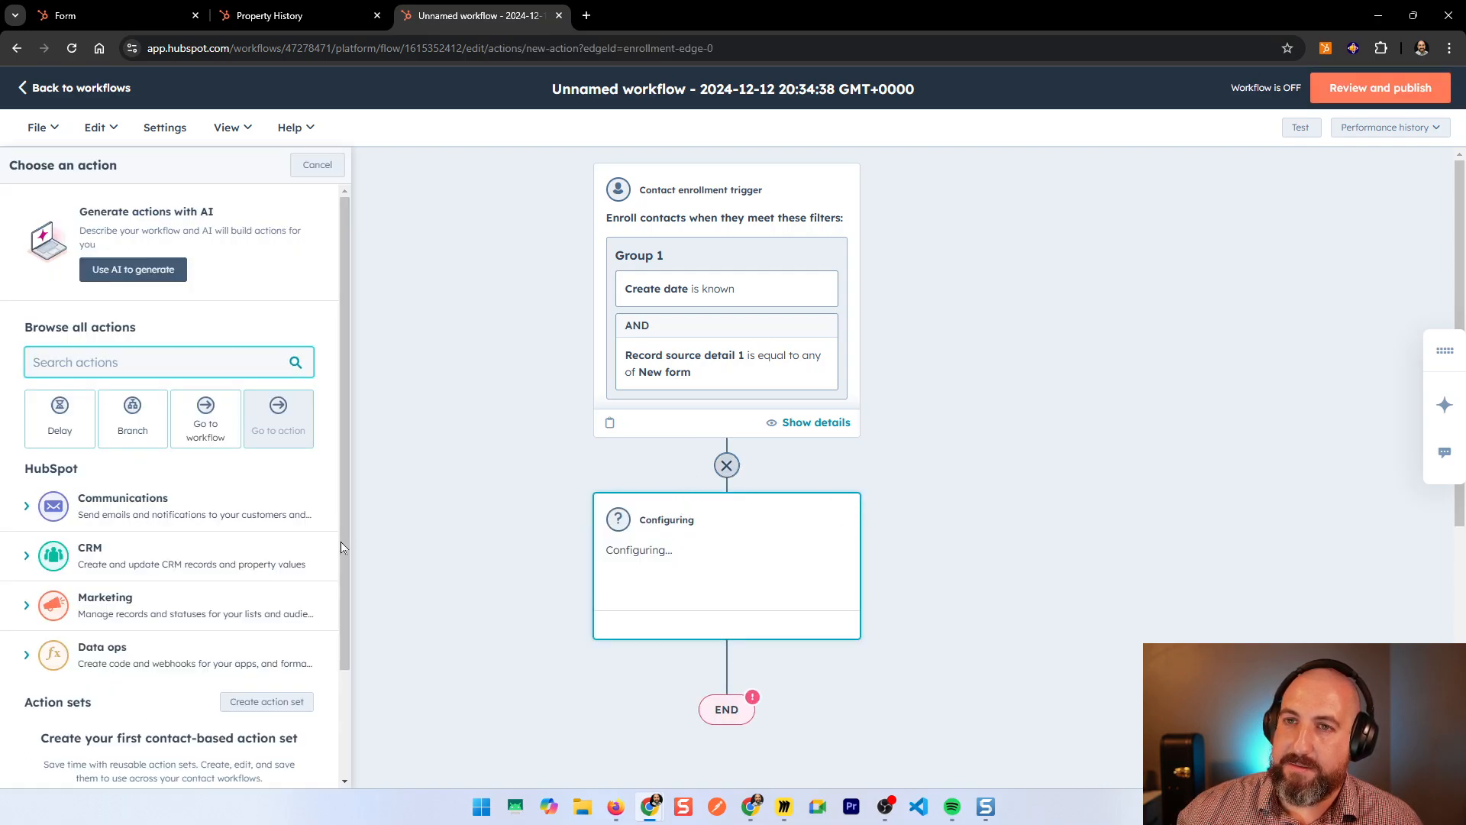
left_click(132, 419)
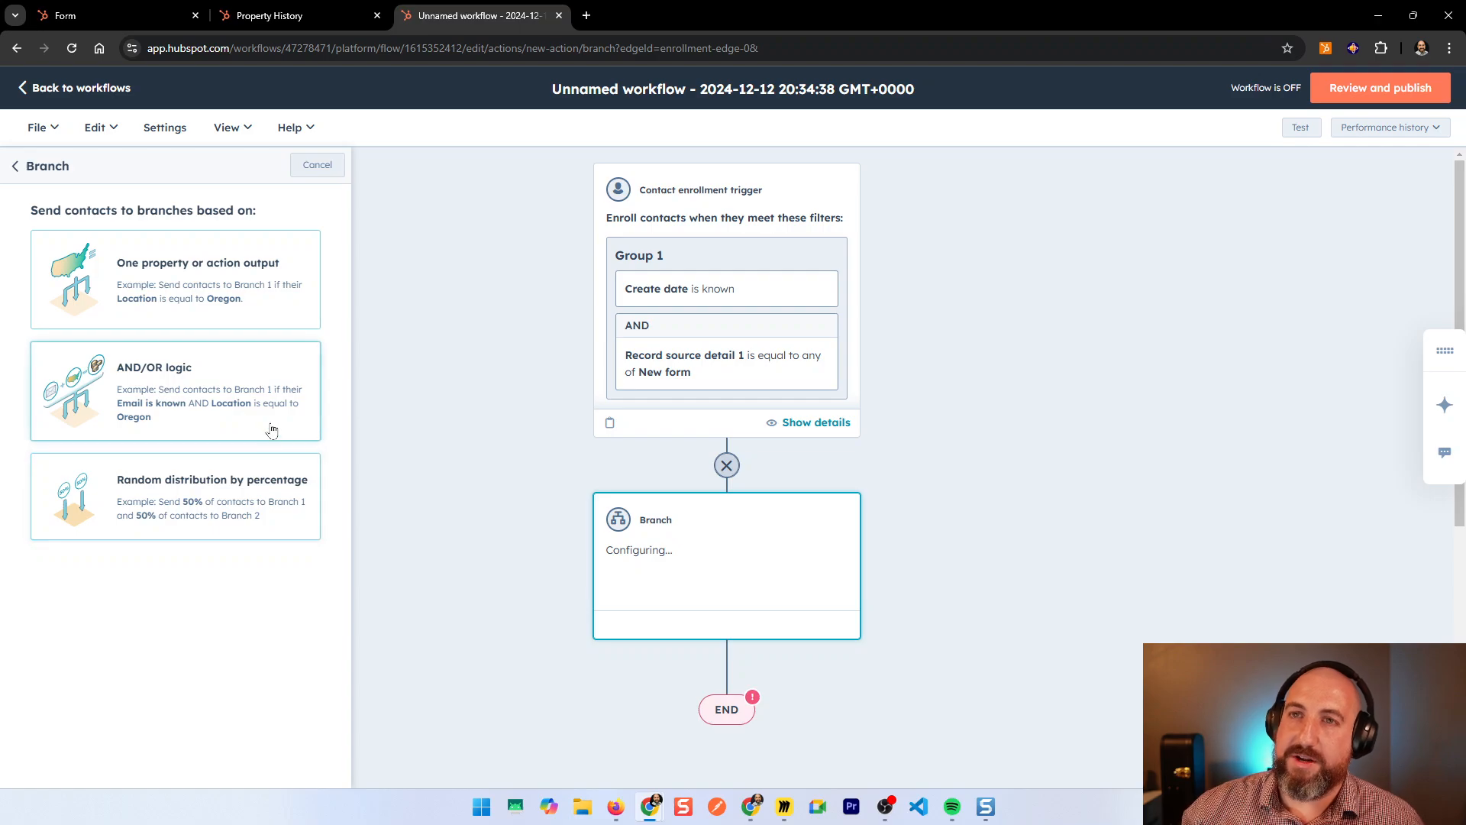
left_click(229, 389)
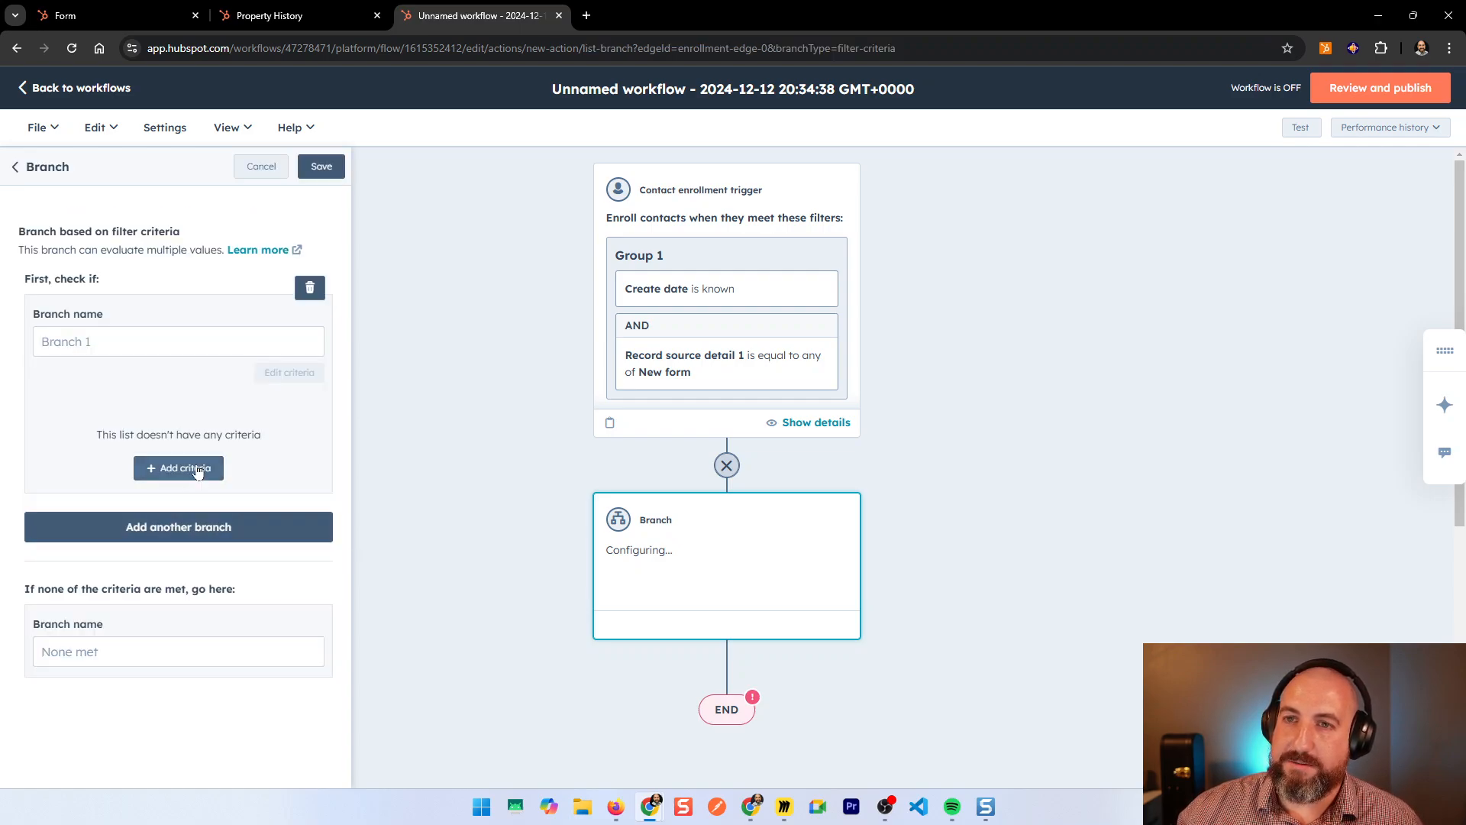
left_click(145, 342)
type("Mecx")
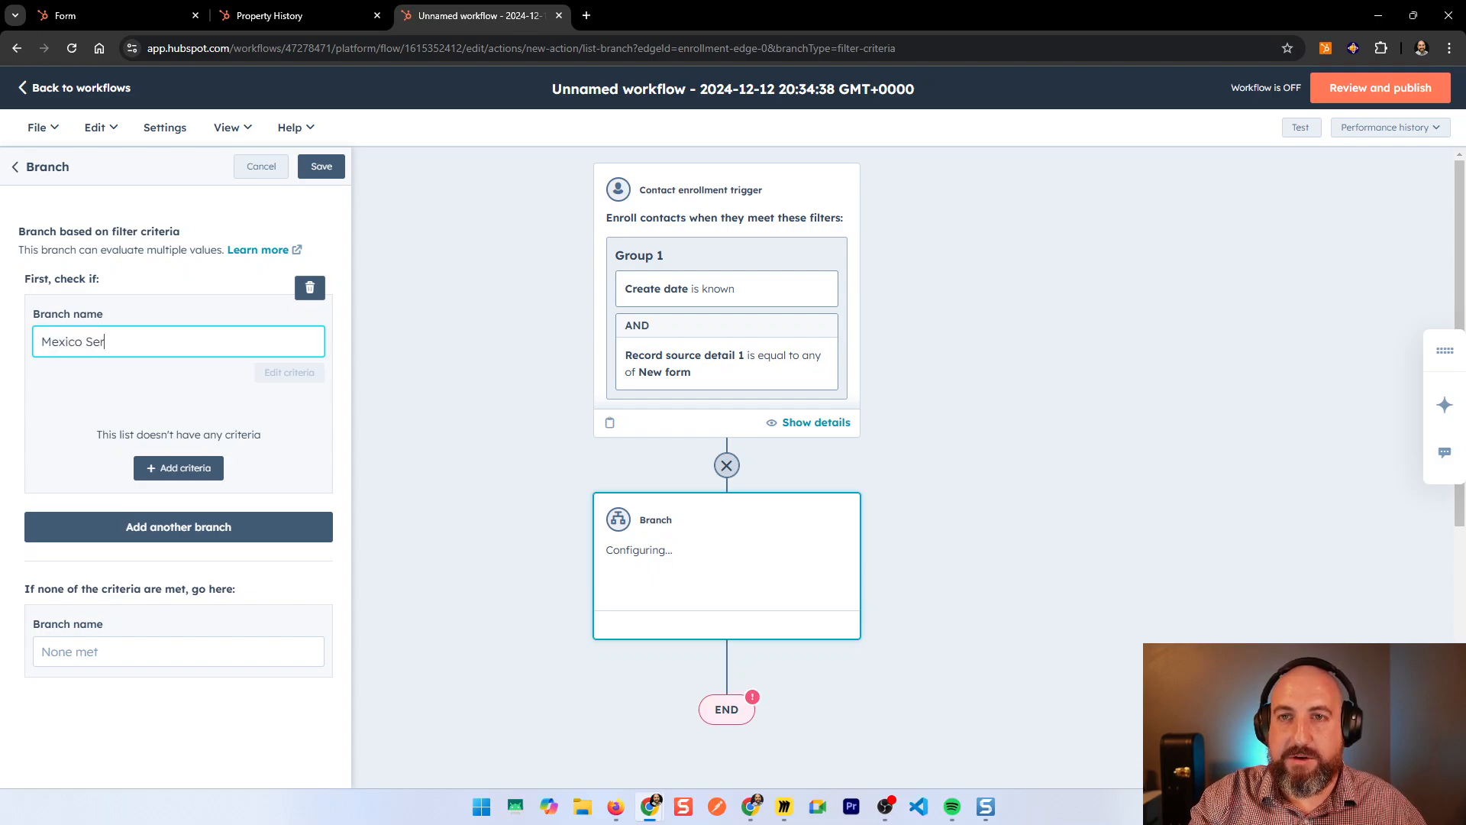
Step: Filter the first branch on Country/Region equal to Mexico
left_click(162, 468)
left_click(461, 359)
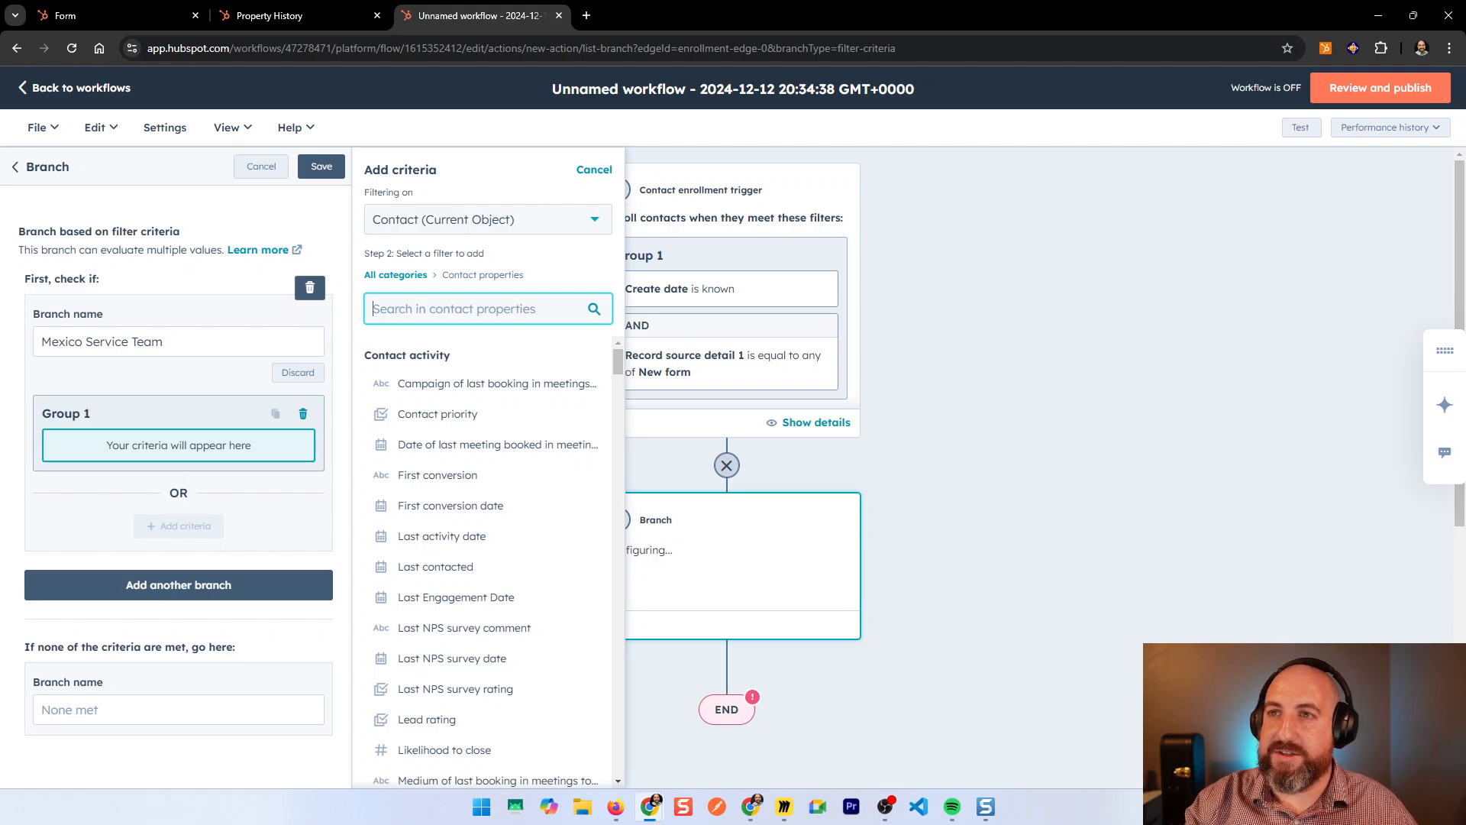
type("regio")
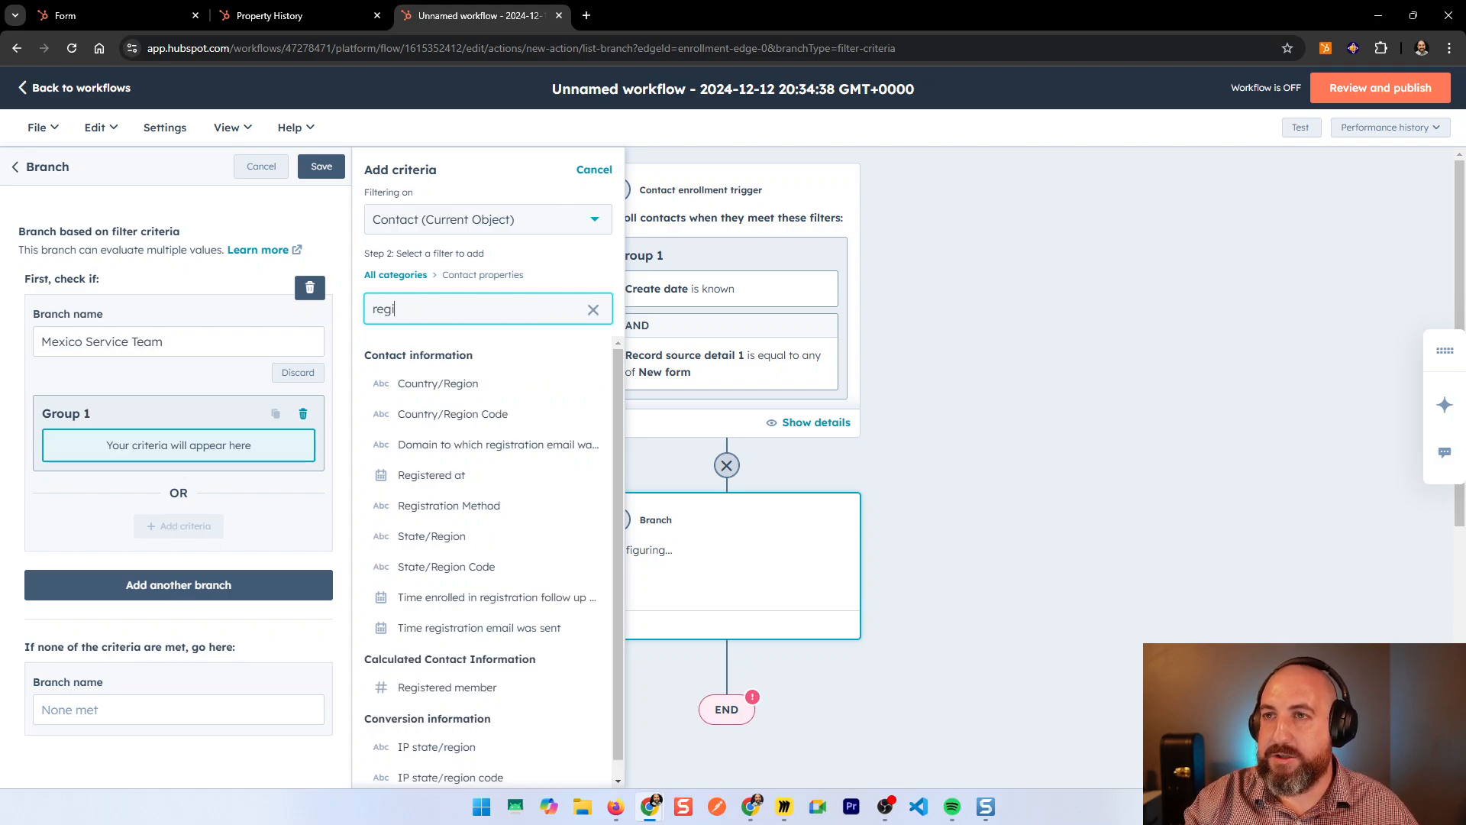
left_click(475, 388)
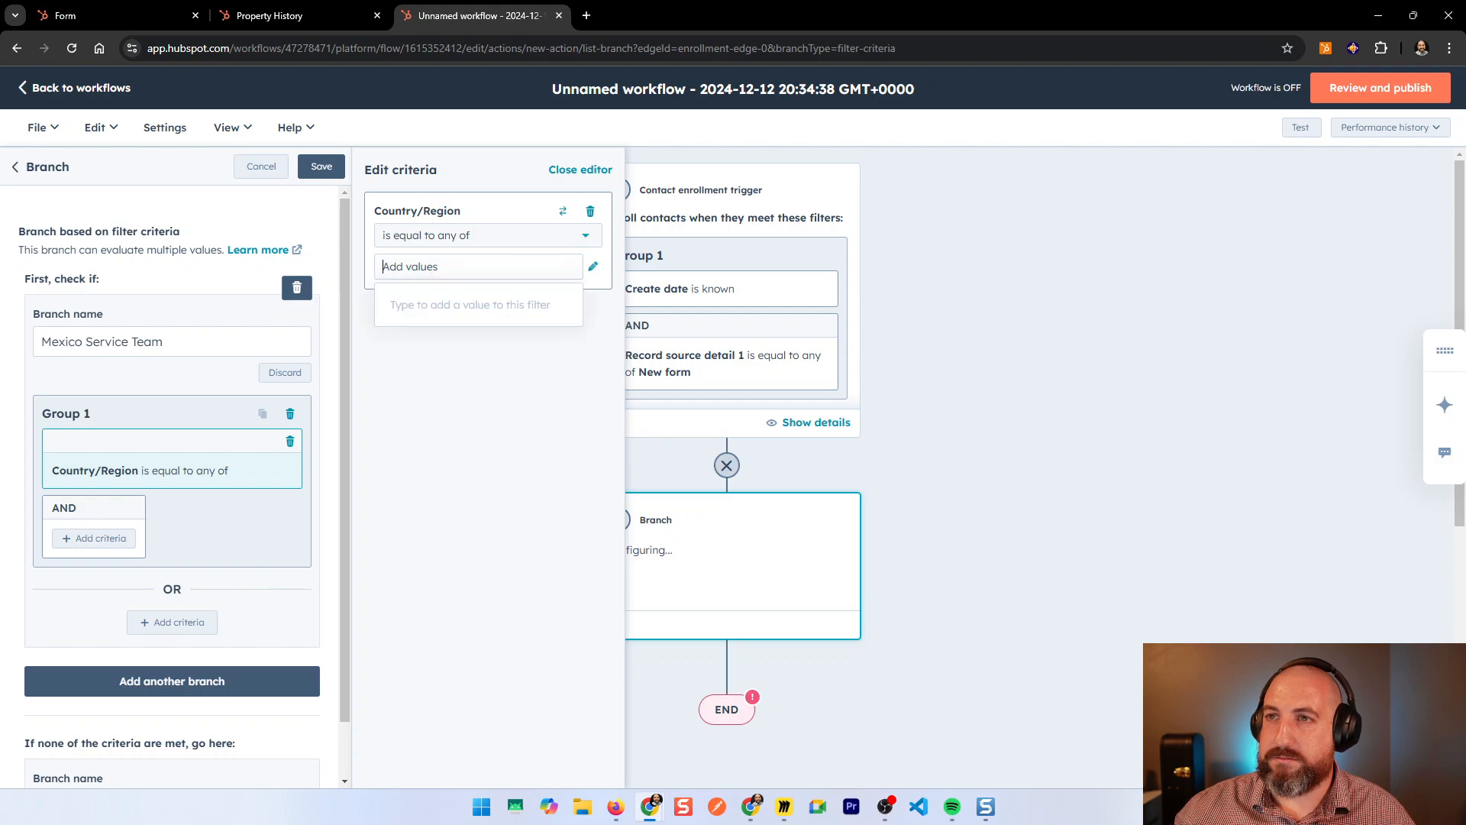
type("Mexico")
key("Return")
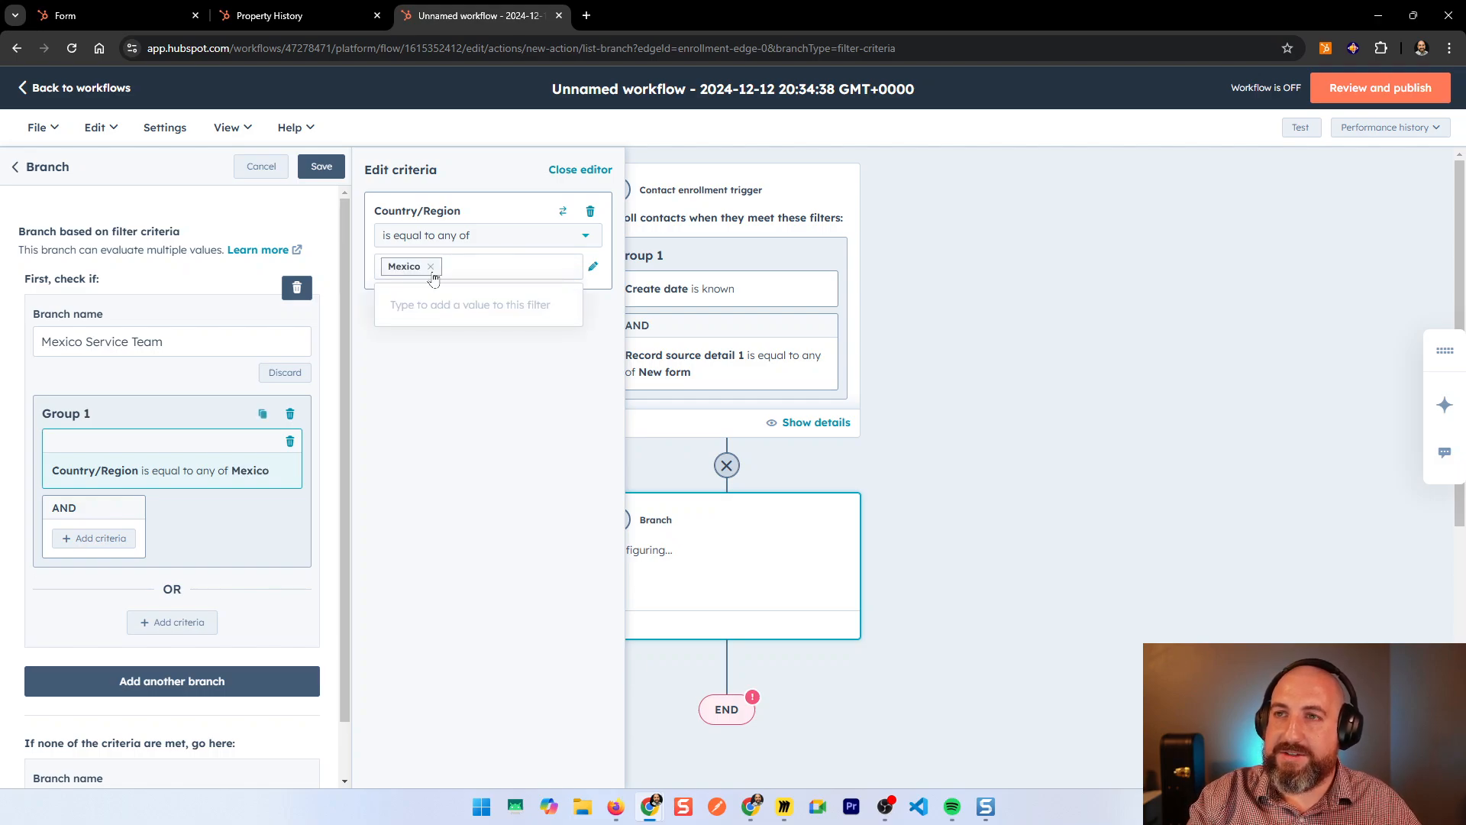
left_click(437, 431)
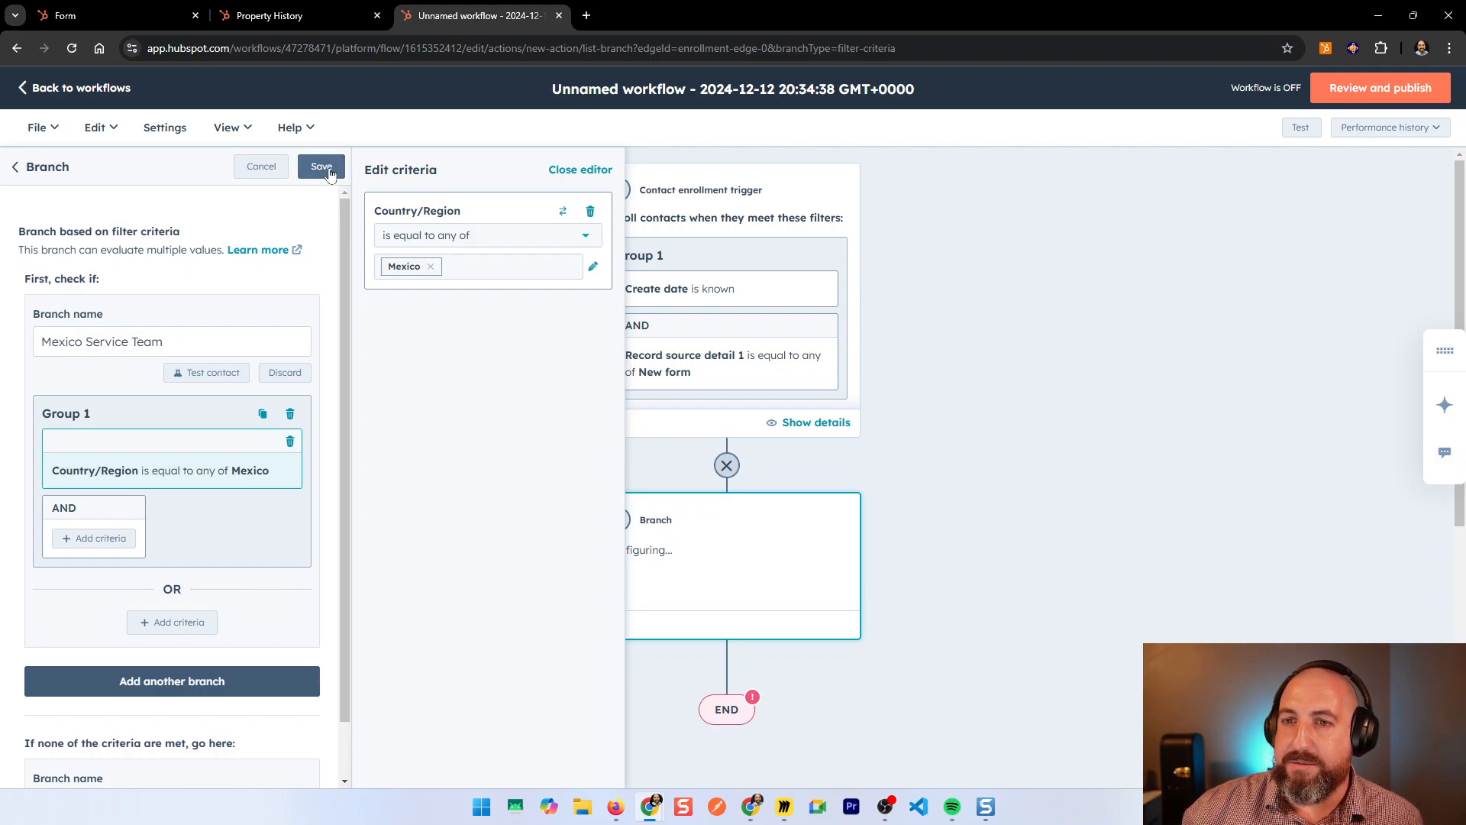
Step: Add a second branch and clone the first filter group into Group 2
left_click(178, 690)
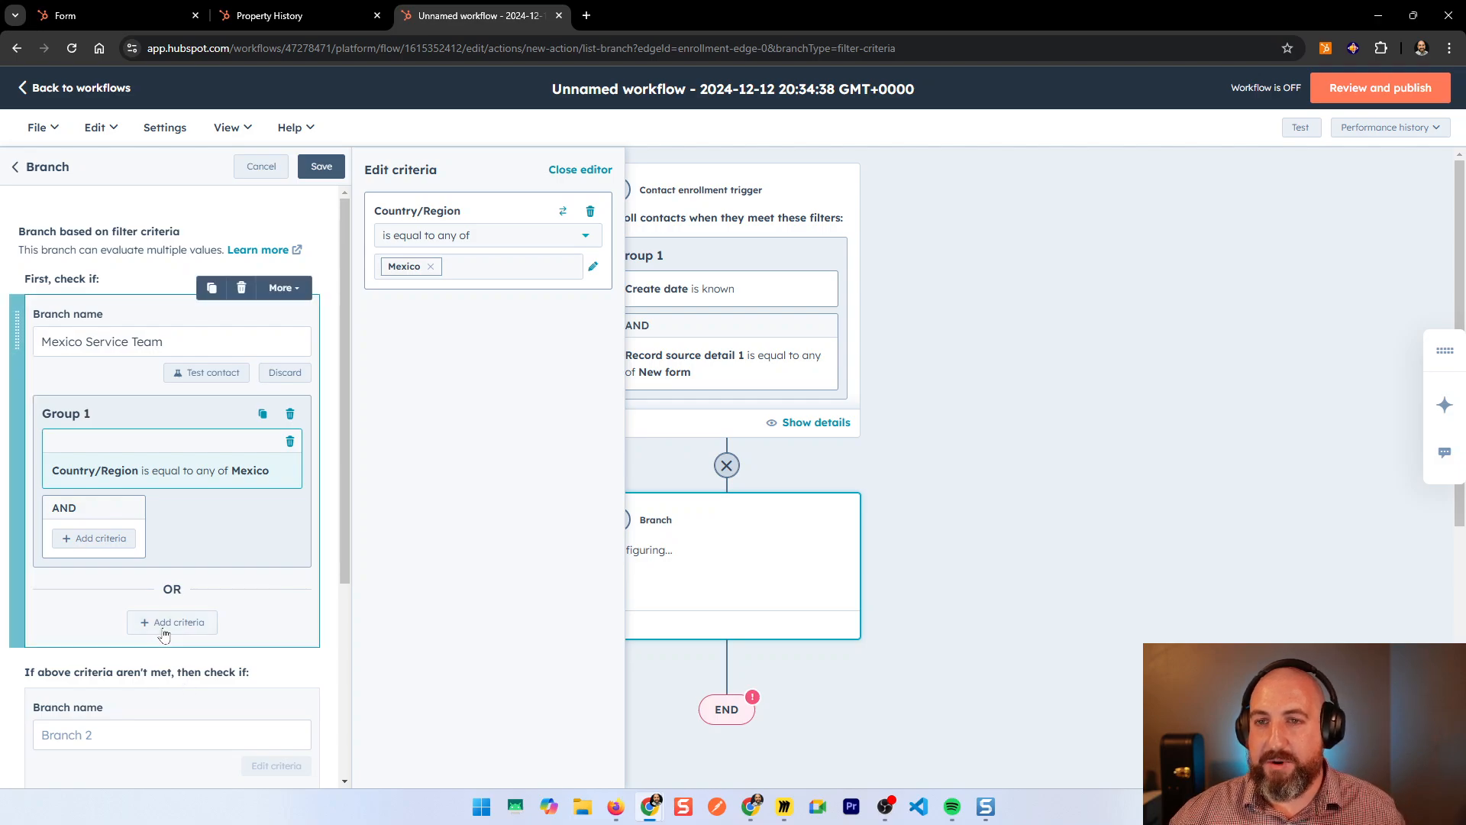
scroll(256, 557, "down", 1)
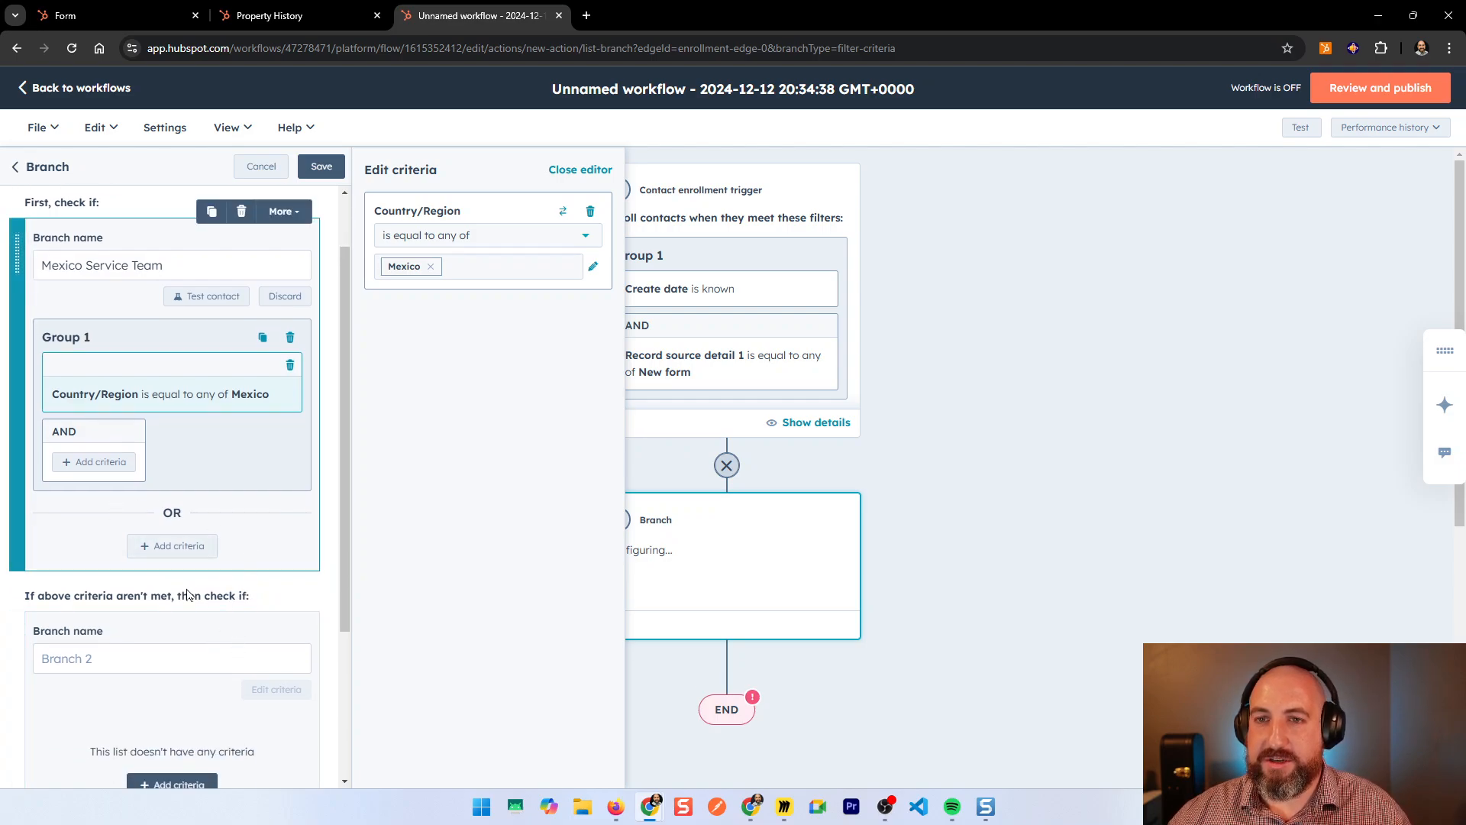
left_click(263, 337)
scroll(224, 480, "down", 4)
scroll(229, 474, "up", 2)
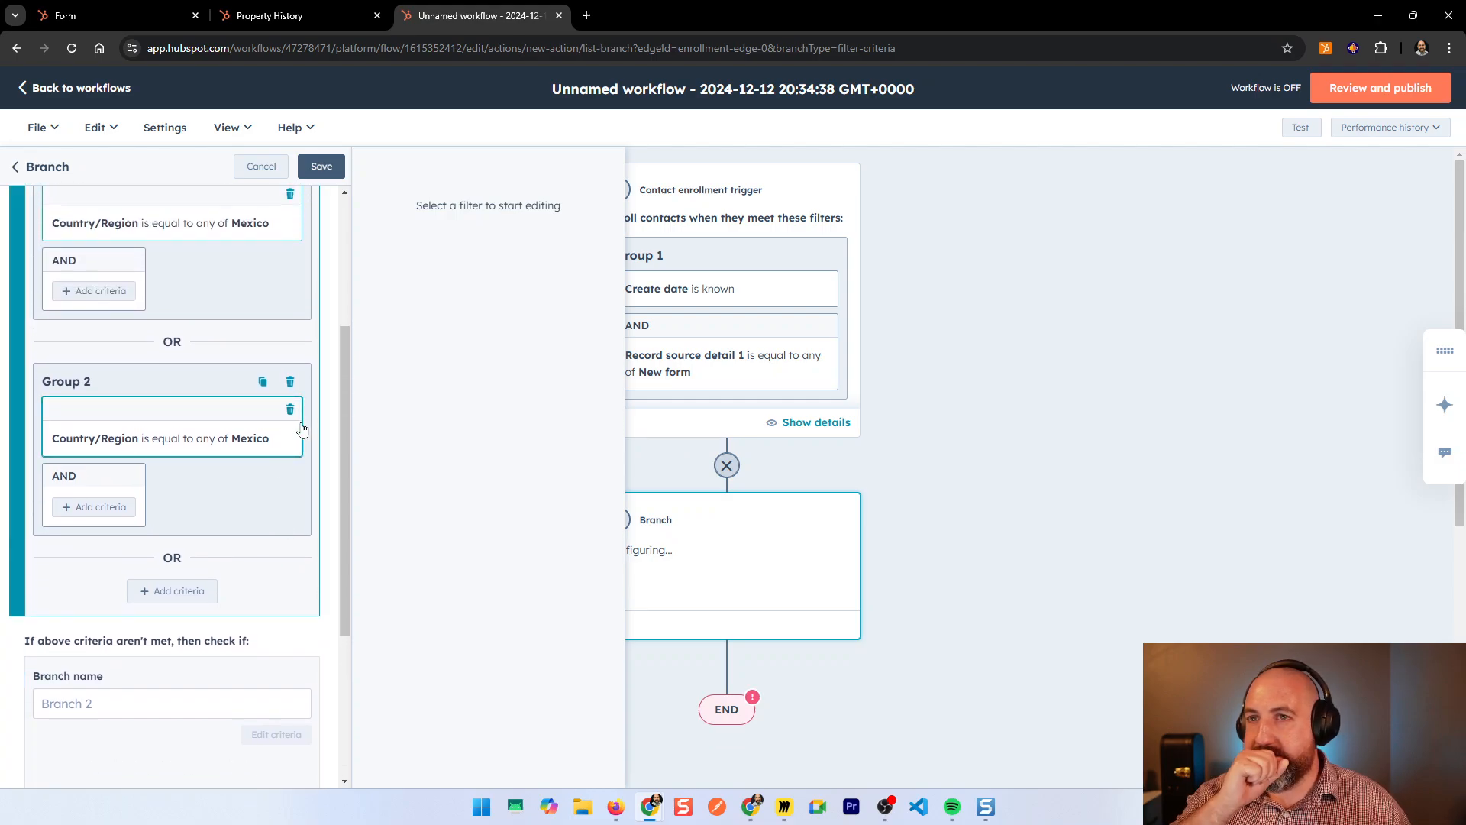
Step: Delete the cloned Group 2 filter and name the second branch US Service Team
left_click(290, 410)
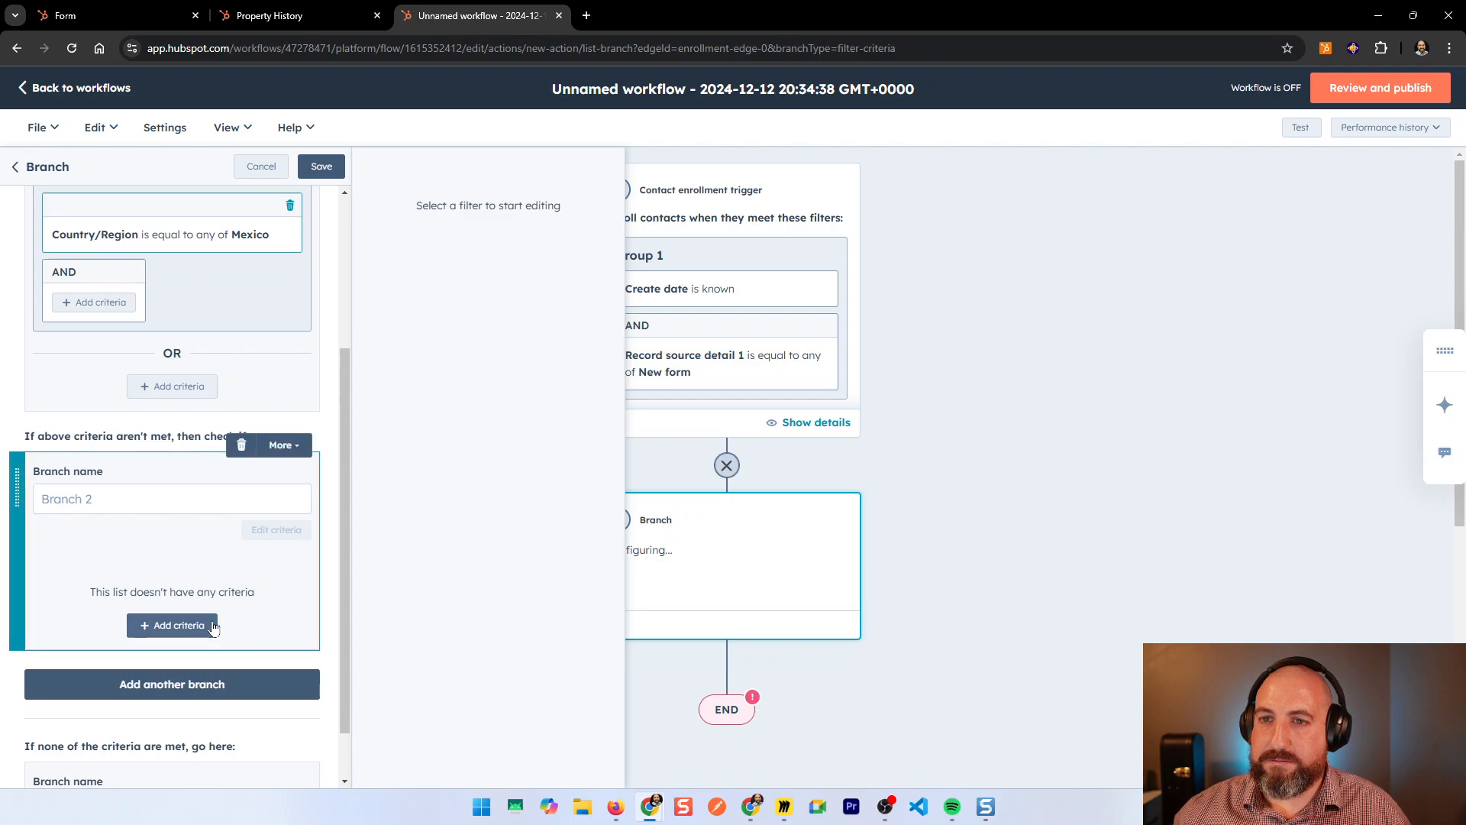
scroll(281, 637, "up", 3)
scroll(271, 657, "down", 2)
left_click(274, 582)
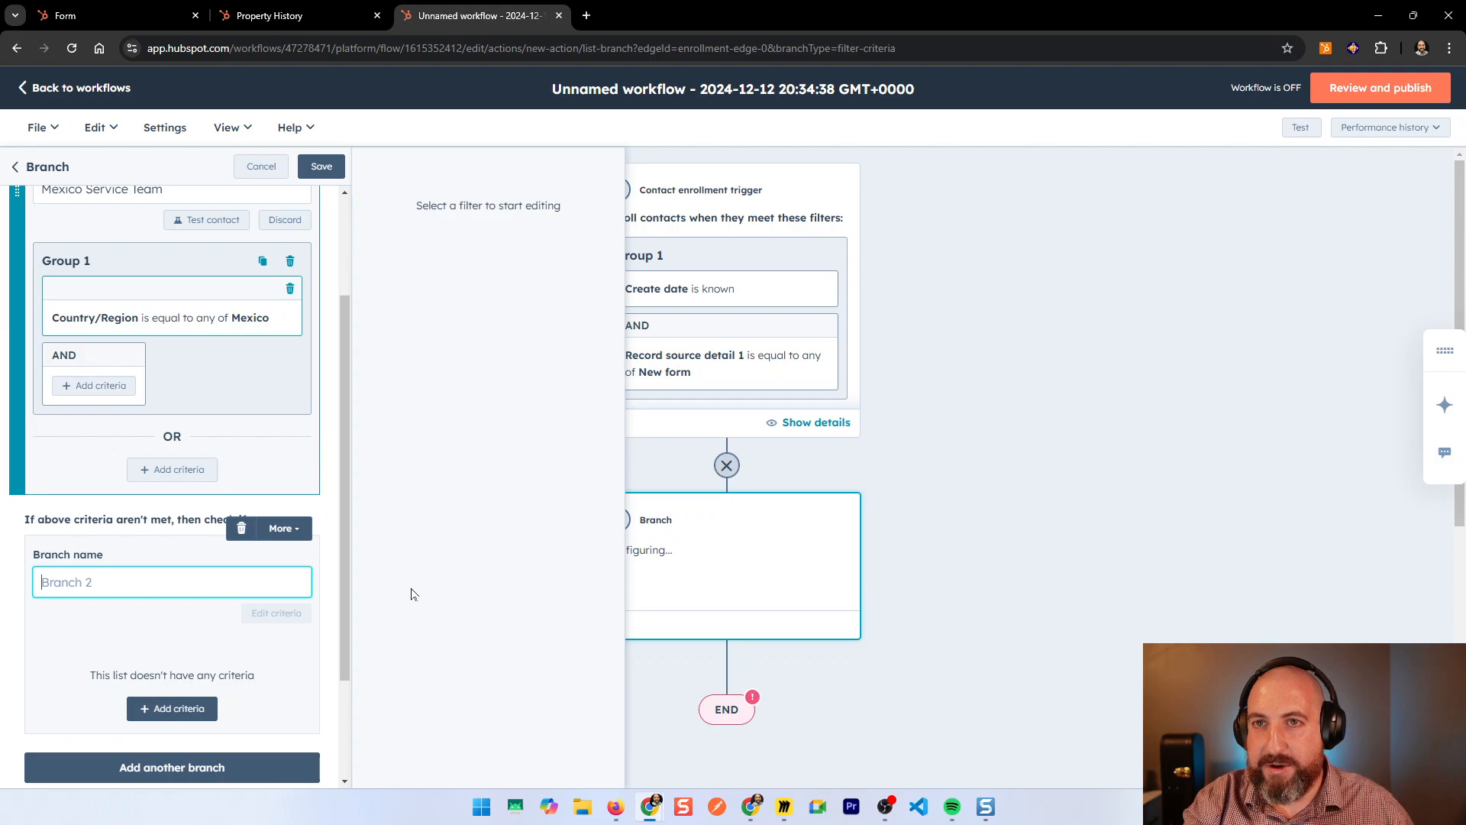
type("Us")
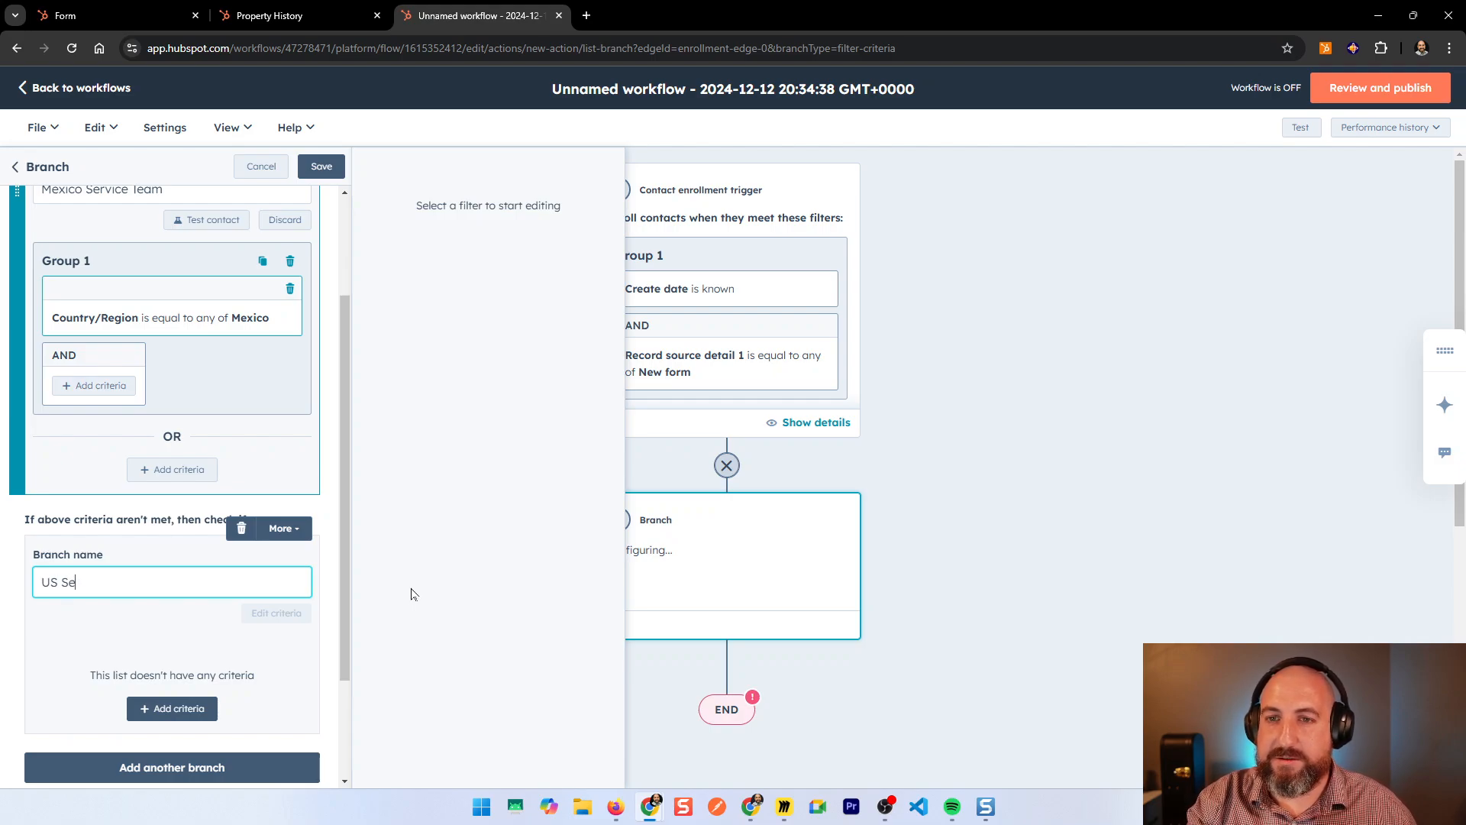
Step: Filter the second branch on Country/Region equal to United States
left_click(172, 708)
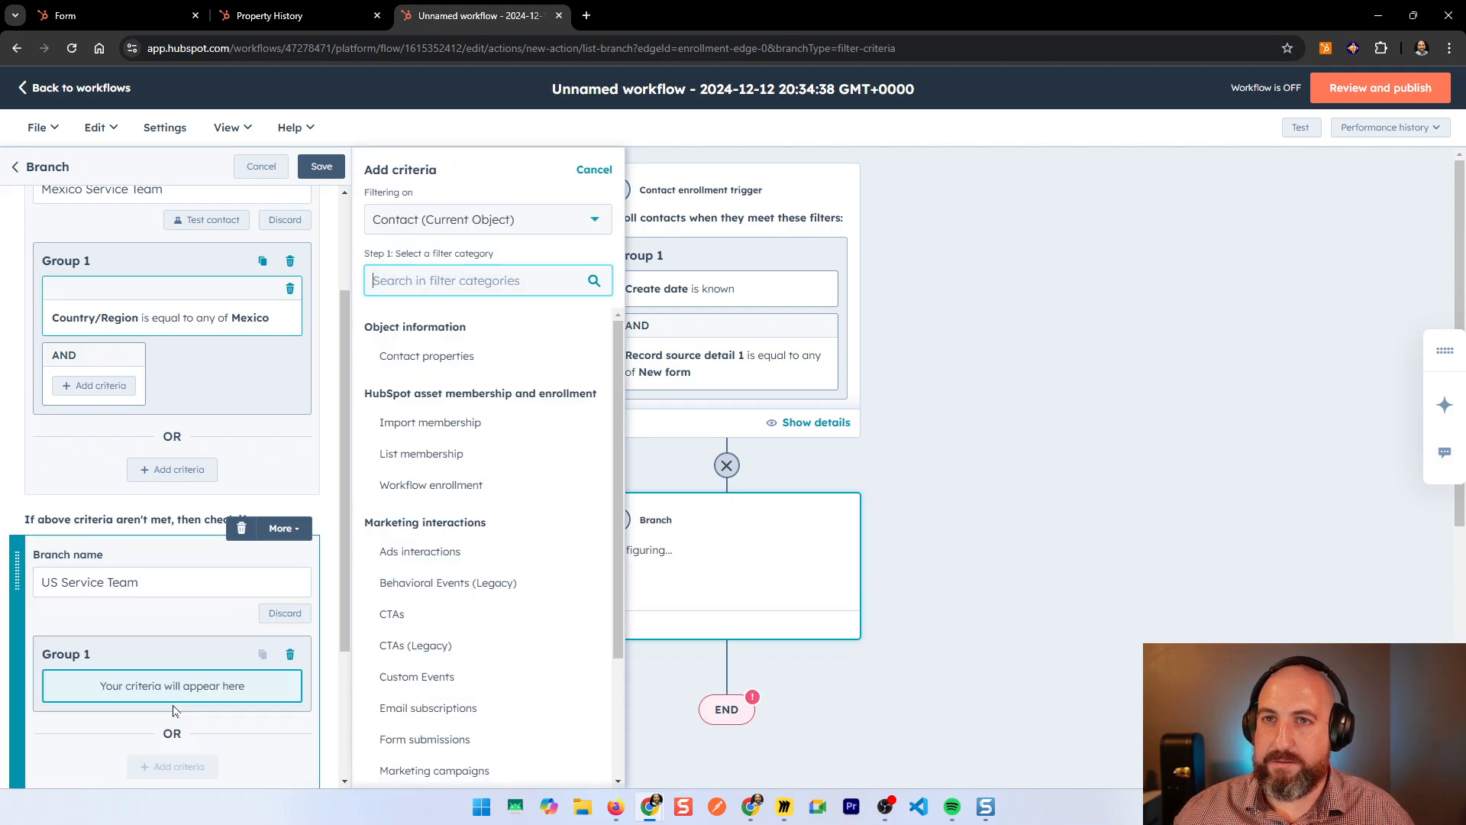
left_click(449, 356)
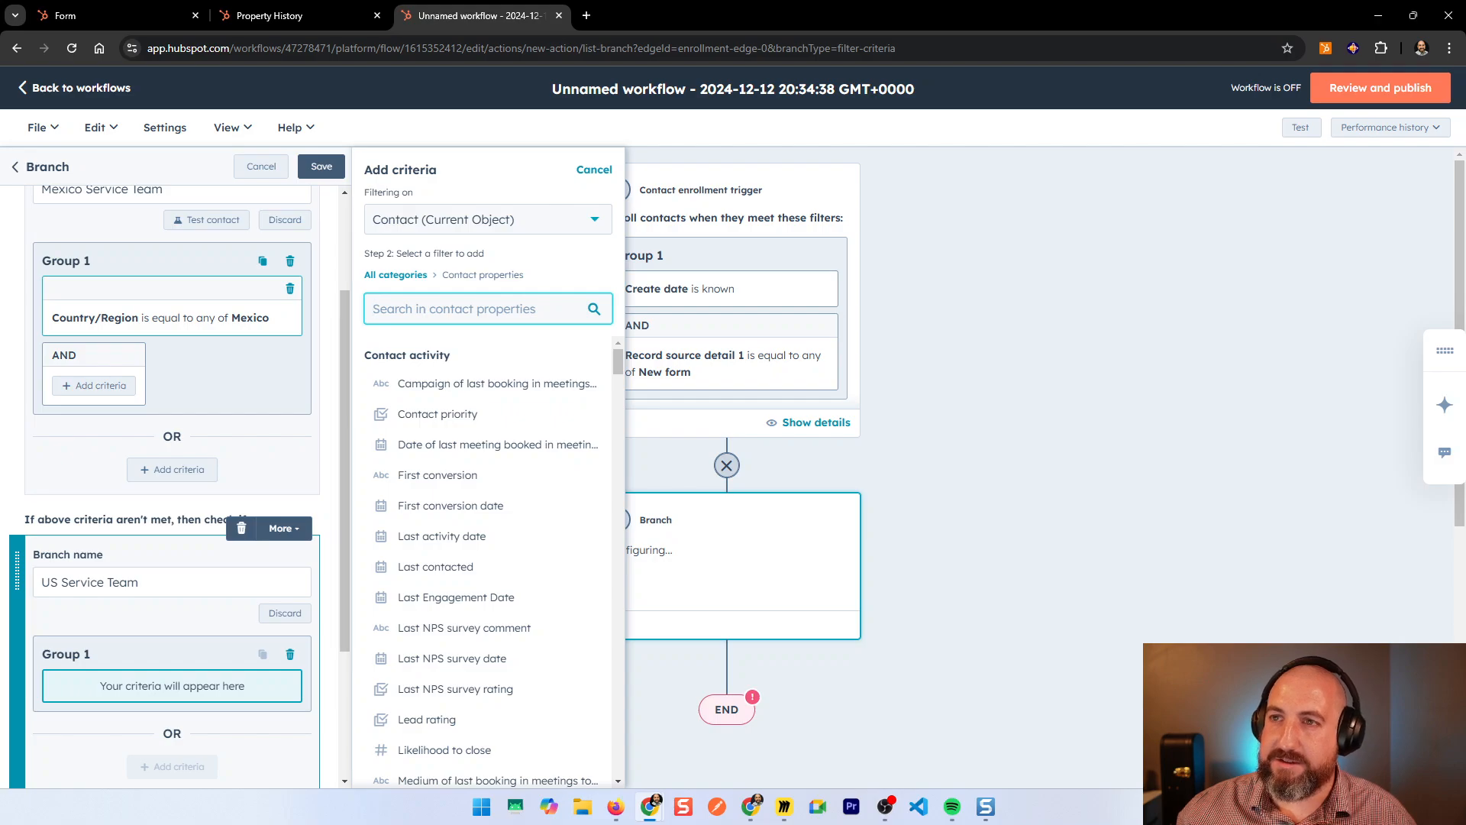
type("countr")
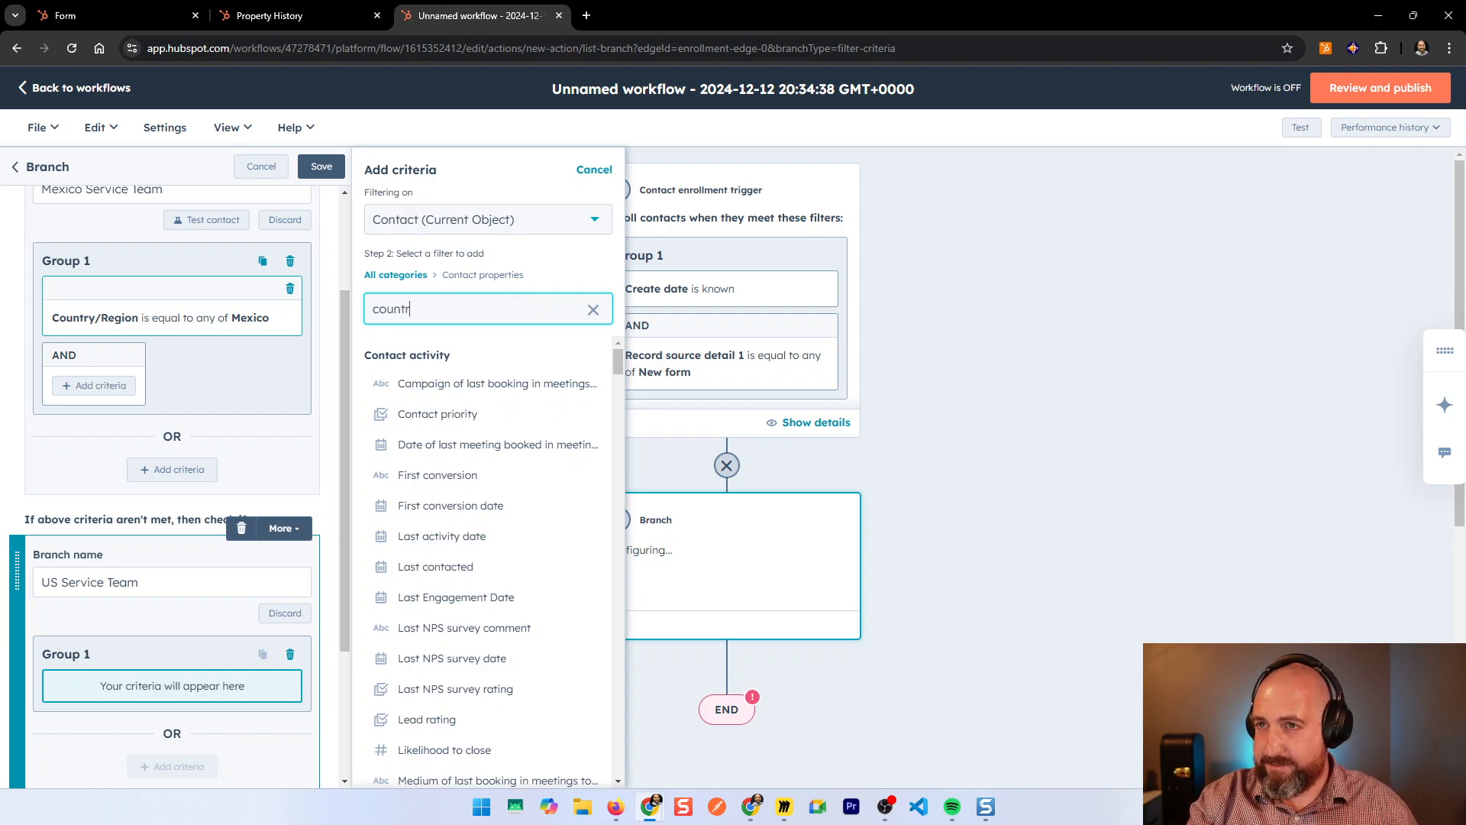
type("y")
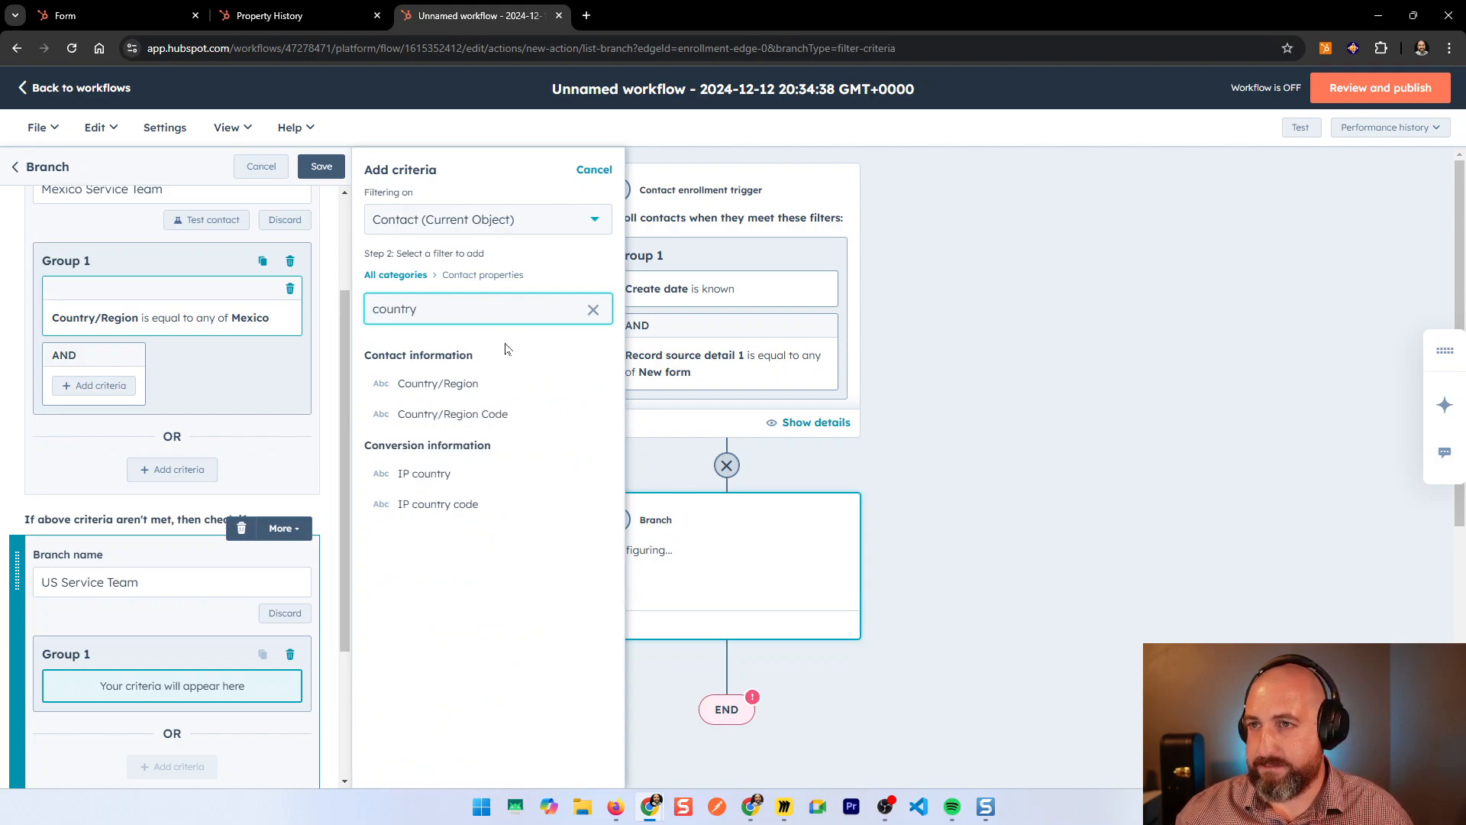
left_click(492, 395)
left_click(462, 267)
type("U")
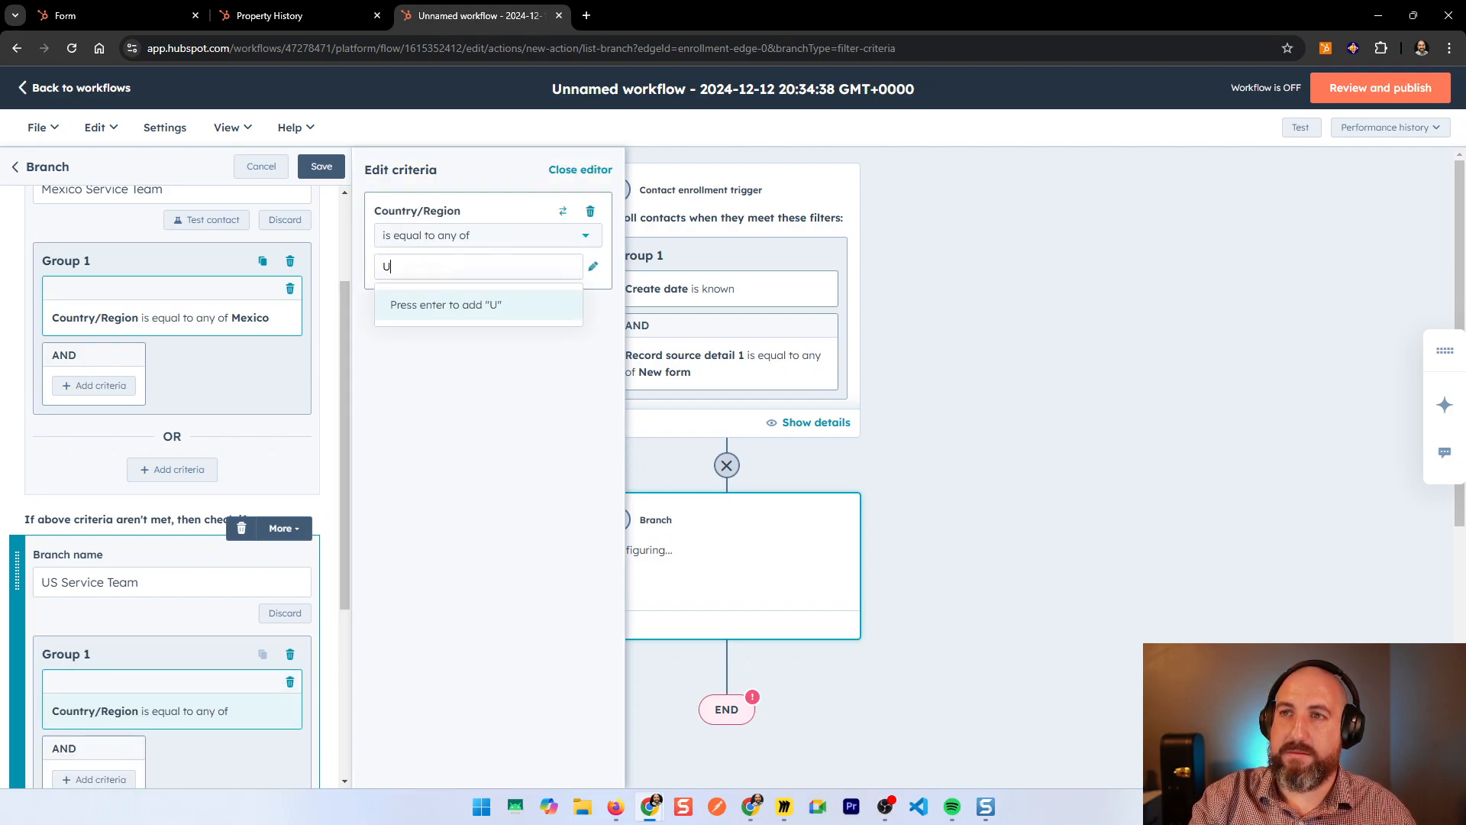
type("nited States")
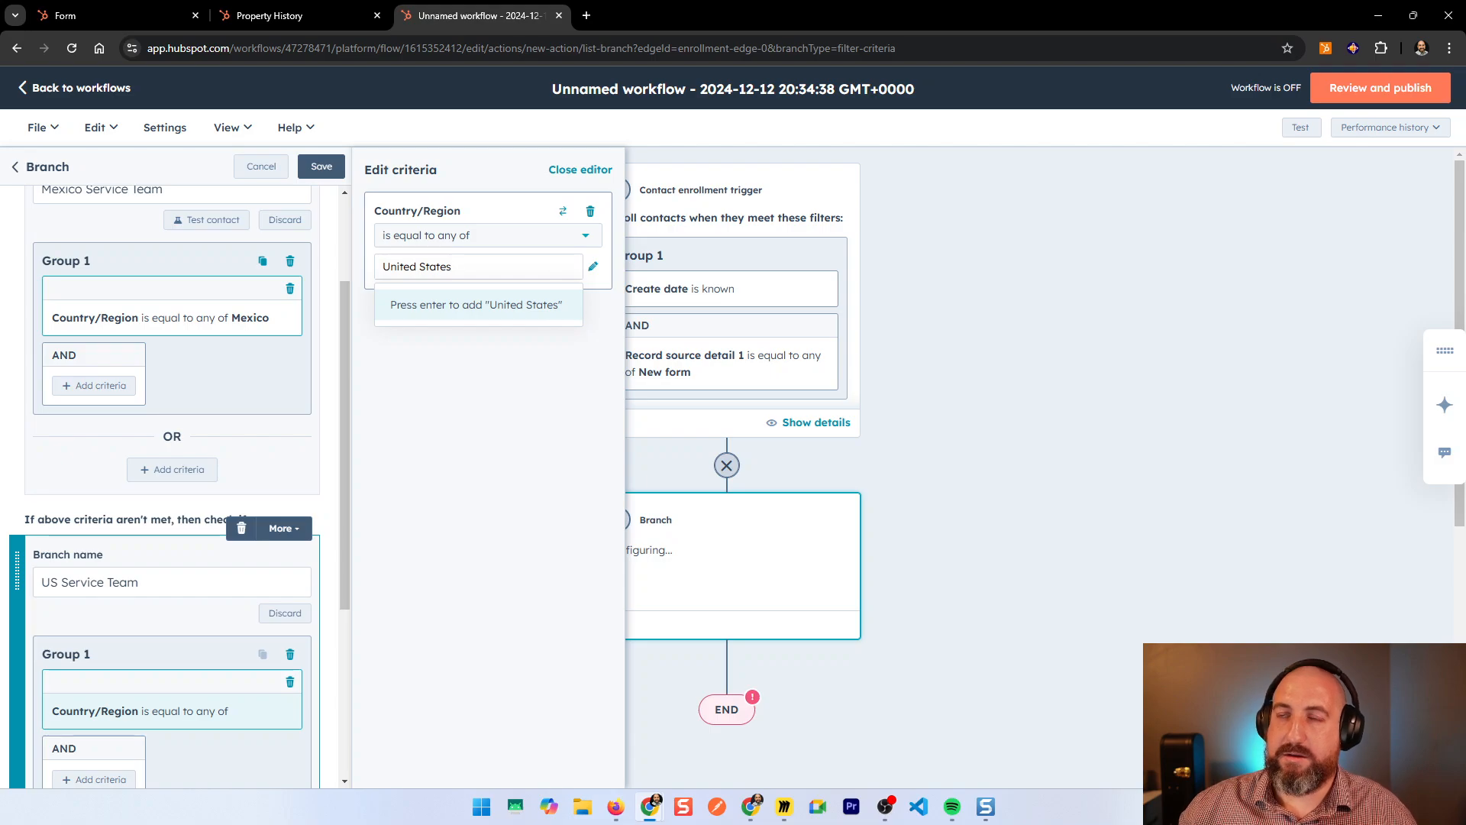
left_click(465, 404)
left_click(427, 270)
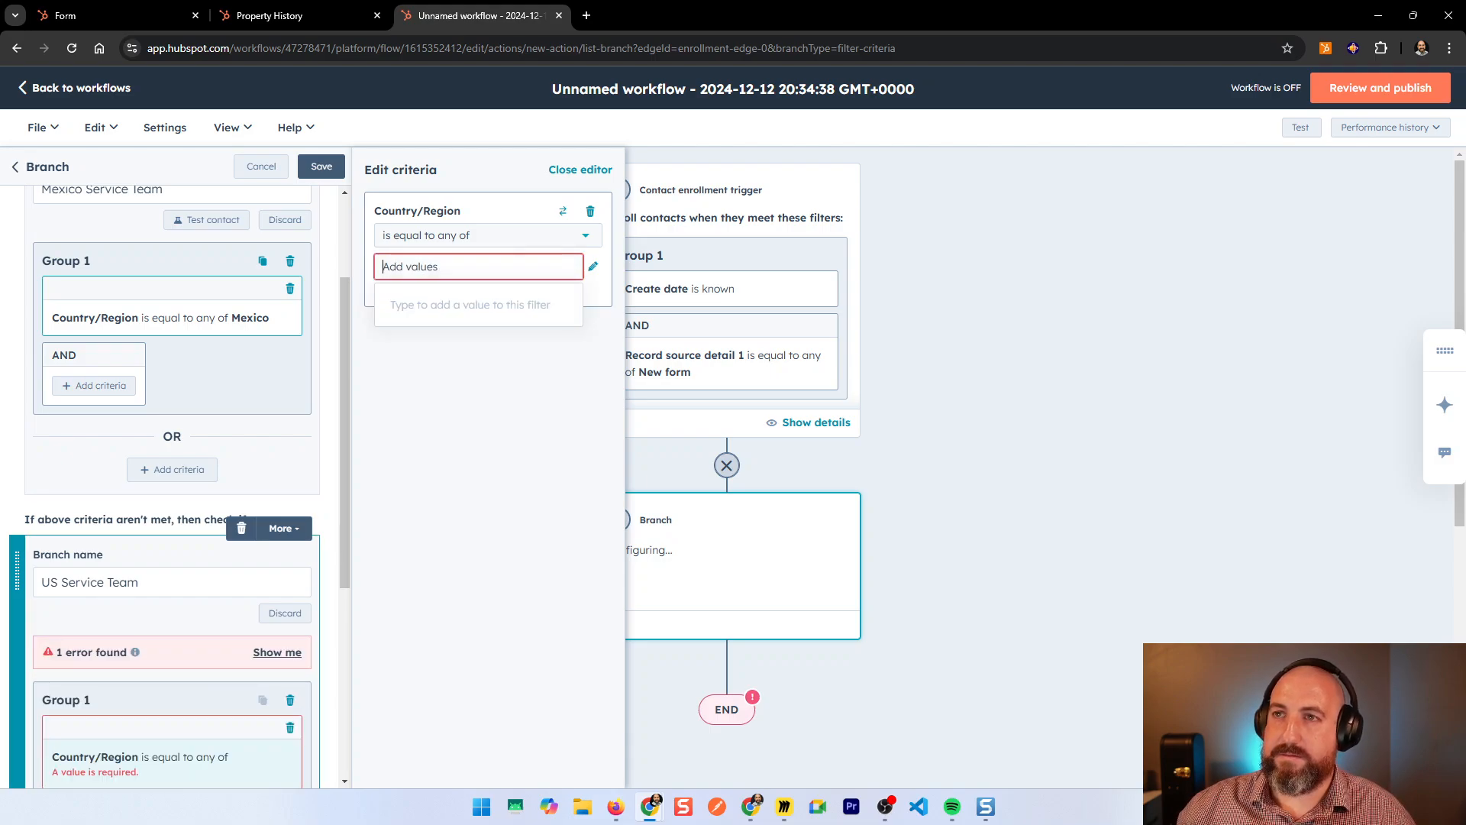
type("United States")
key("Return")
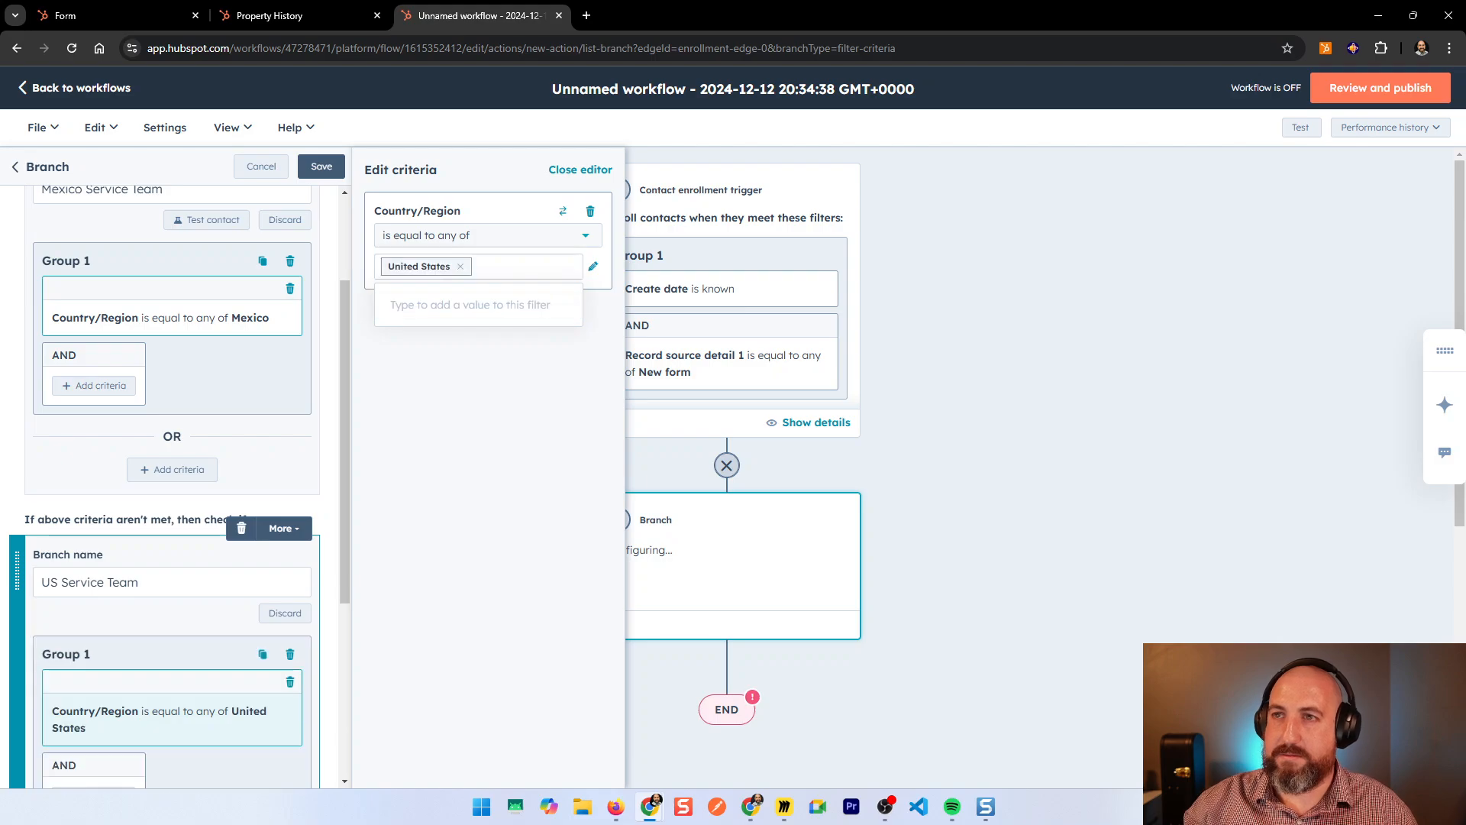
Step: Save the branches and add a Rotate record to owner action under Mexico Service Team
left_click(320, 170)
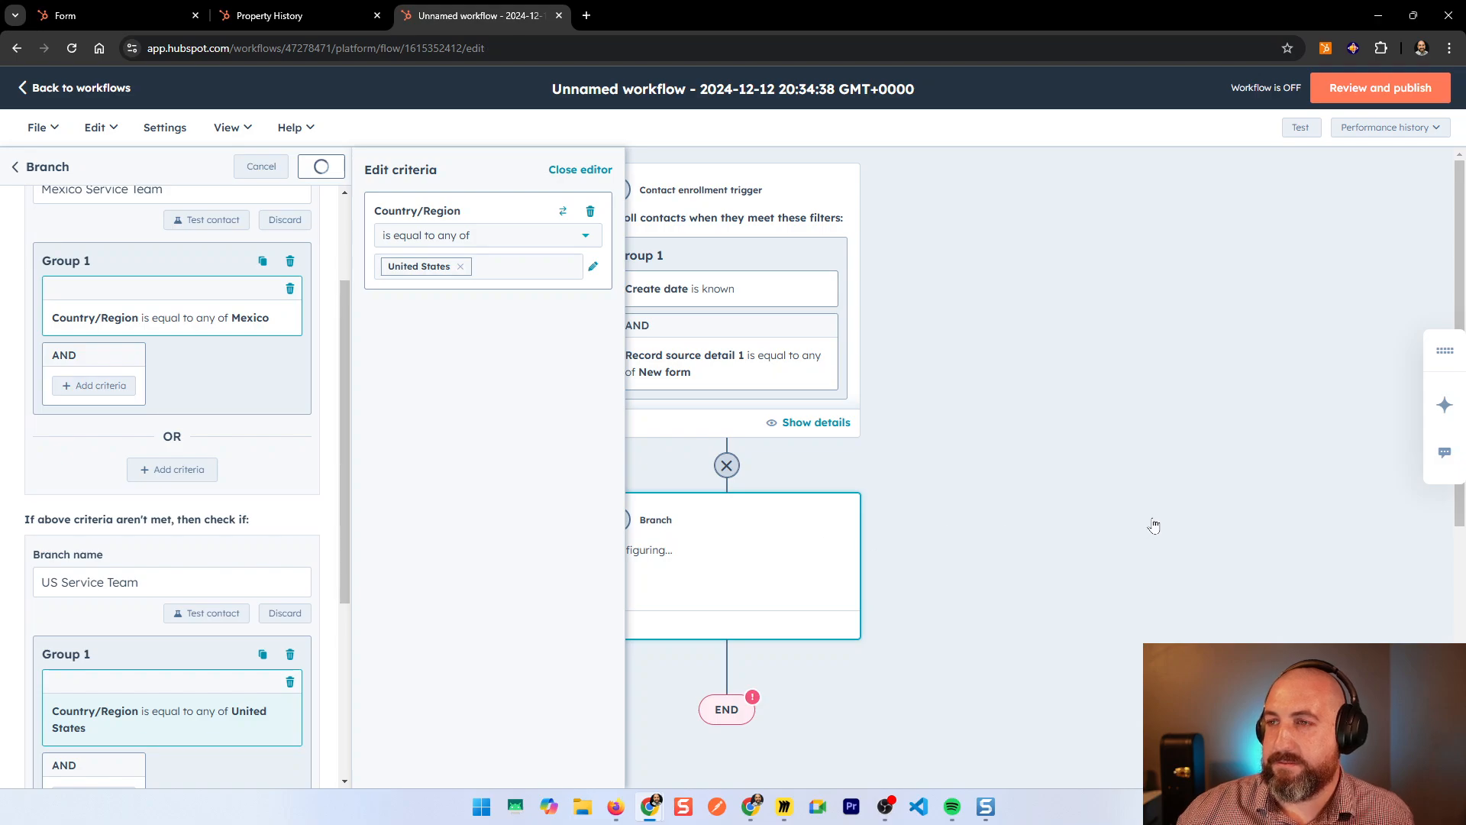
scroll(1138, 518, "down", 3)
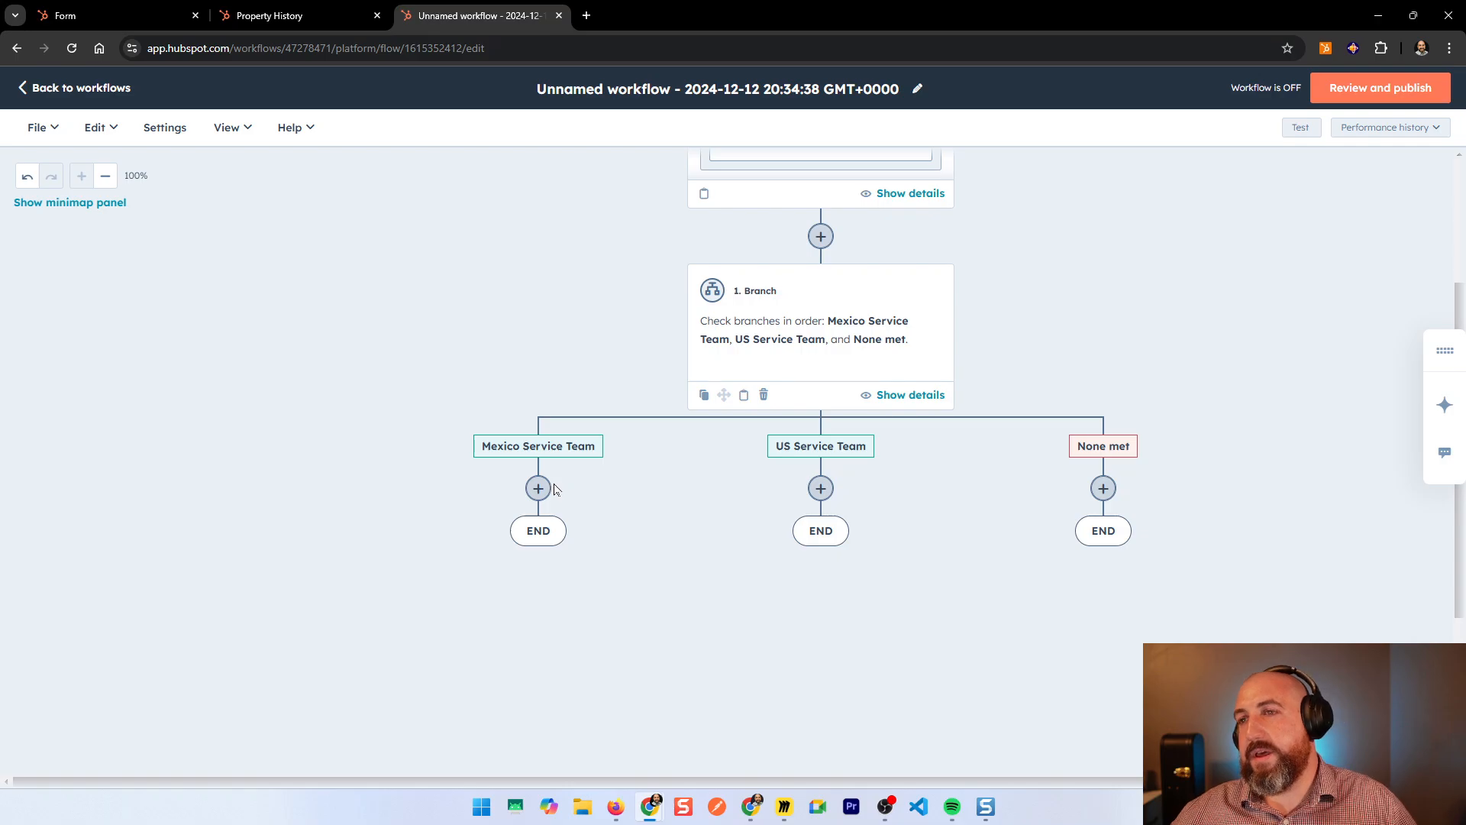
left_click(538, 488)
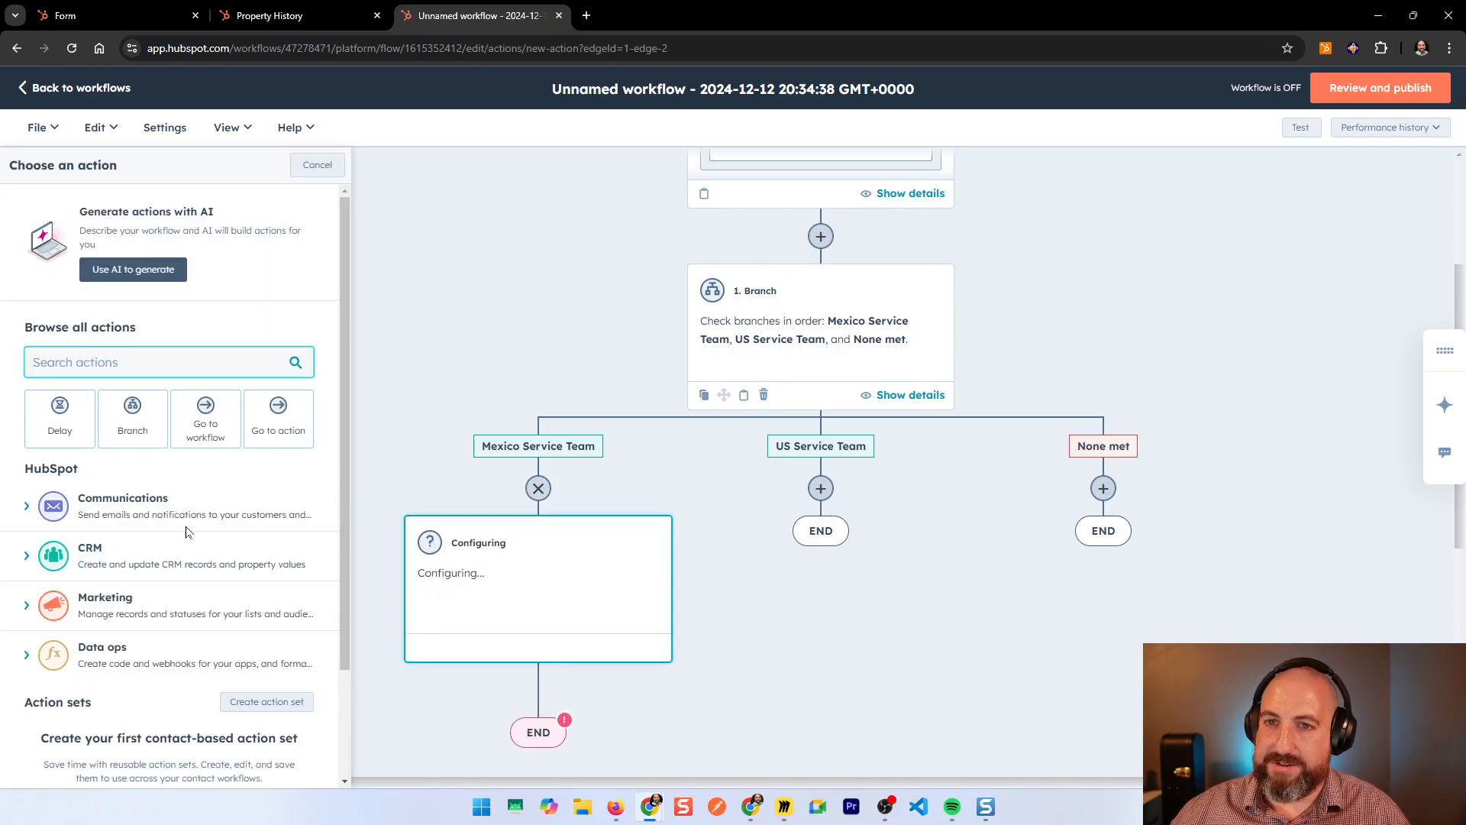
type("assign")
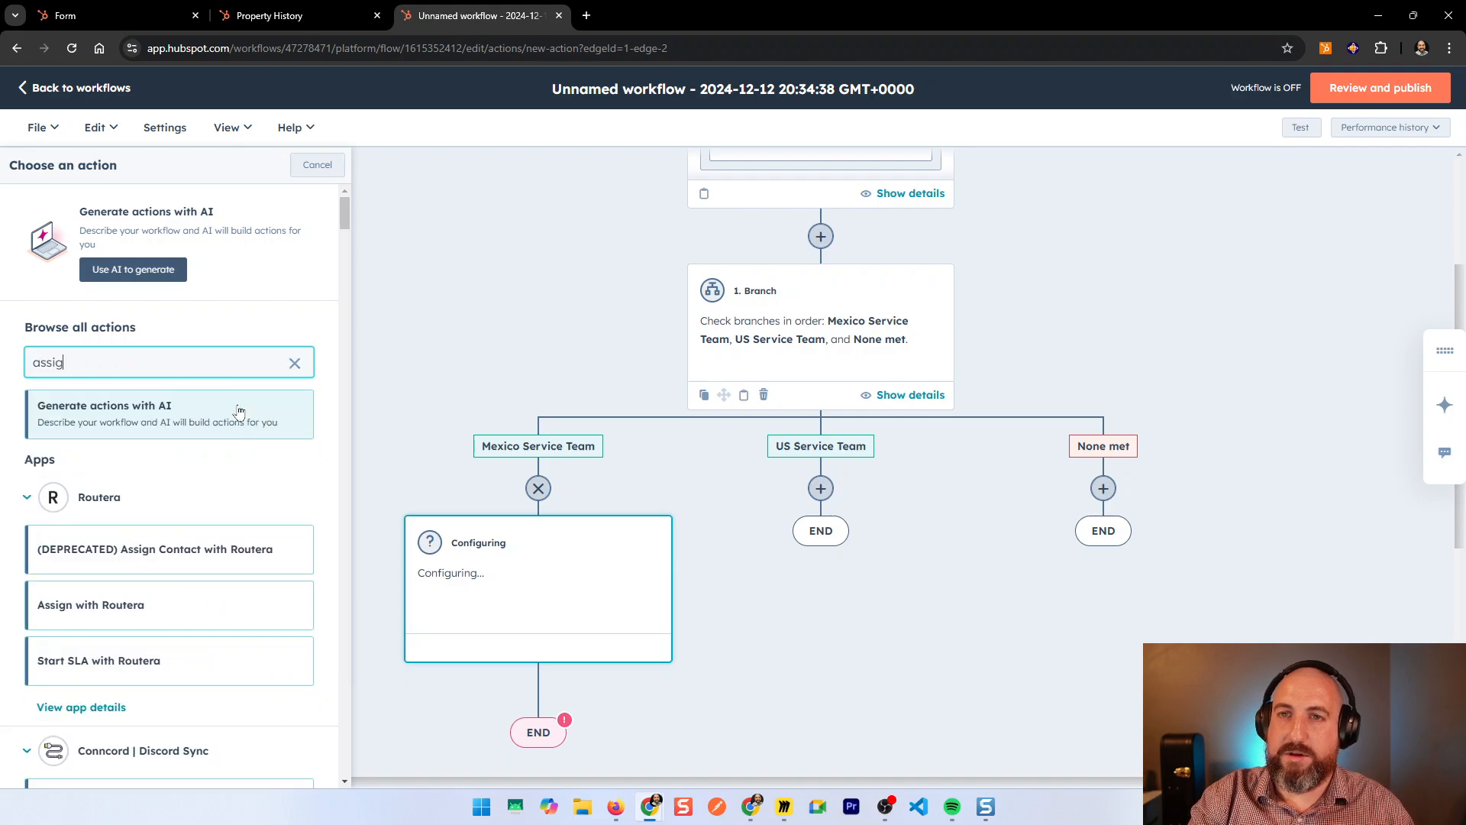
key("BackSpace")
key("BackSpace")
key("BackSpace")
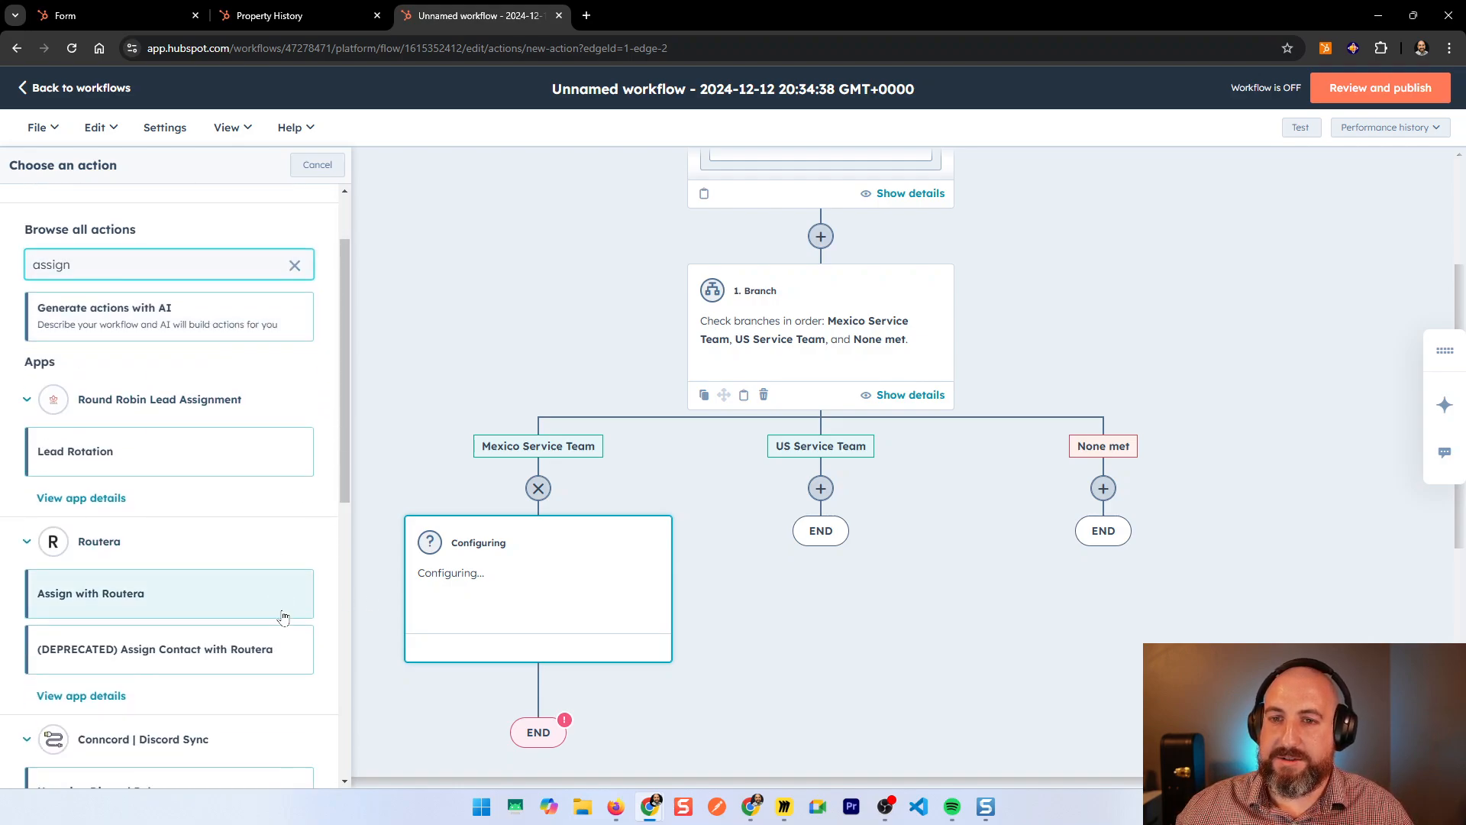
key("BackSpace")
key("BackSpace")
key("BackSpace")
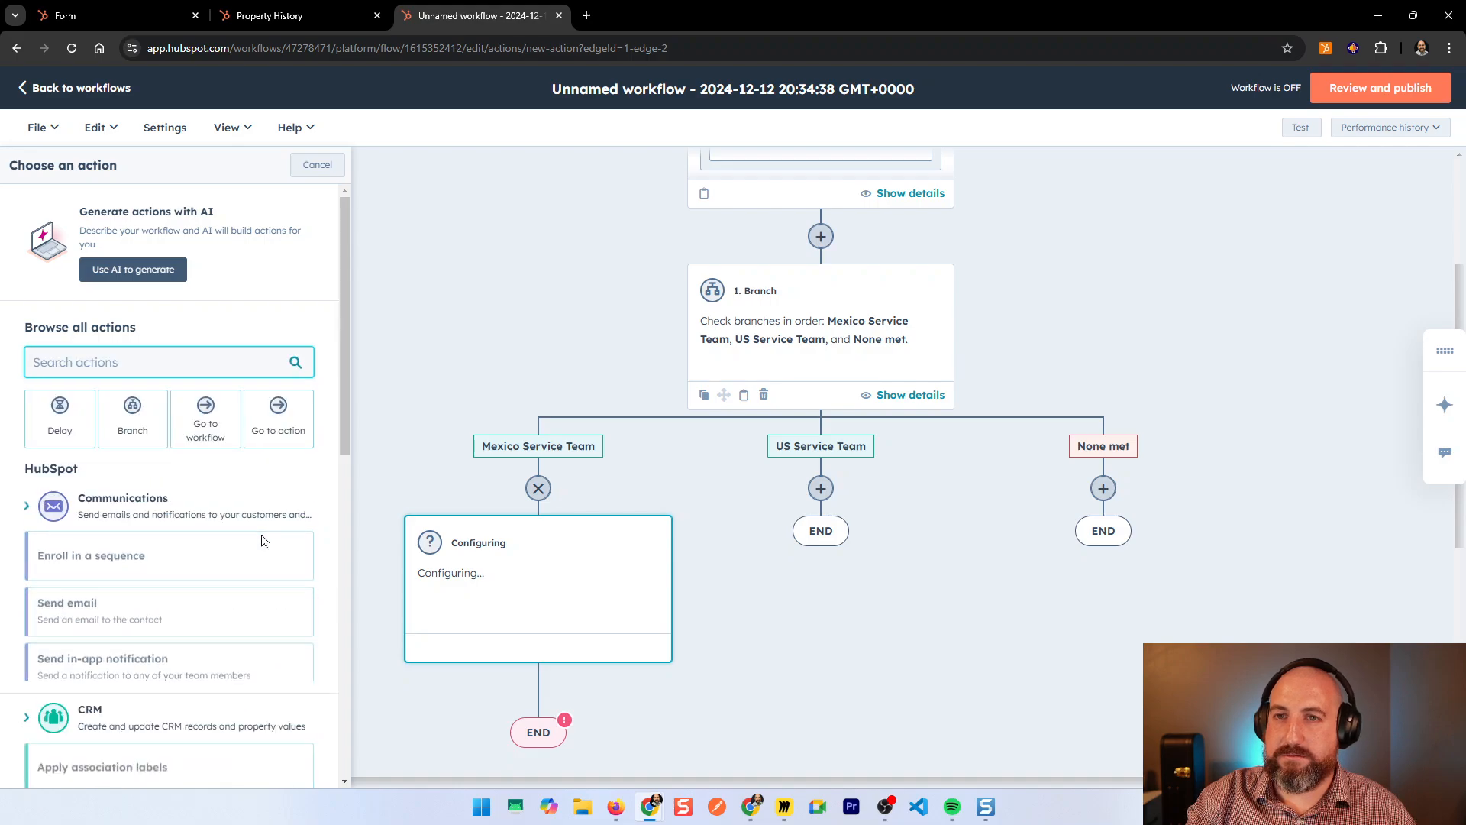
type("owner")
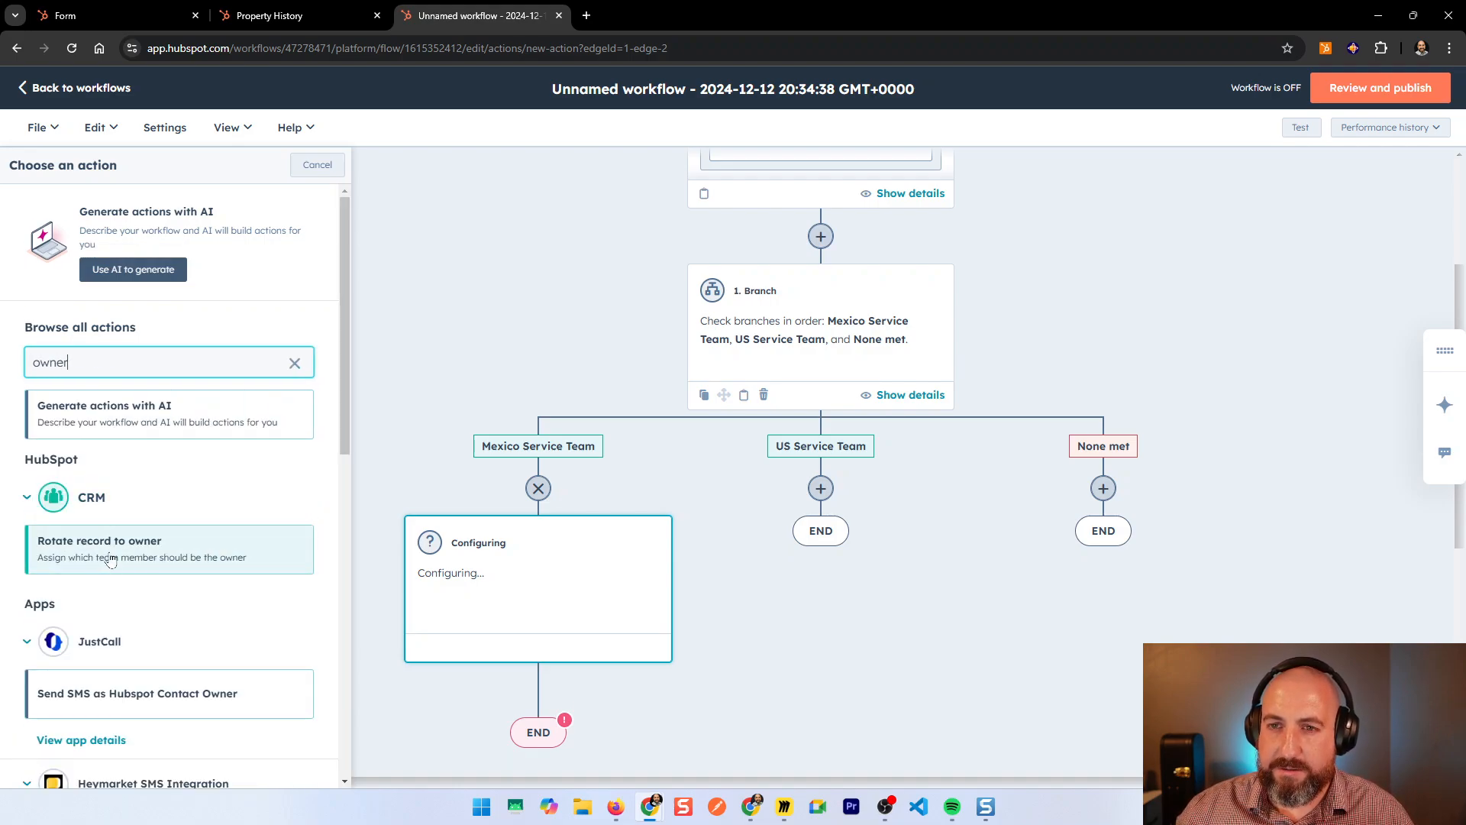
left_click(110, 560)
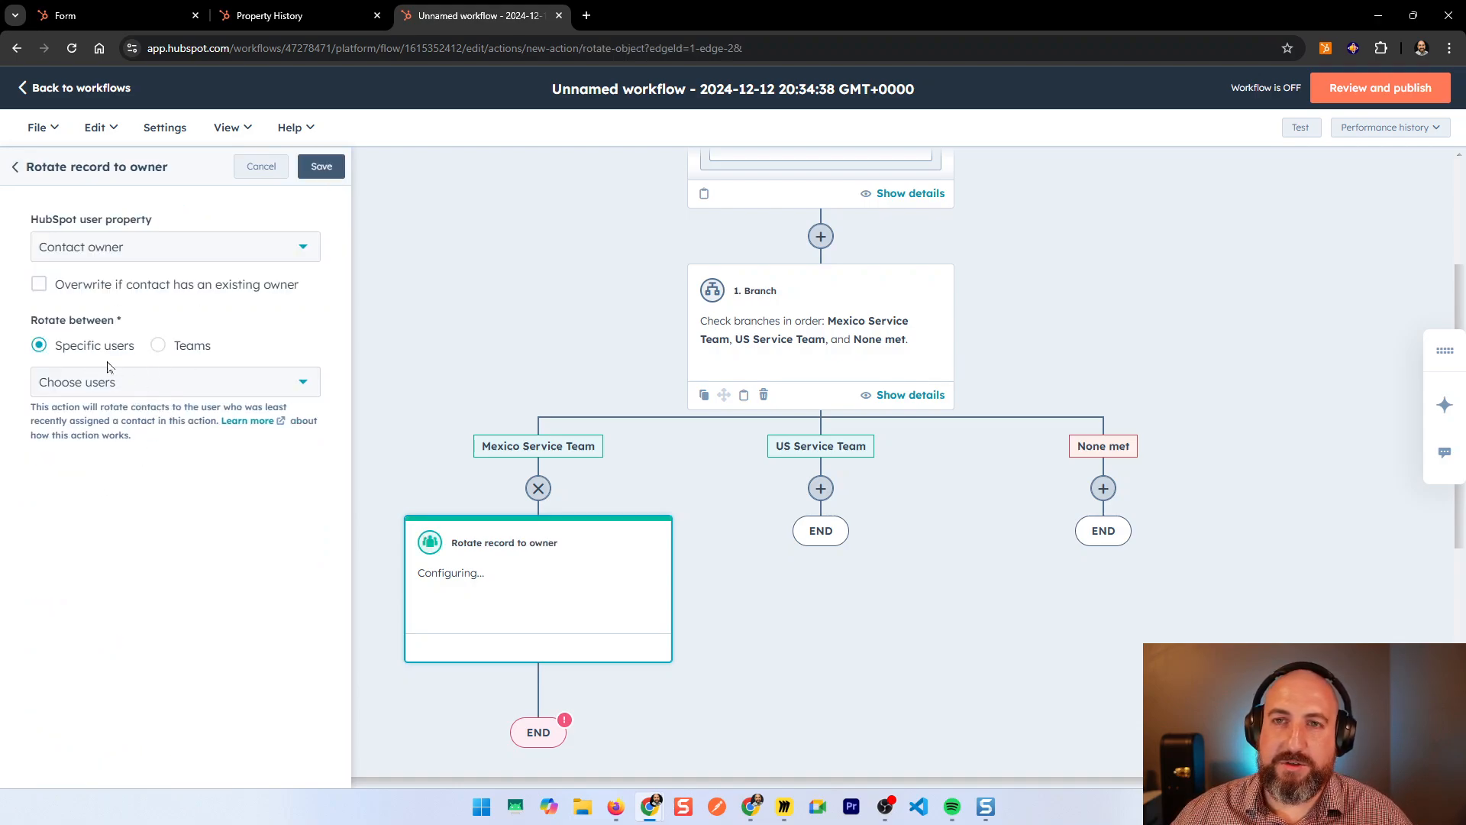
Step: Set the action to rotate among Teams, choose Mexico Service Team, and save
left_click(158, 348)
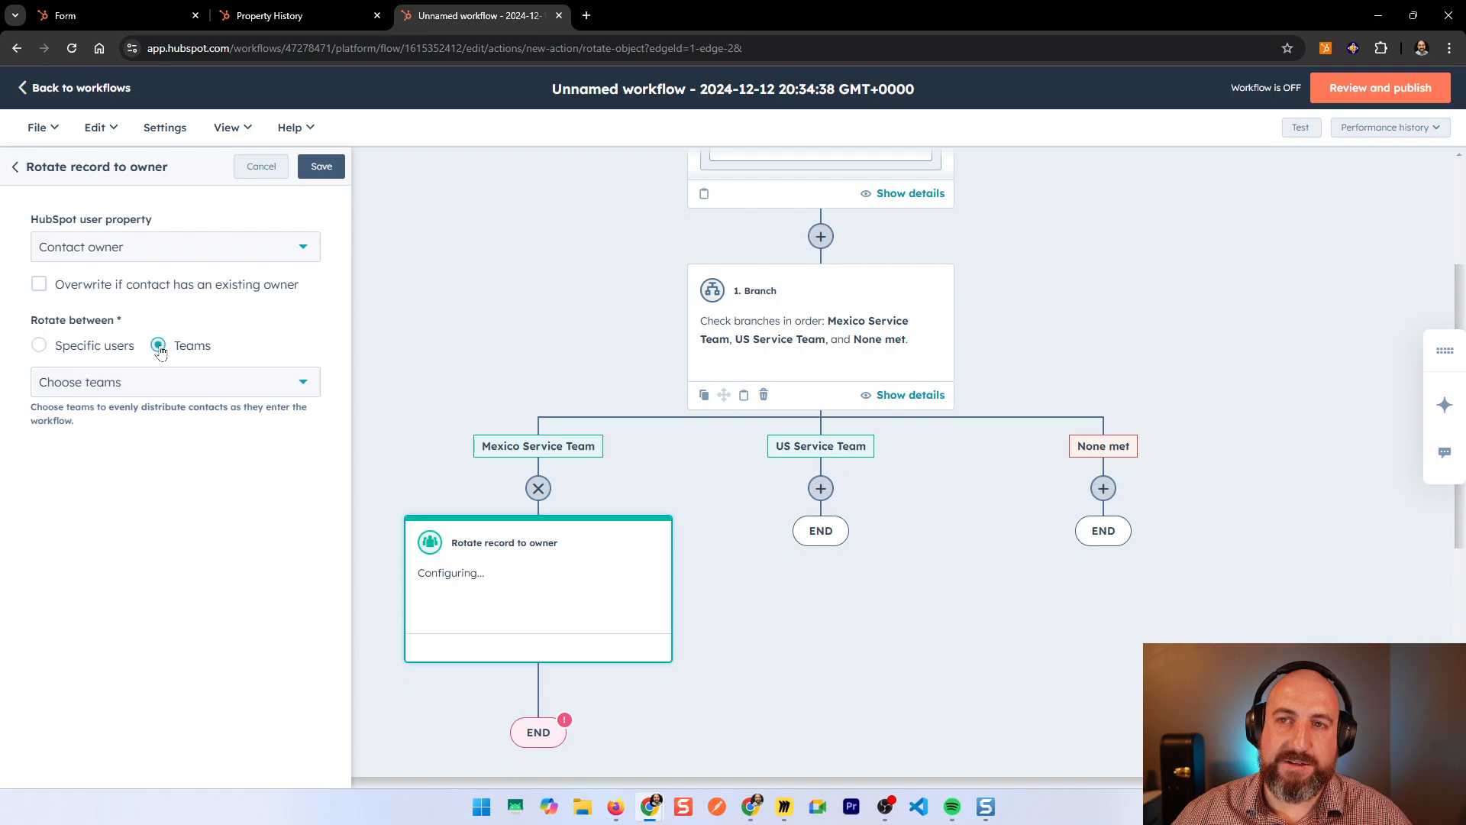
left_click(149, 391)
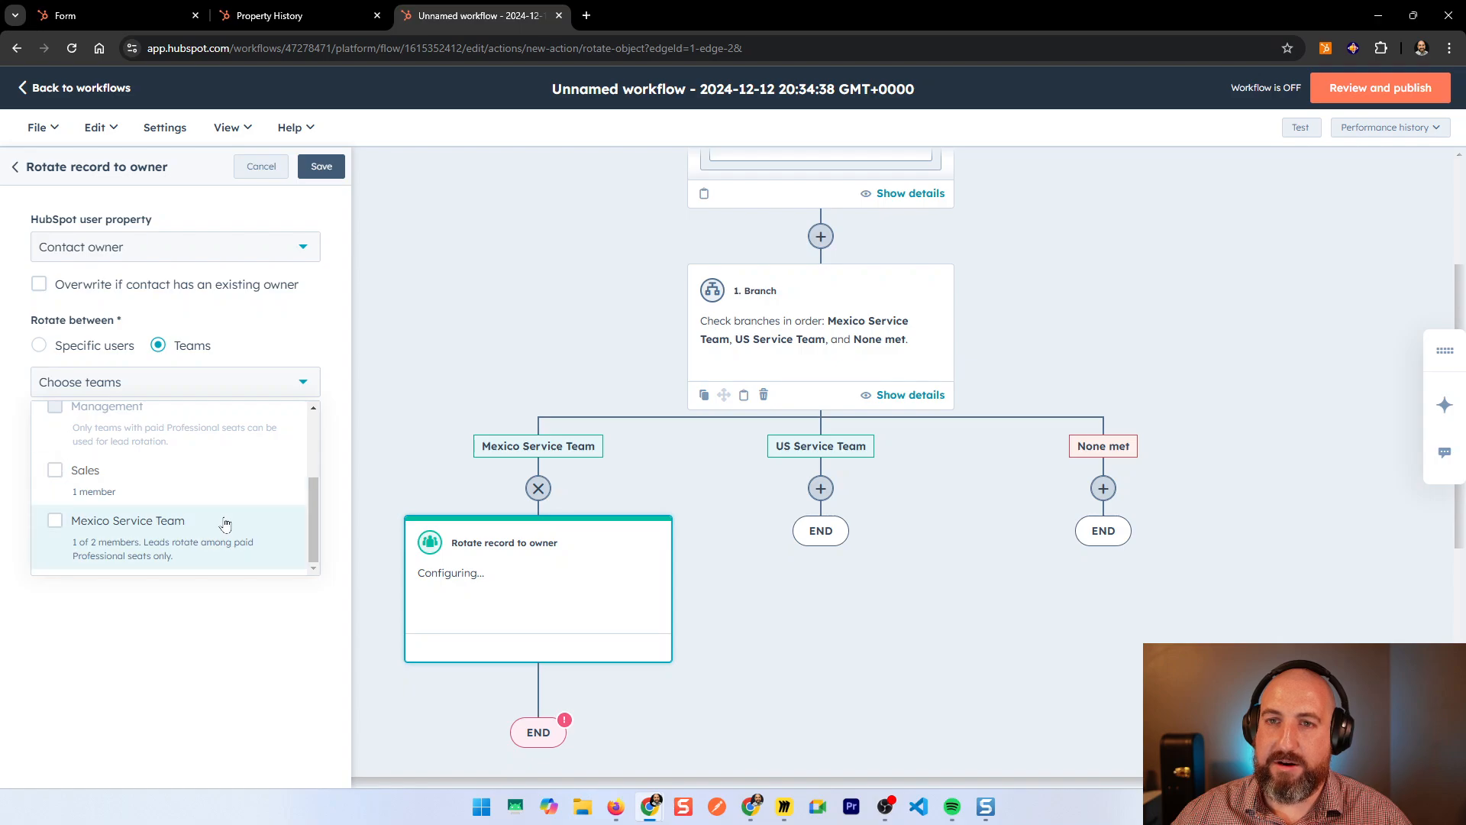
left_click(173, 539)
left_click(191, 628)
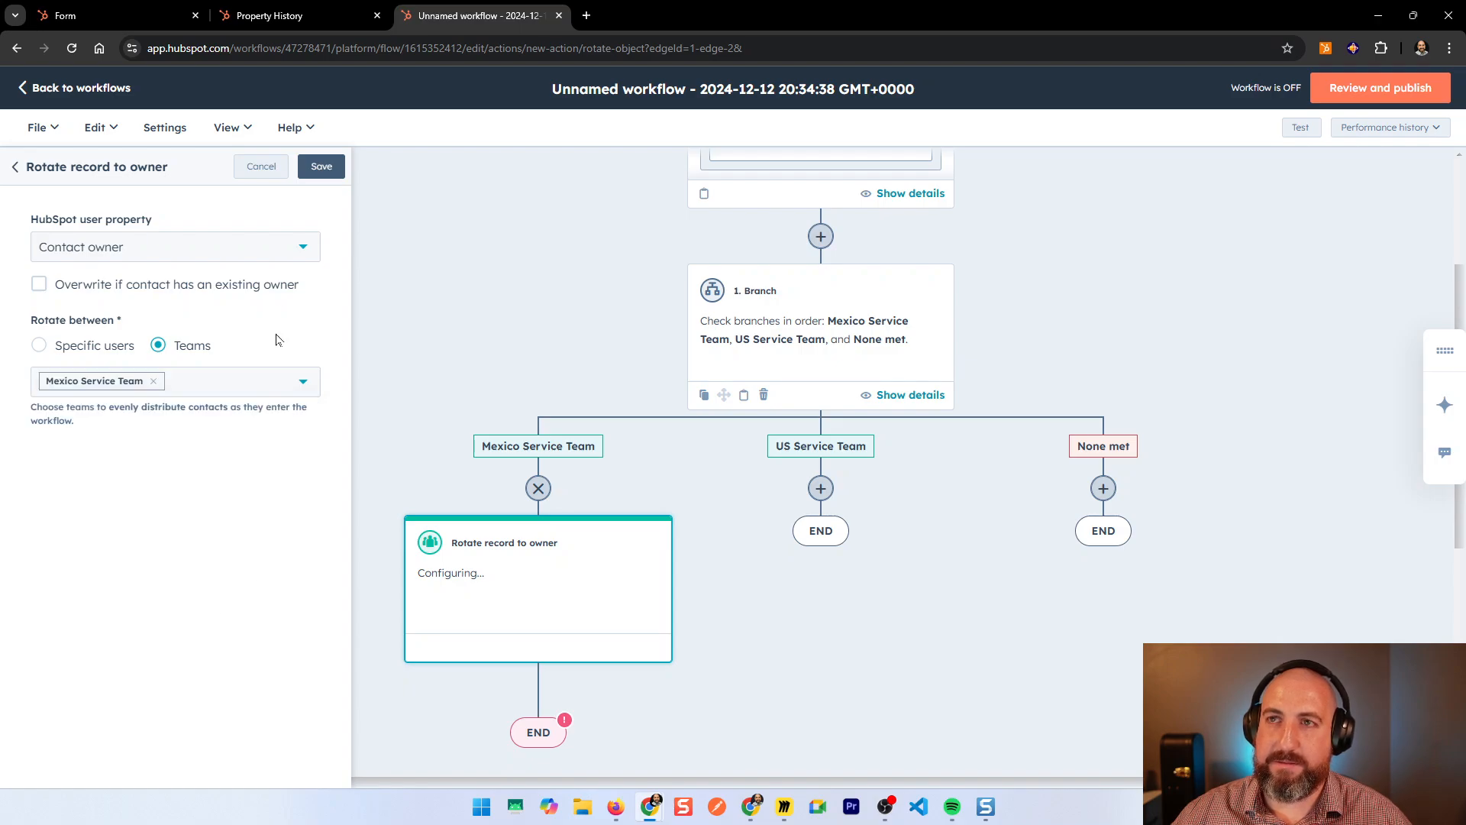
left_click(321, 173)
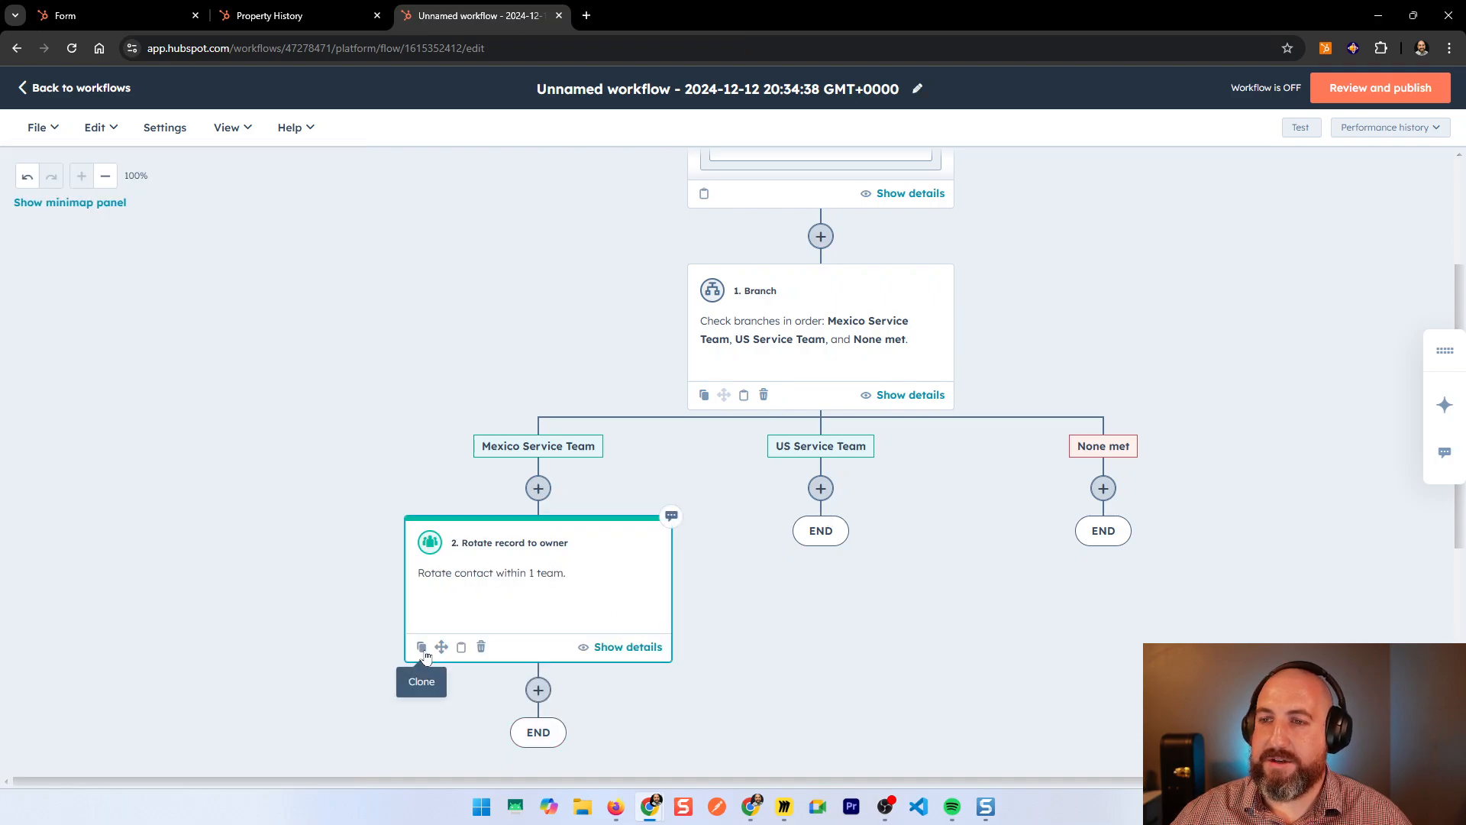
Step: Clone only the Mexico rotate action and place the copy under the US Service Team branch
left_click(421, 647)
left_click(419, 691)
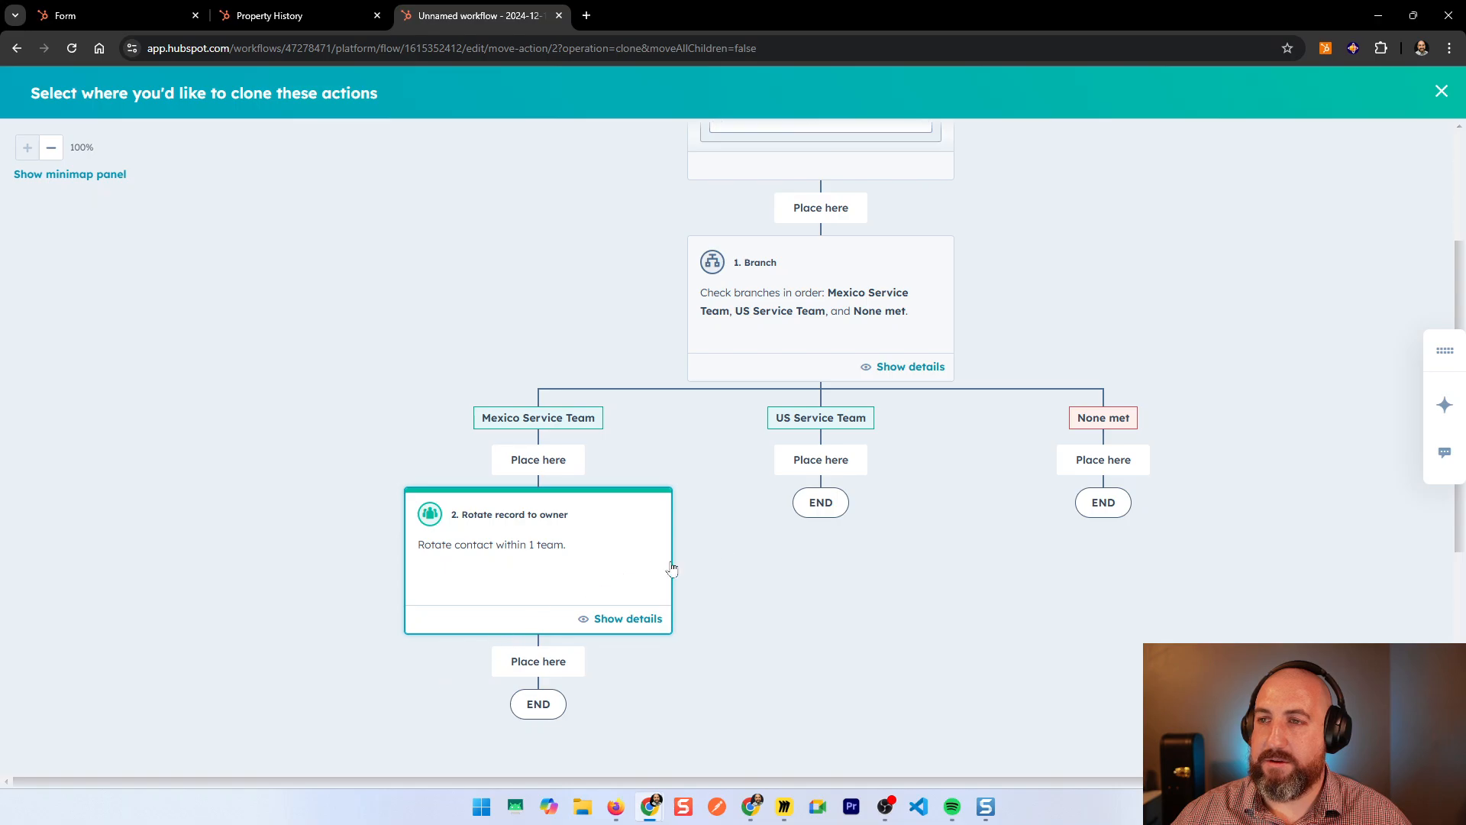
left_click(823, 462)
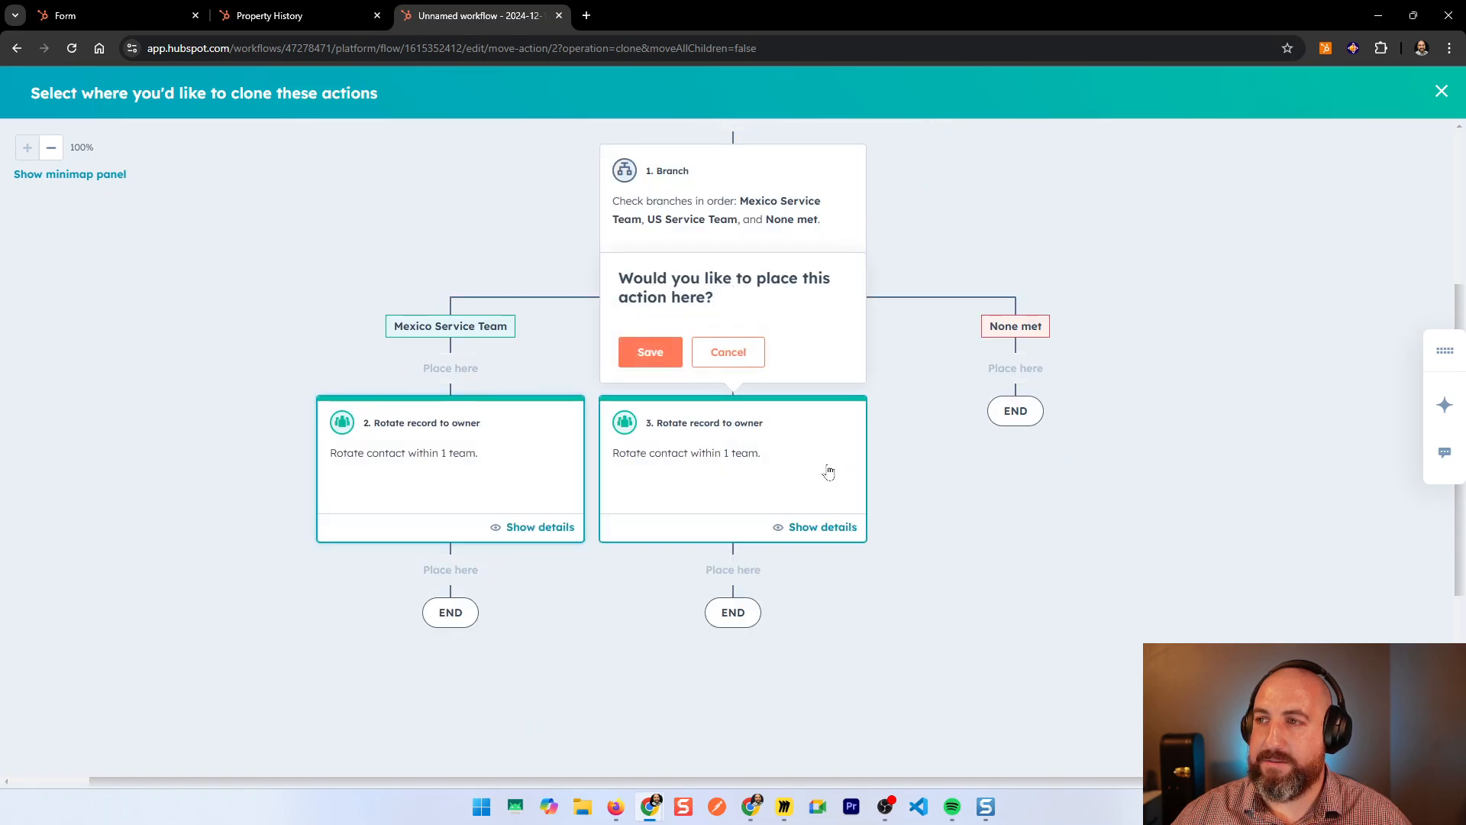
left_click(657, 353)
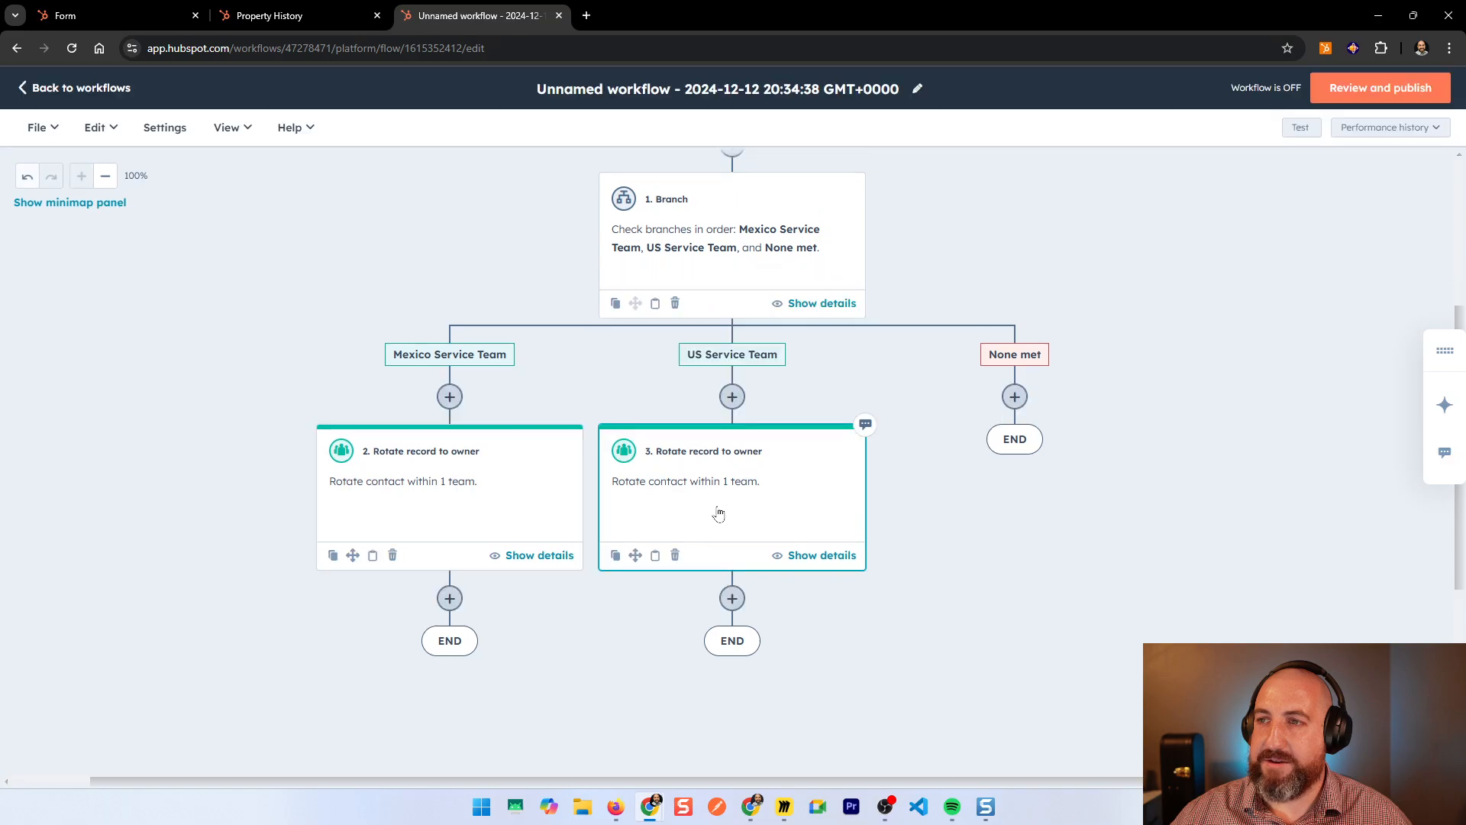
Step: Swap the copied action's team from Mexico Service Team to US Service Team and save
left_click(718, 514)
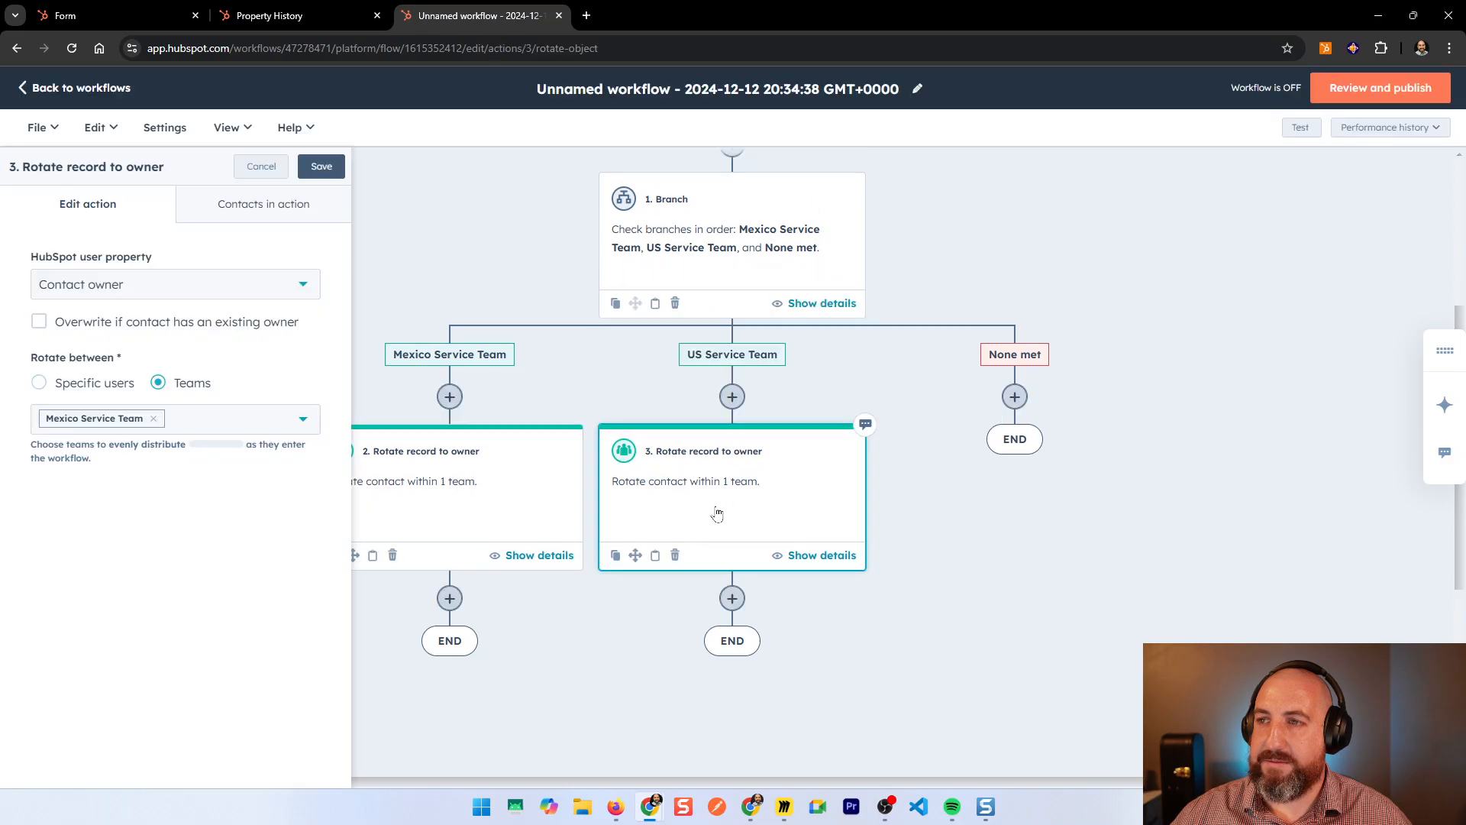
left_click(154, 419)
left_click(157, 425)
left_click(165, 534)
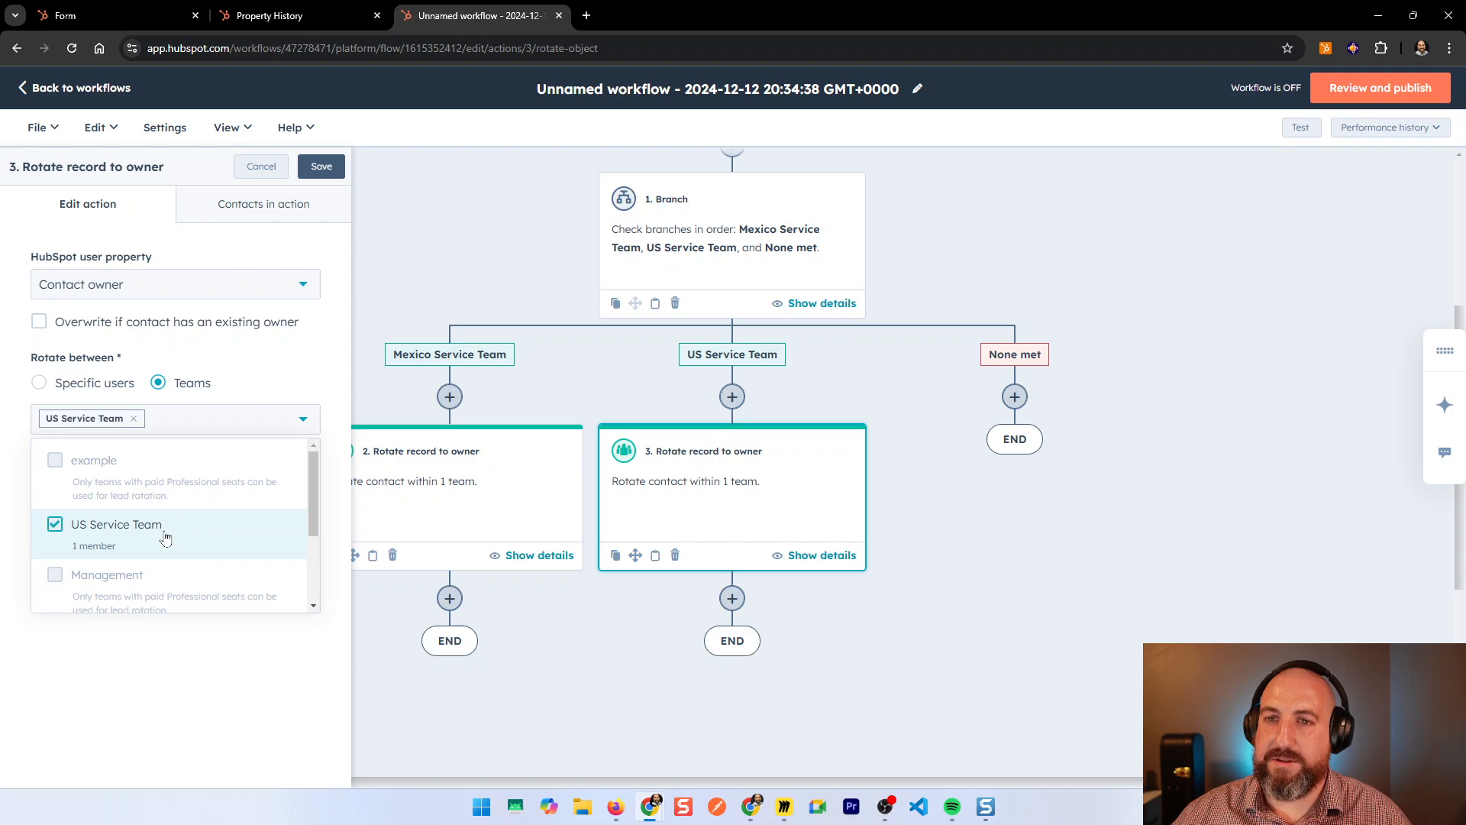
left_click(182, 658)
left_click(325, 174)
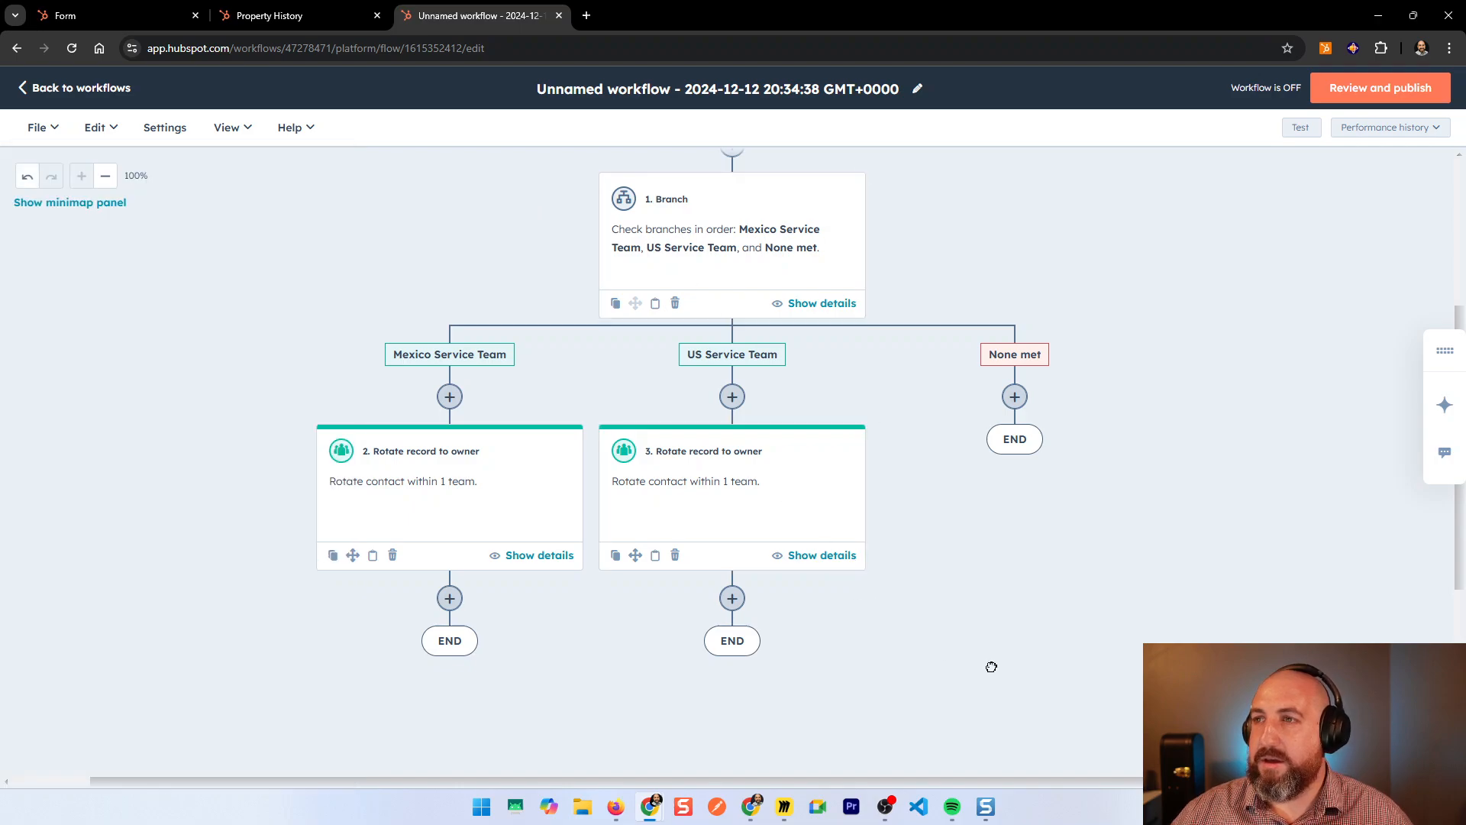
scroll(1008, 653, "up", 2)
scroll(1027, 642, "up", 1)
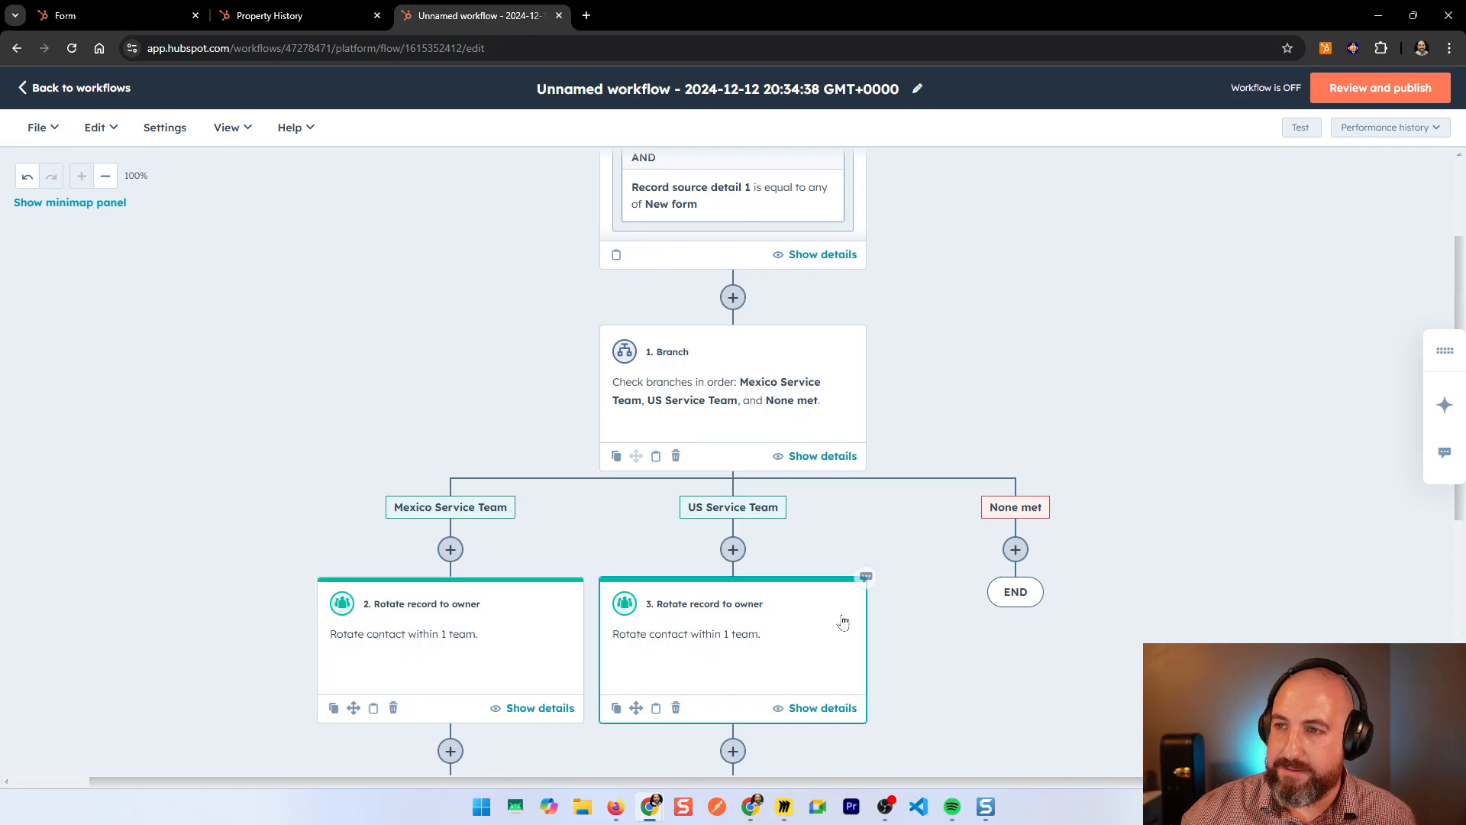
scroll(672, 630, "down", 2)
scroll(787, 604, "up", 3)
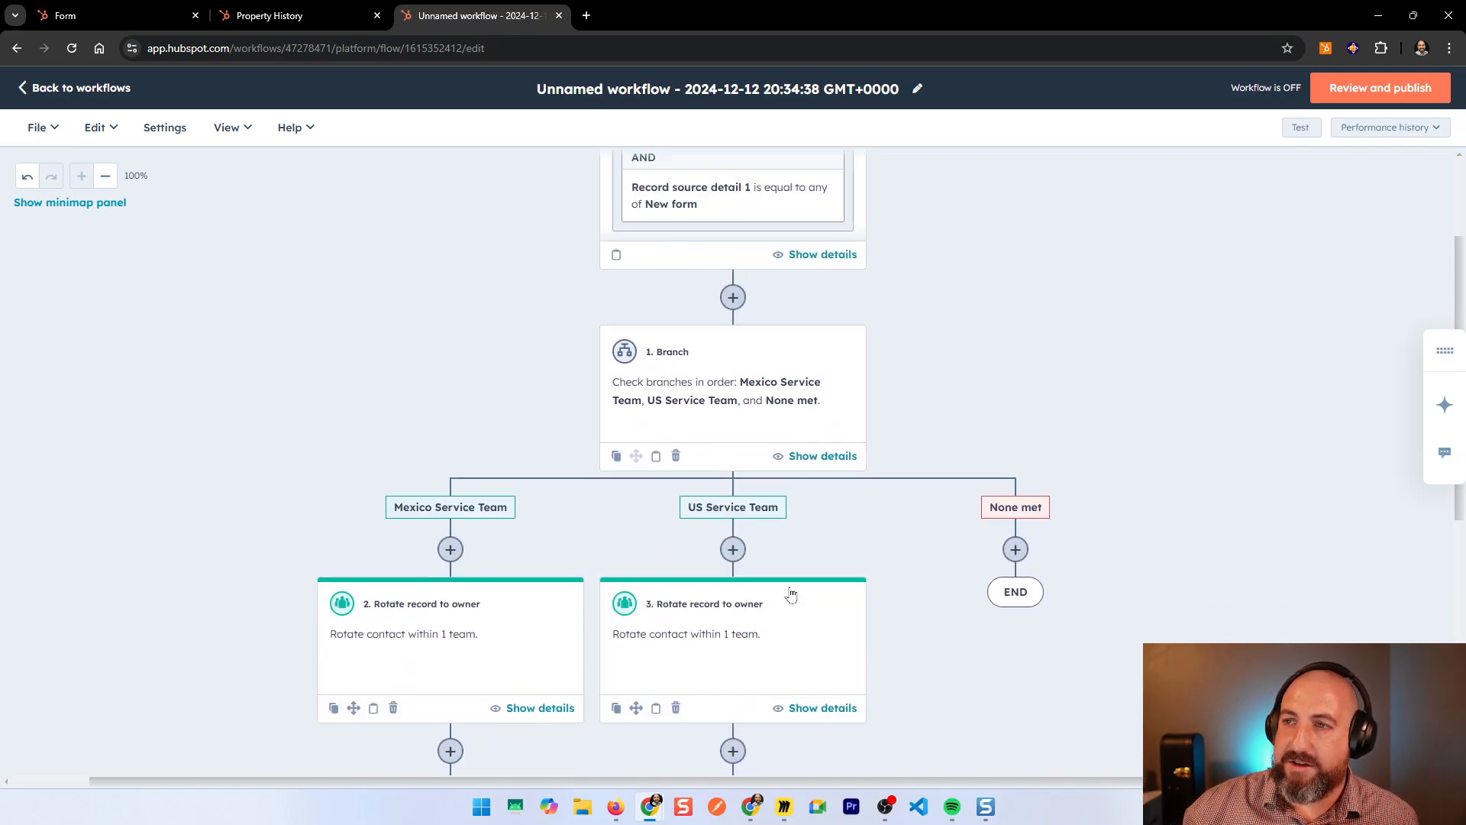
scroll(783, 638, "down", 2)
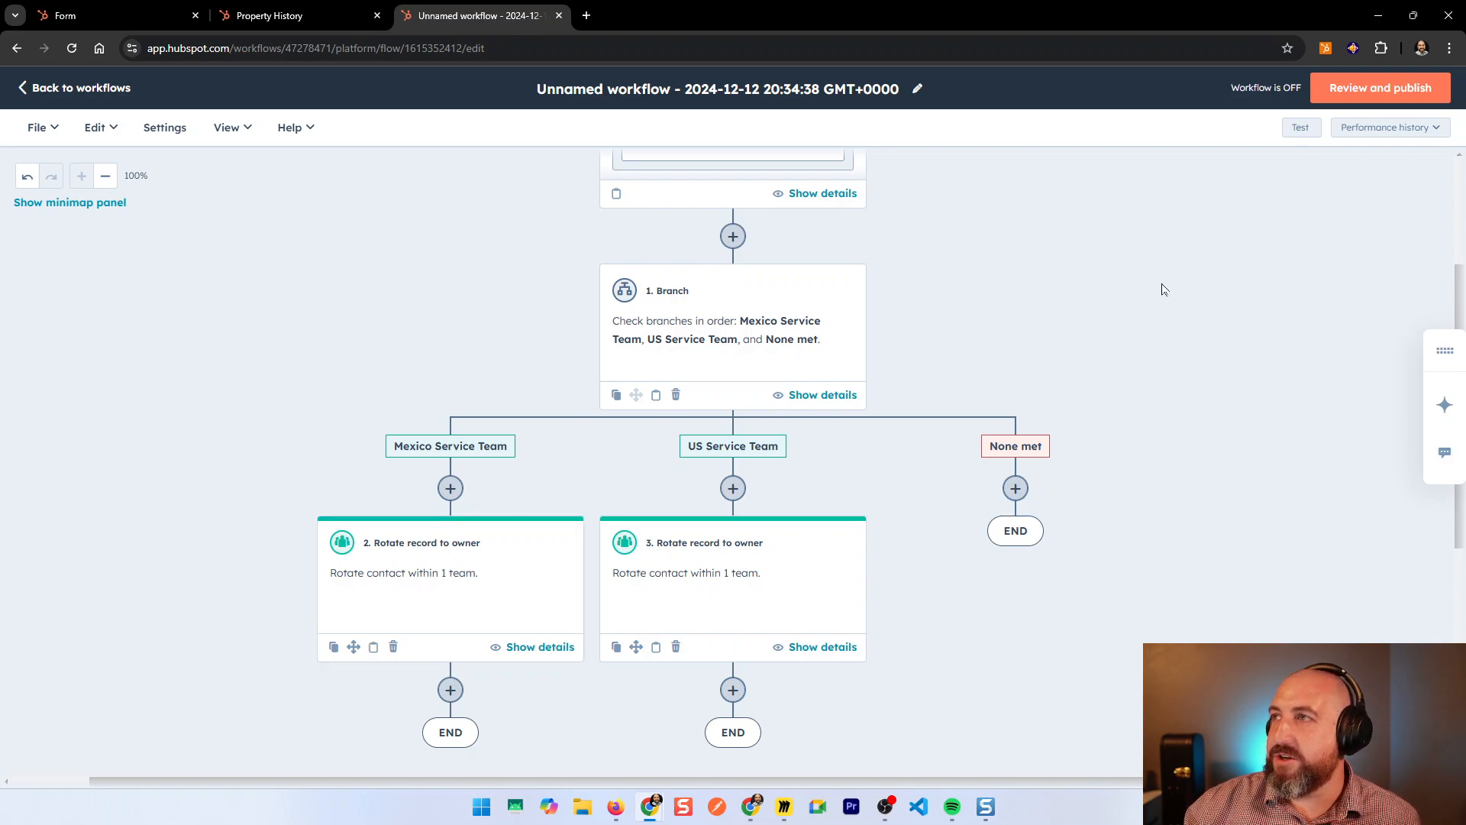
scroll(1163, 290, "up", 2)
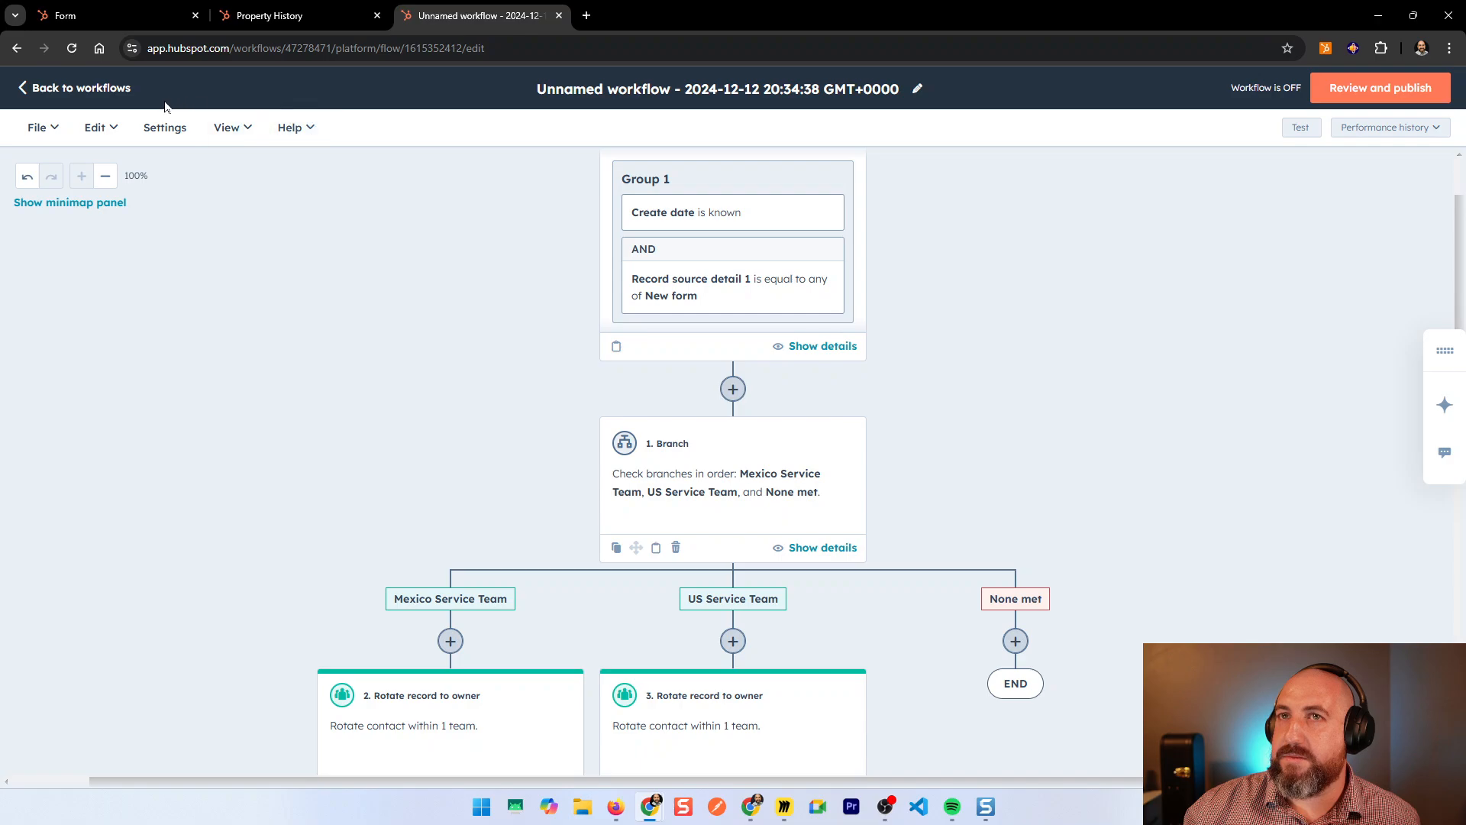
Step: Open the workflows list in a new tab and go to Settings > Users & Teams > Teams
right_click(86, 89)
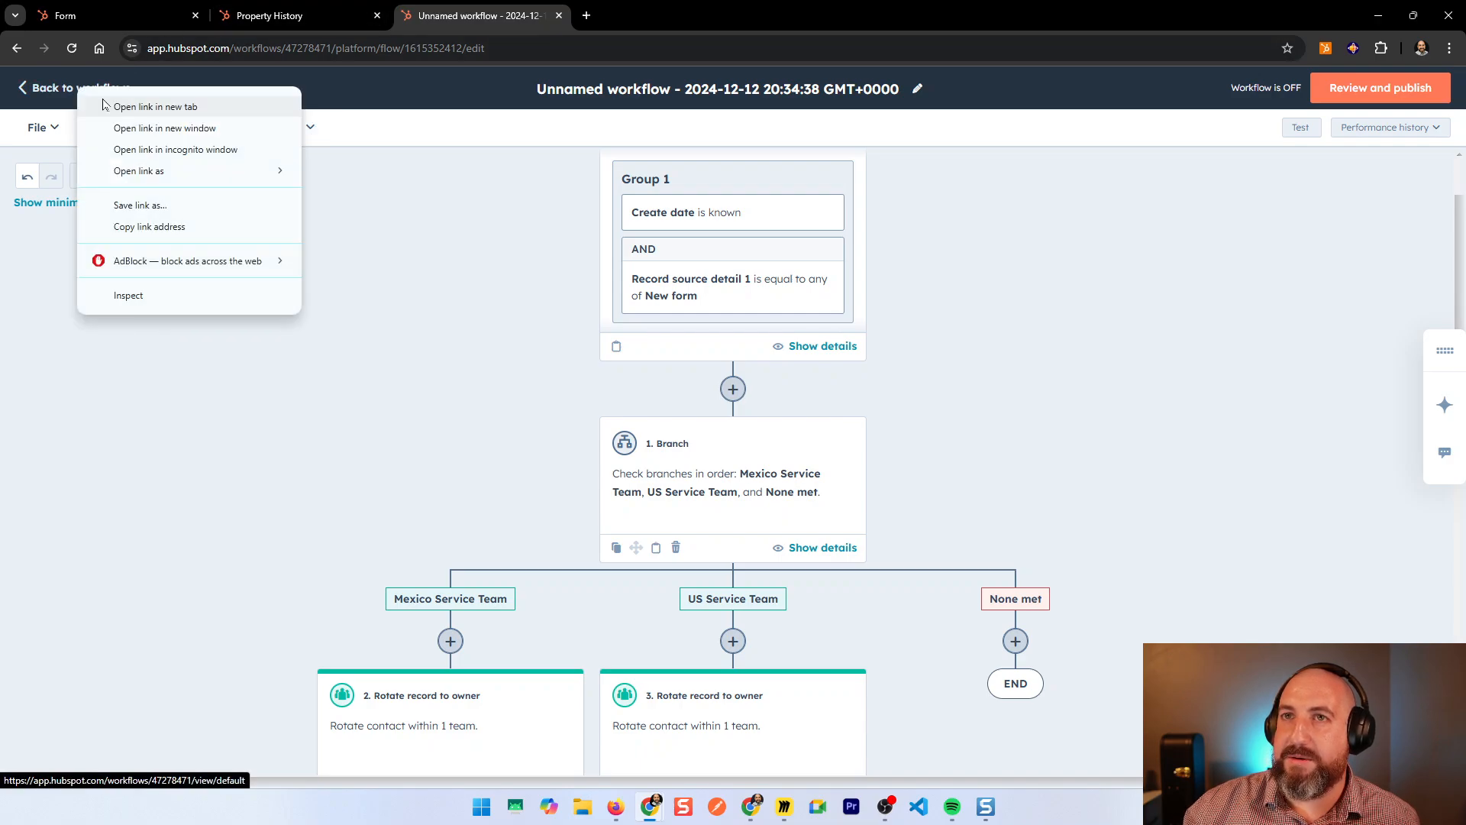
left_click(104, 106)
left_click(618, 15)
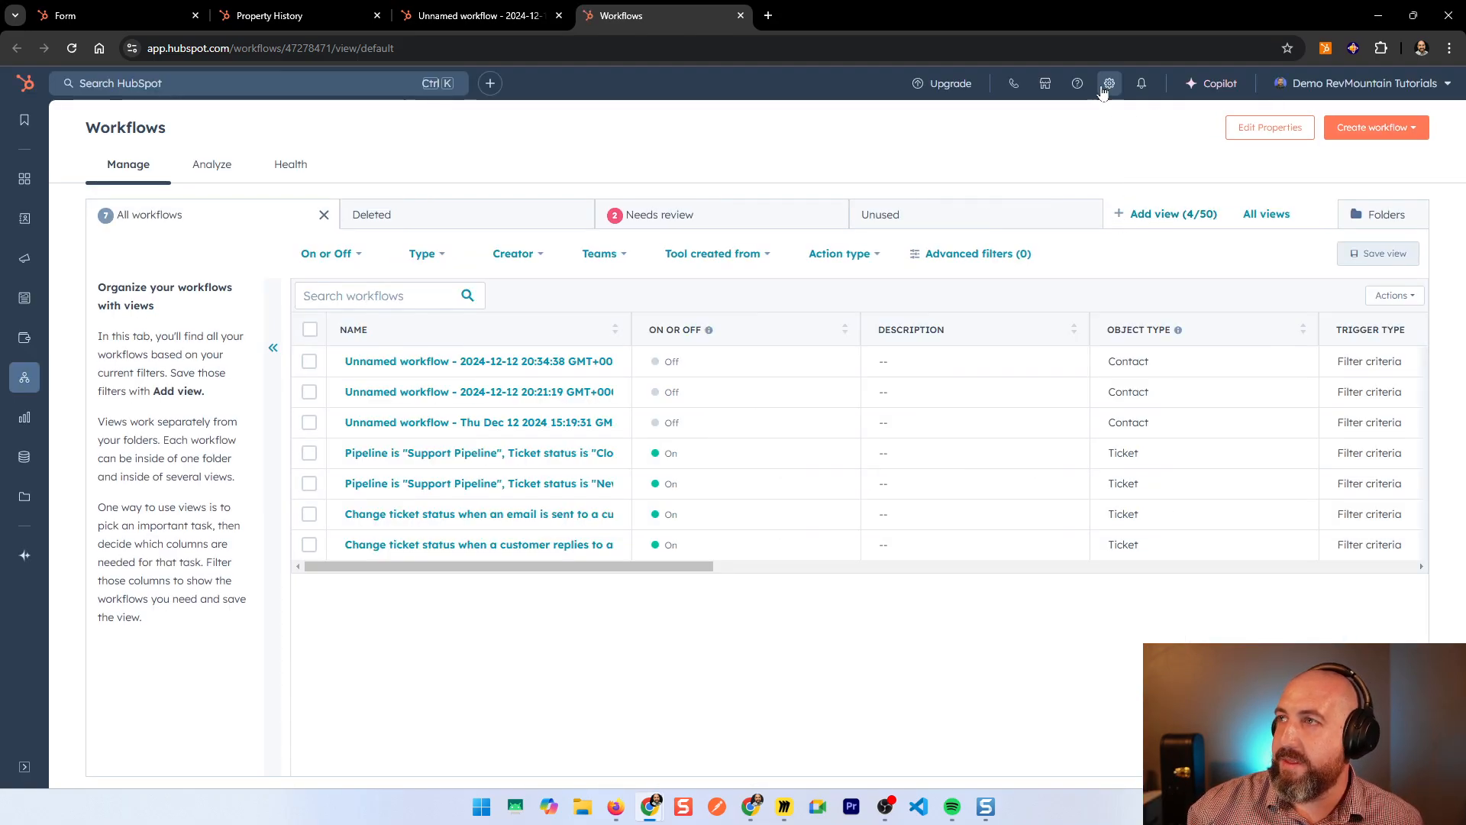
left_click(1109, 85)
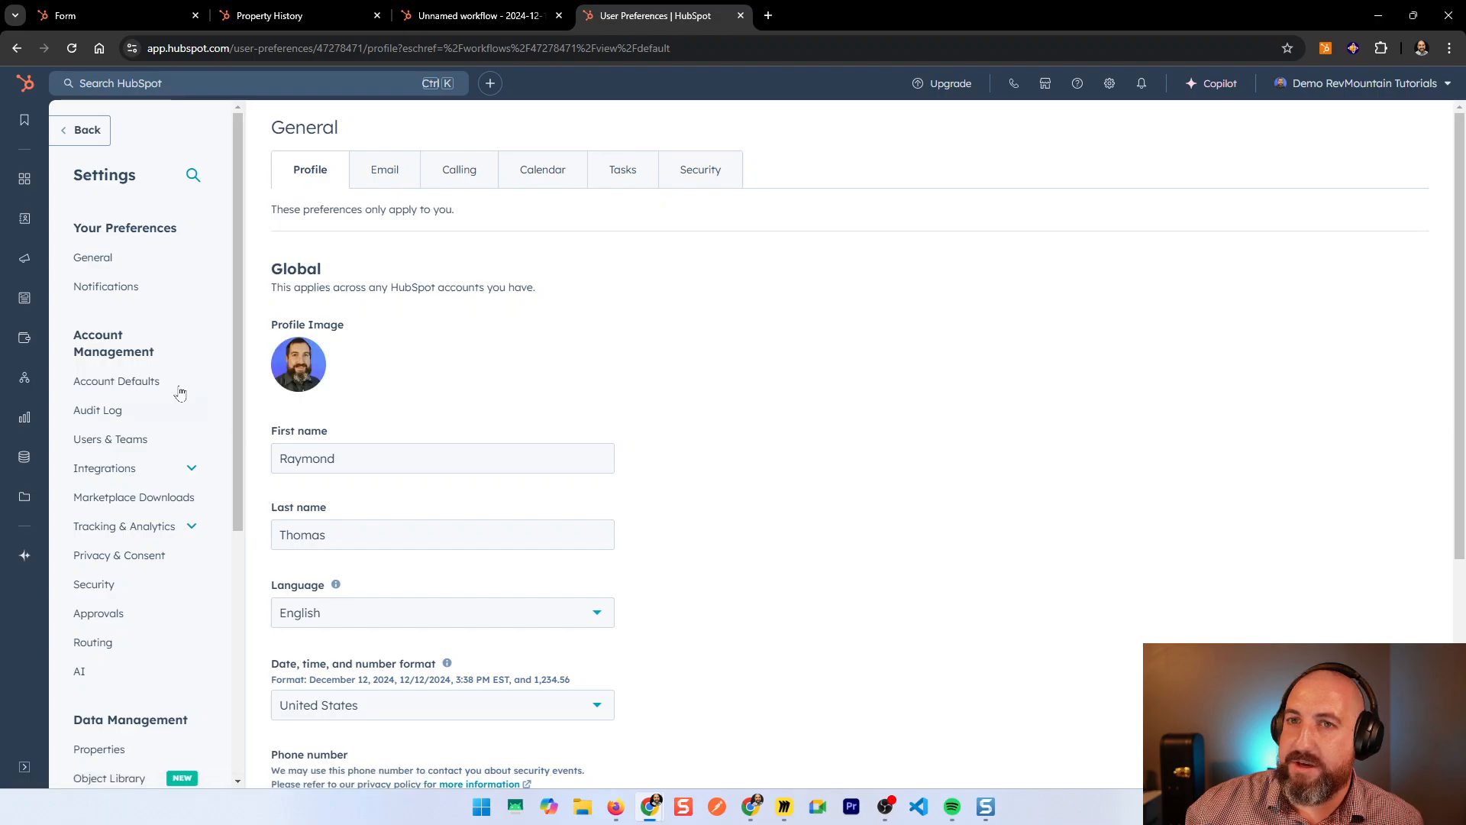
left_click(152, 449)
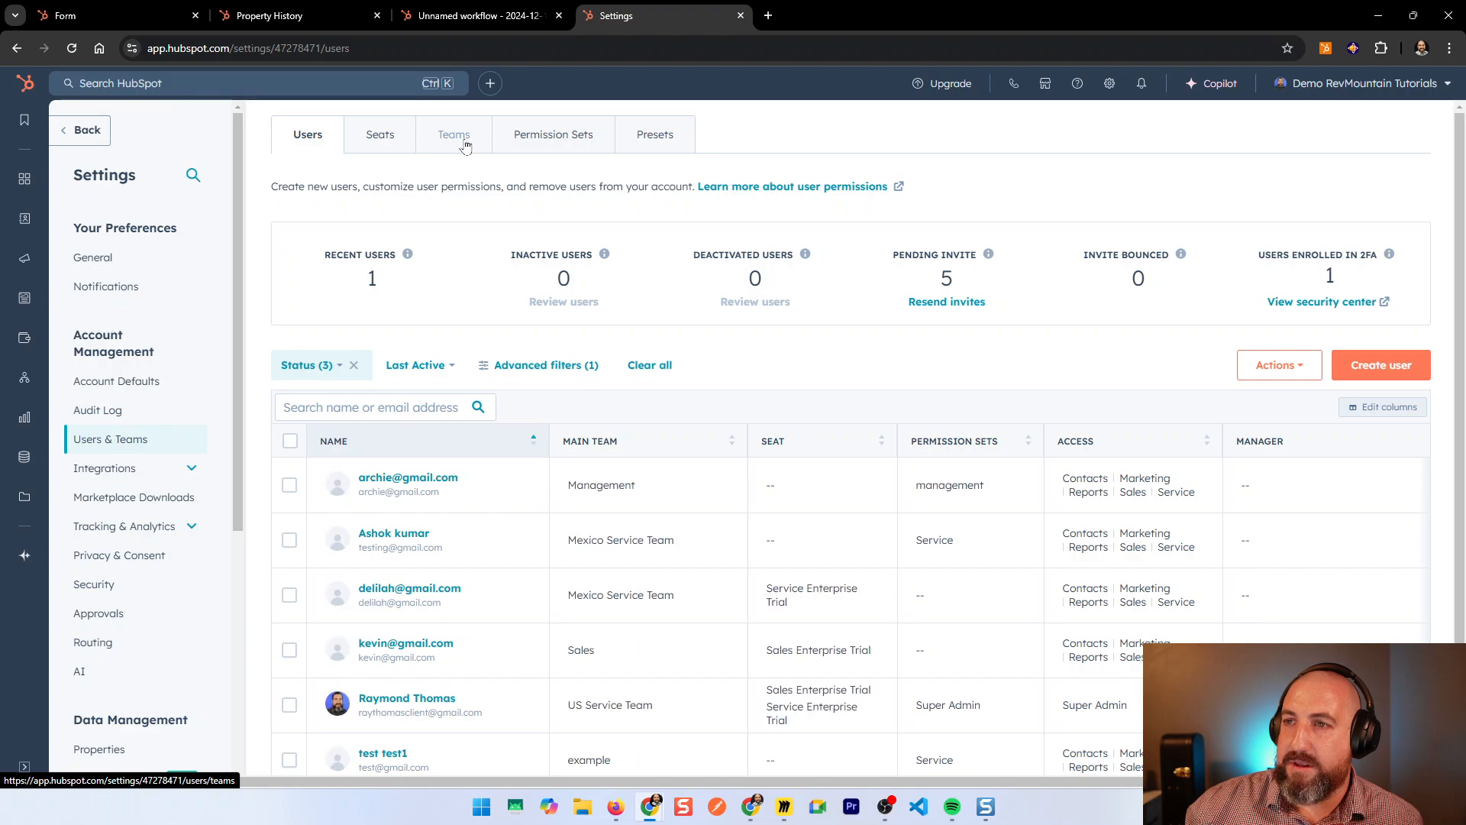
scroll(645, 480, "down", 1)
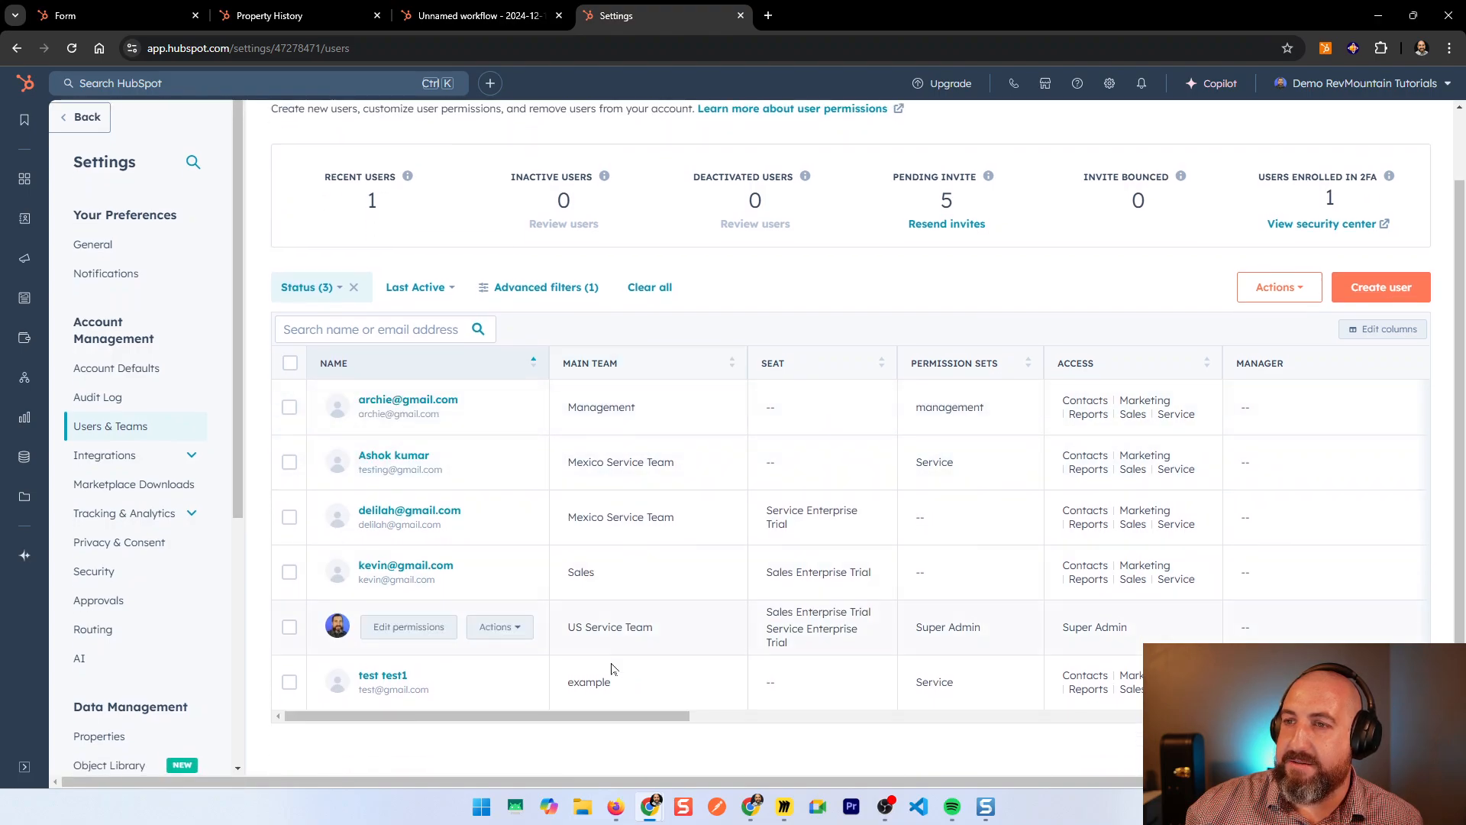
scroll(572, 516, "up", 1)
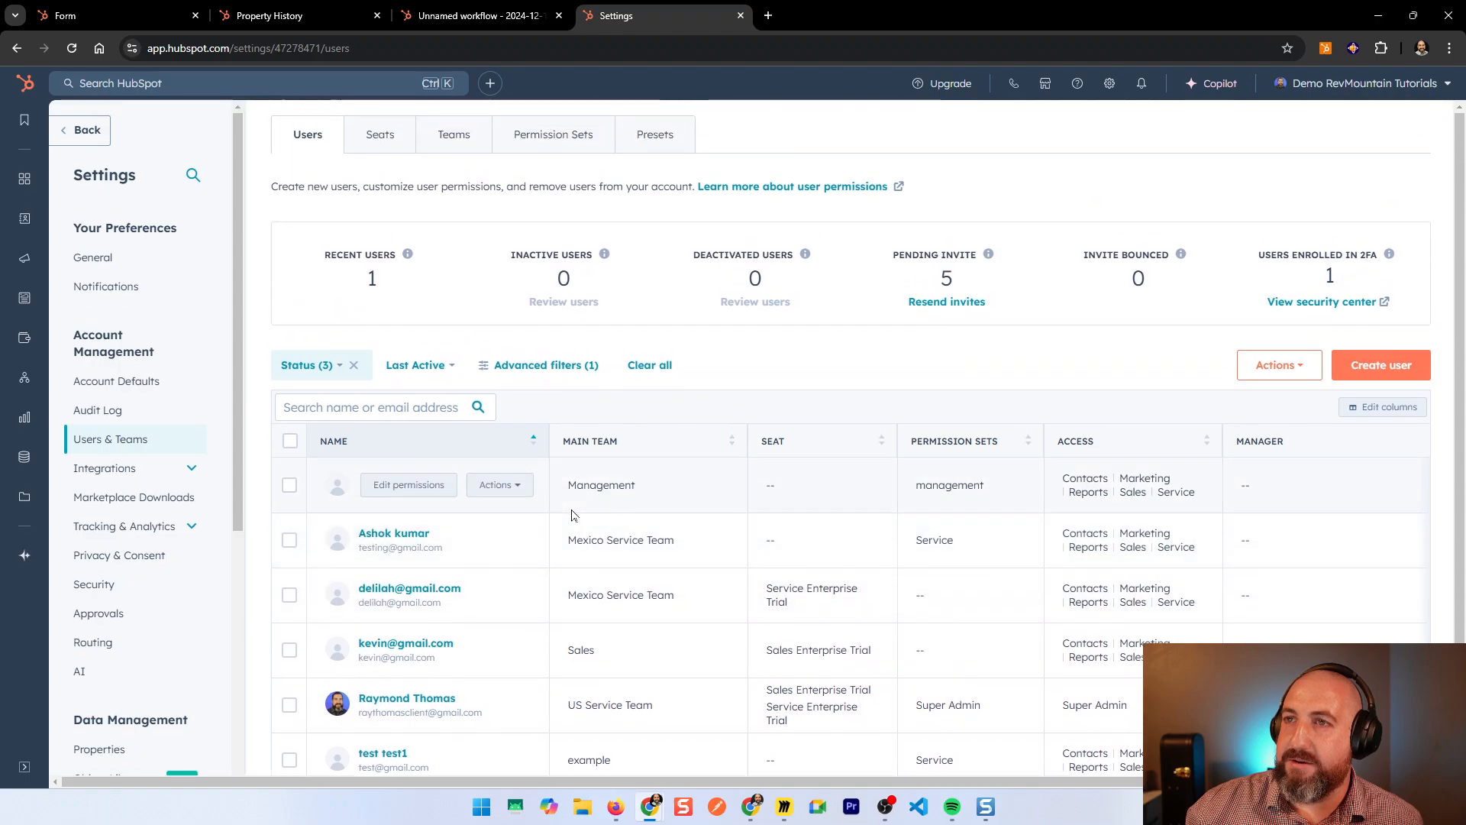
left_click(450, 138)
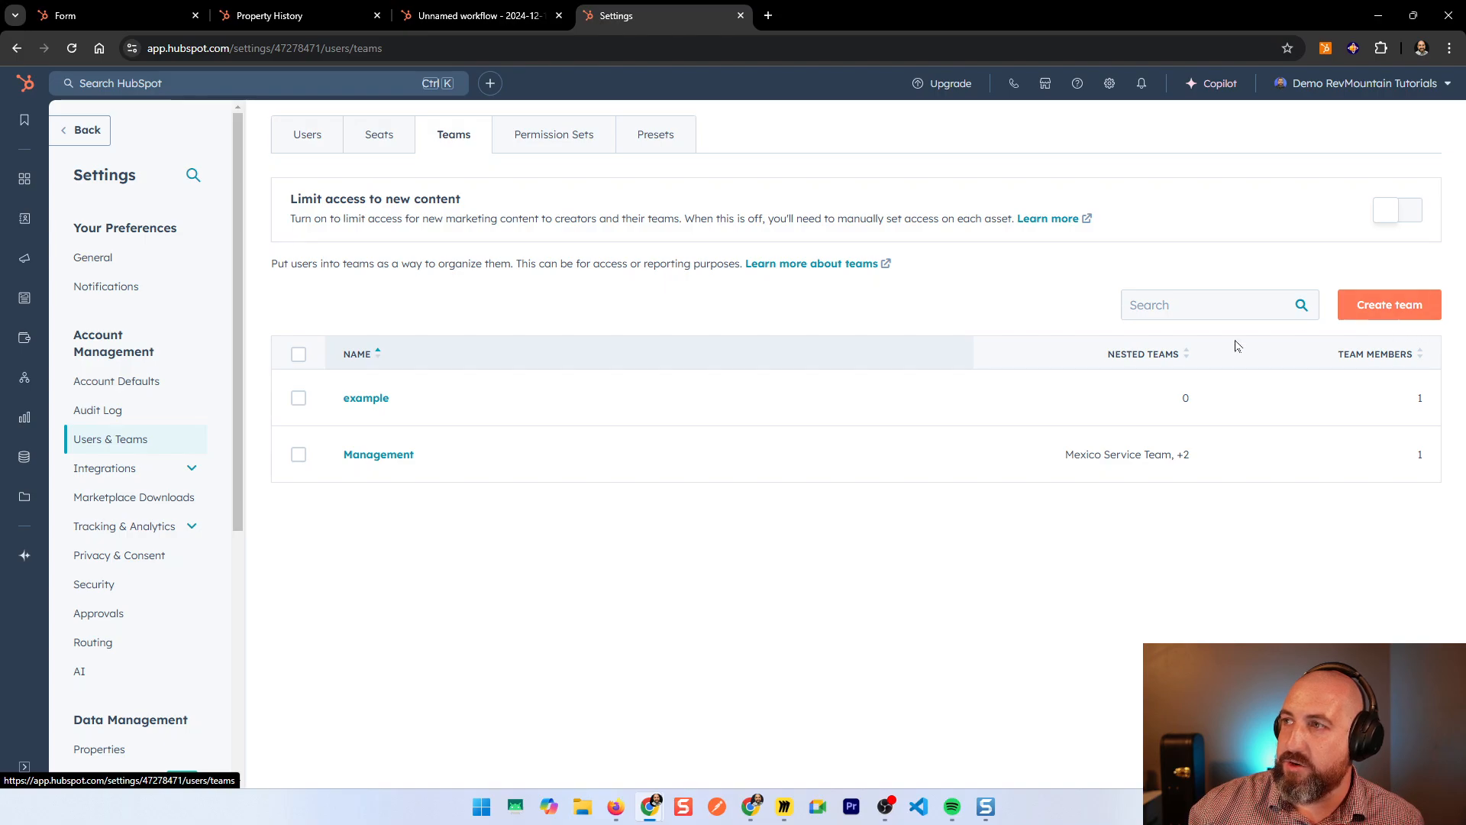
Step: Check Management's nested teams, confirming US Service Team has three members, then return to the workflow
left_click(381, 458)
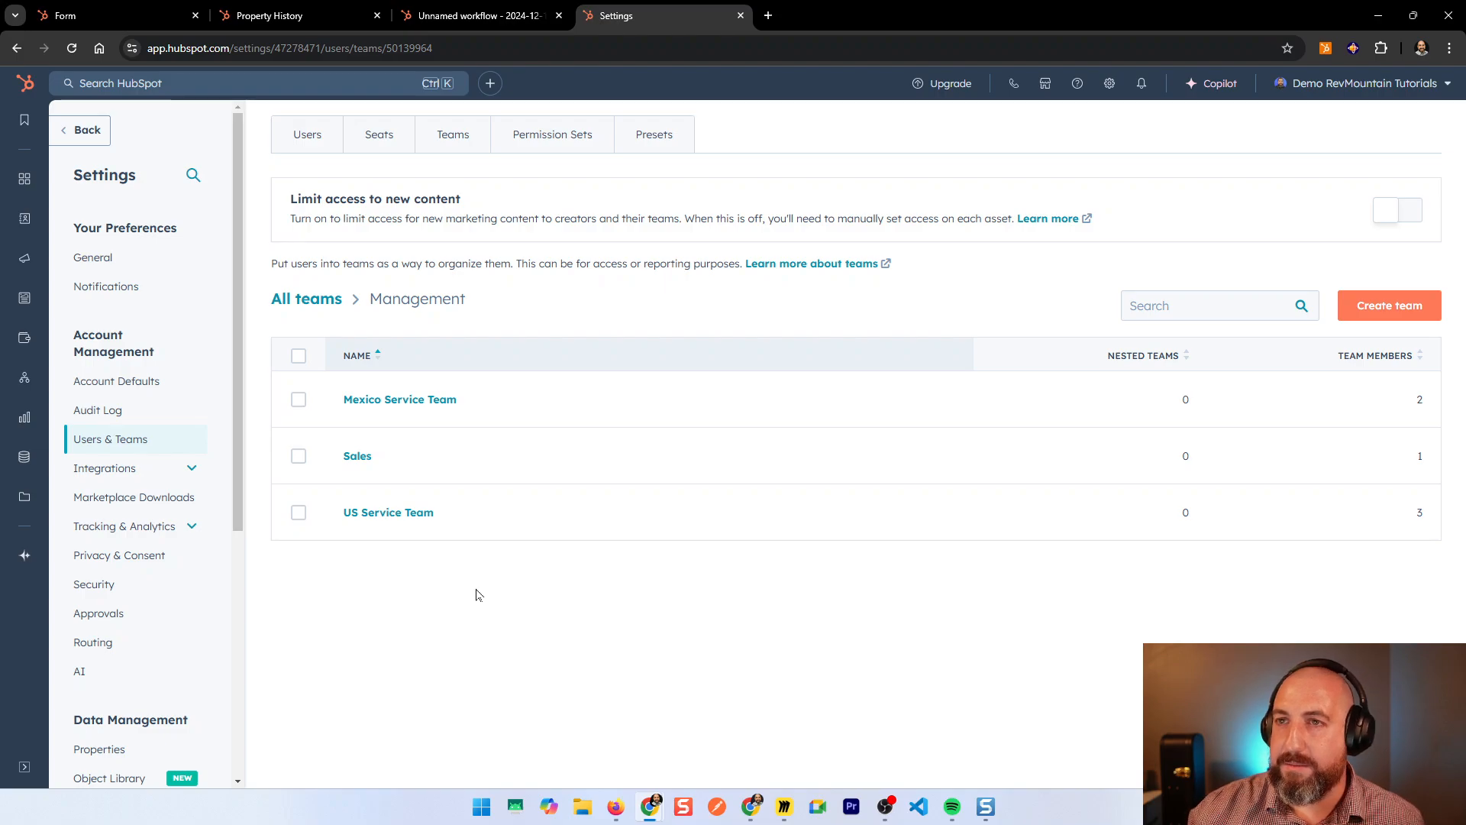
left_click(393, 513)
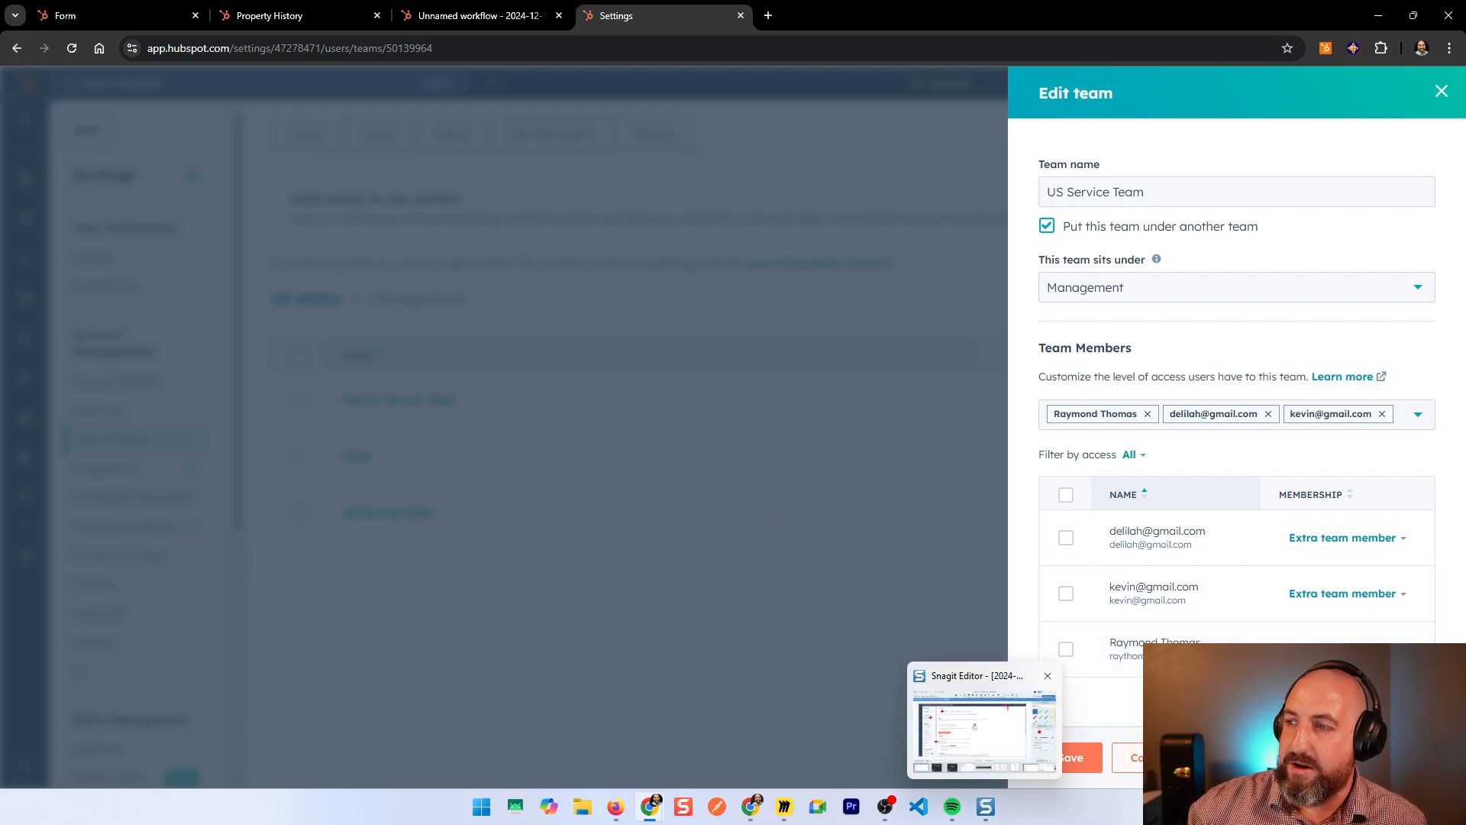
left_click(1144, 758)
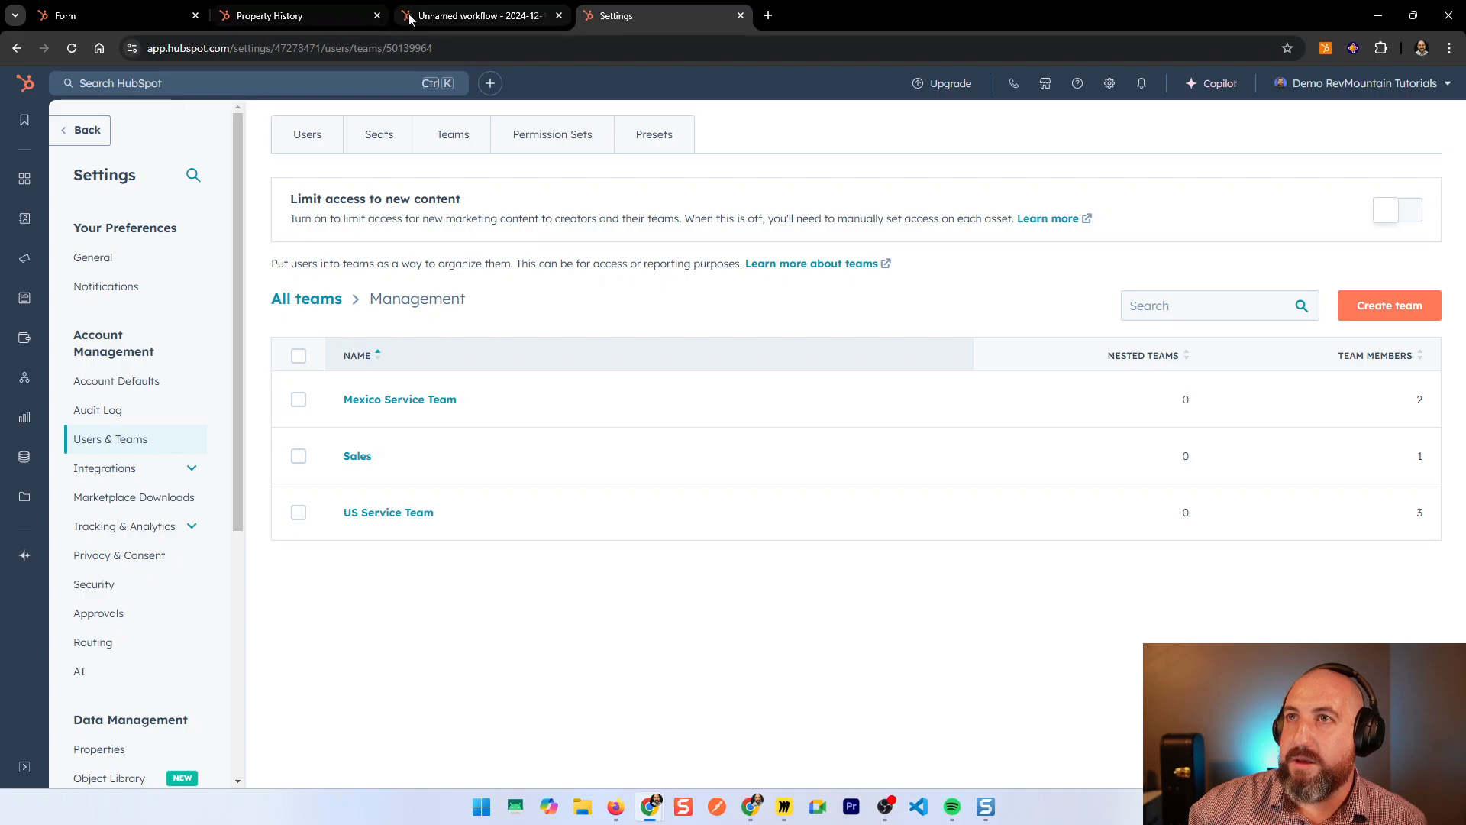
left_click(477, 15)
Step: Rename the workflow to 'Region based contact owner assignment'
left_click(291, 15)
left_click(477, 15)
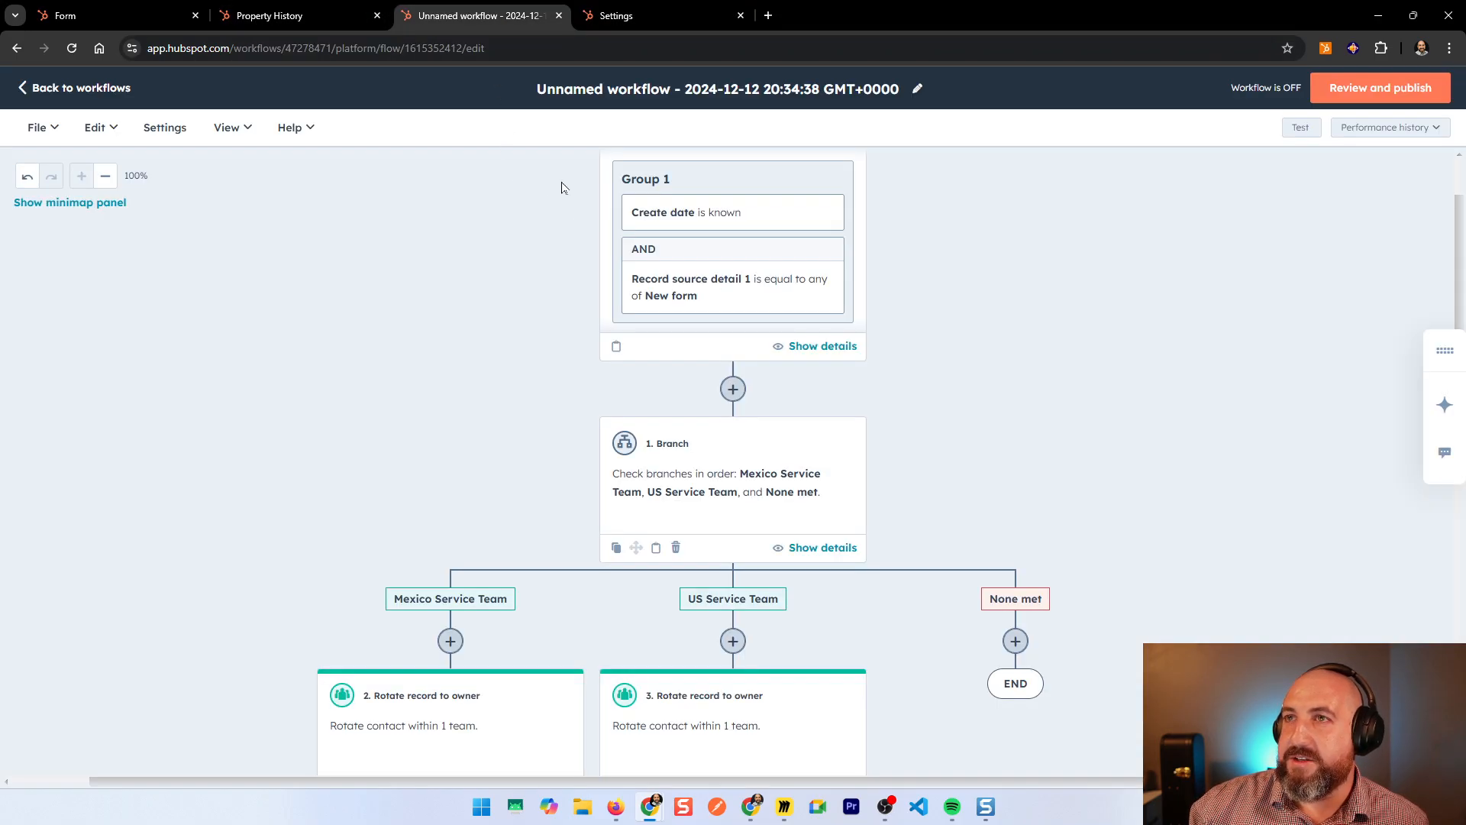
left_click(588, 98)
double_click(718, 225)
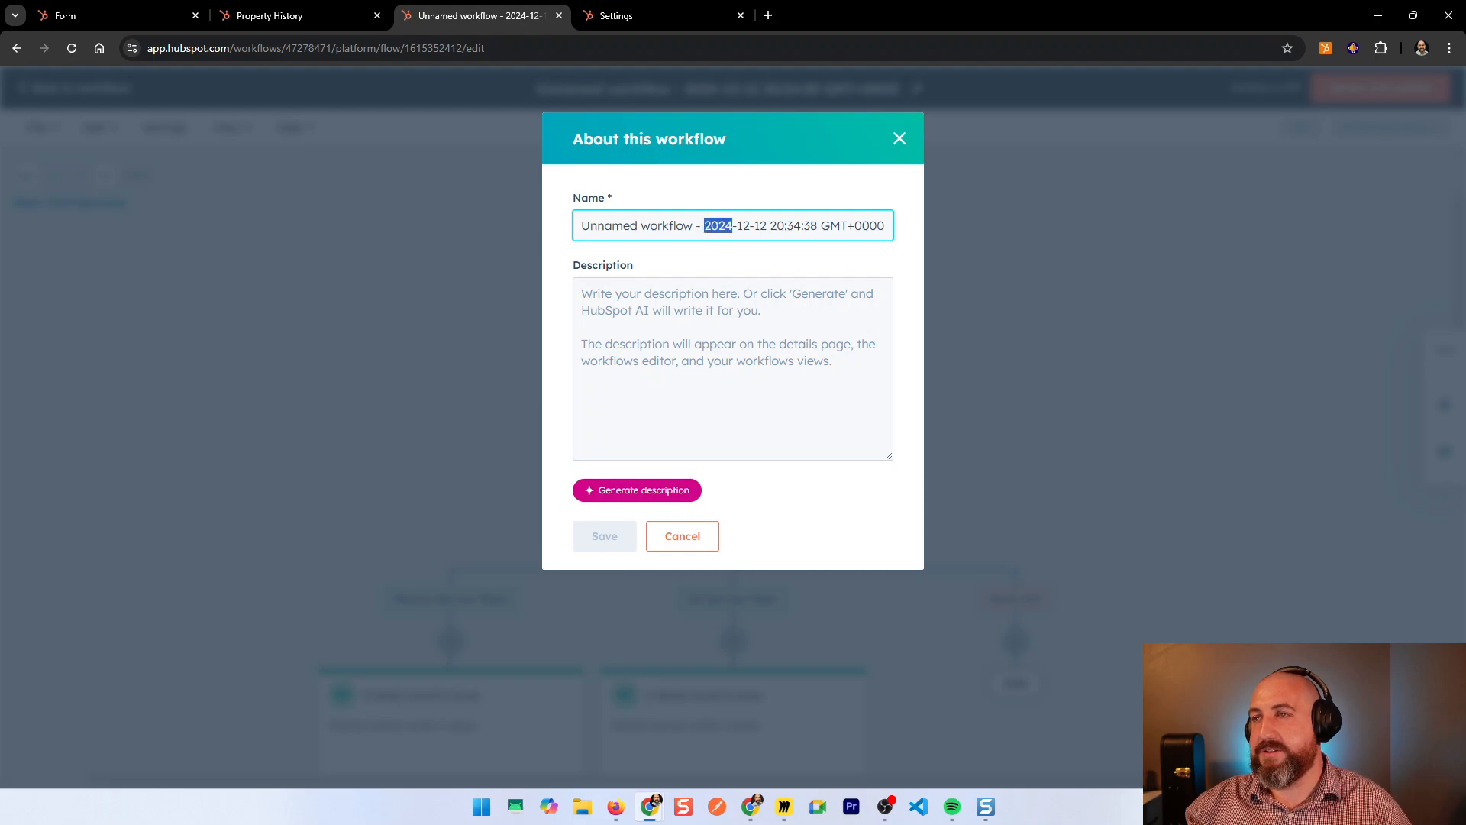
left_click(716, 225)
key("ctrl+a")
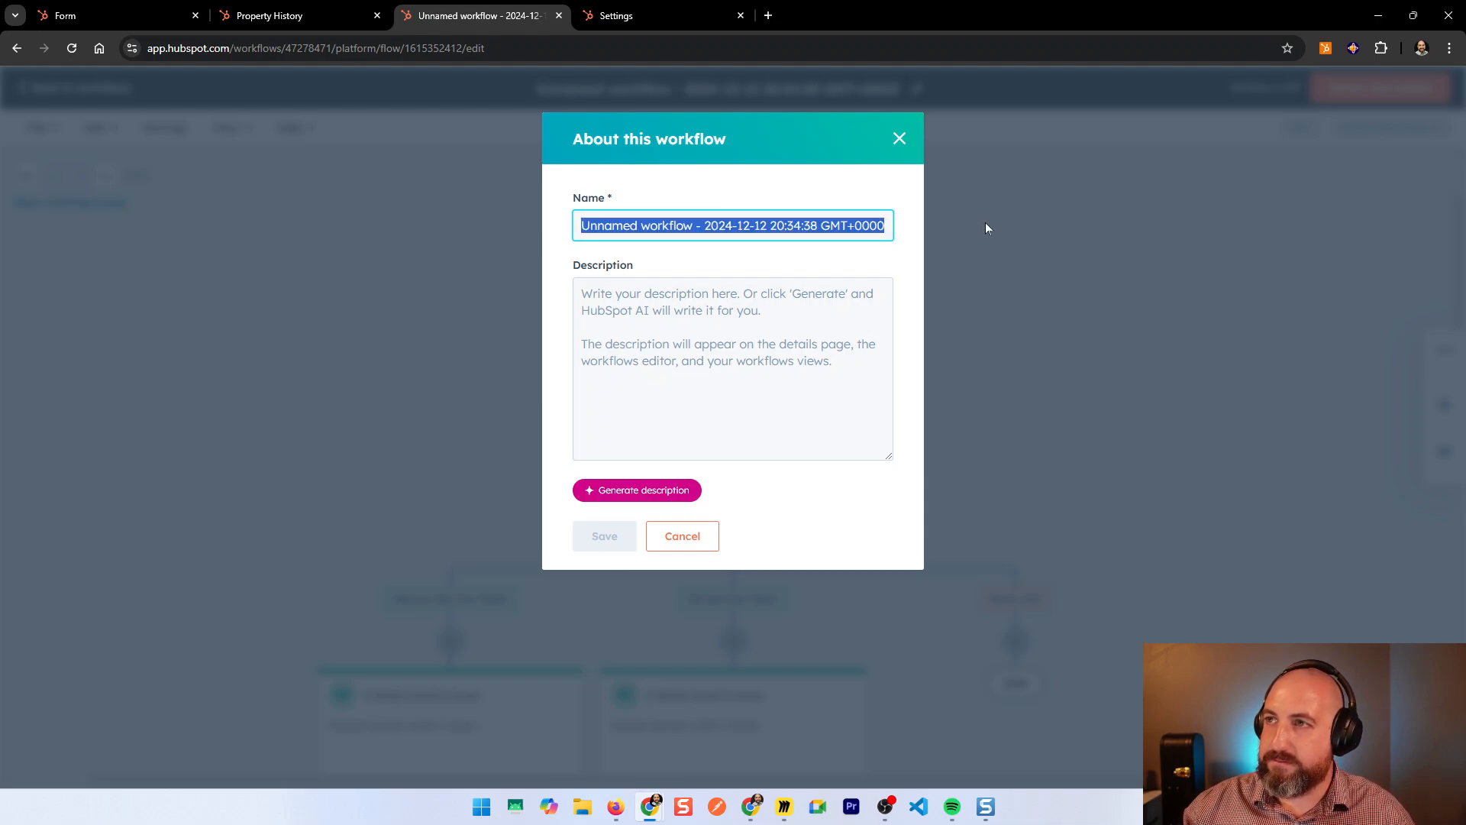
type("As")
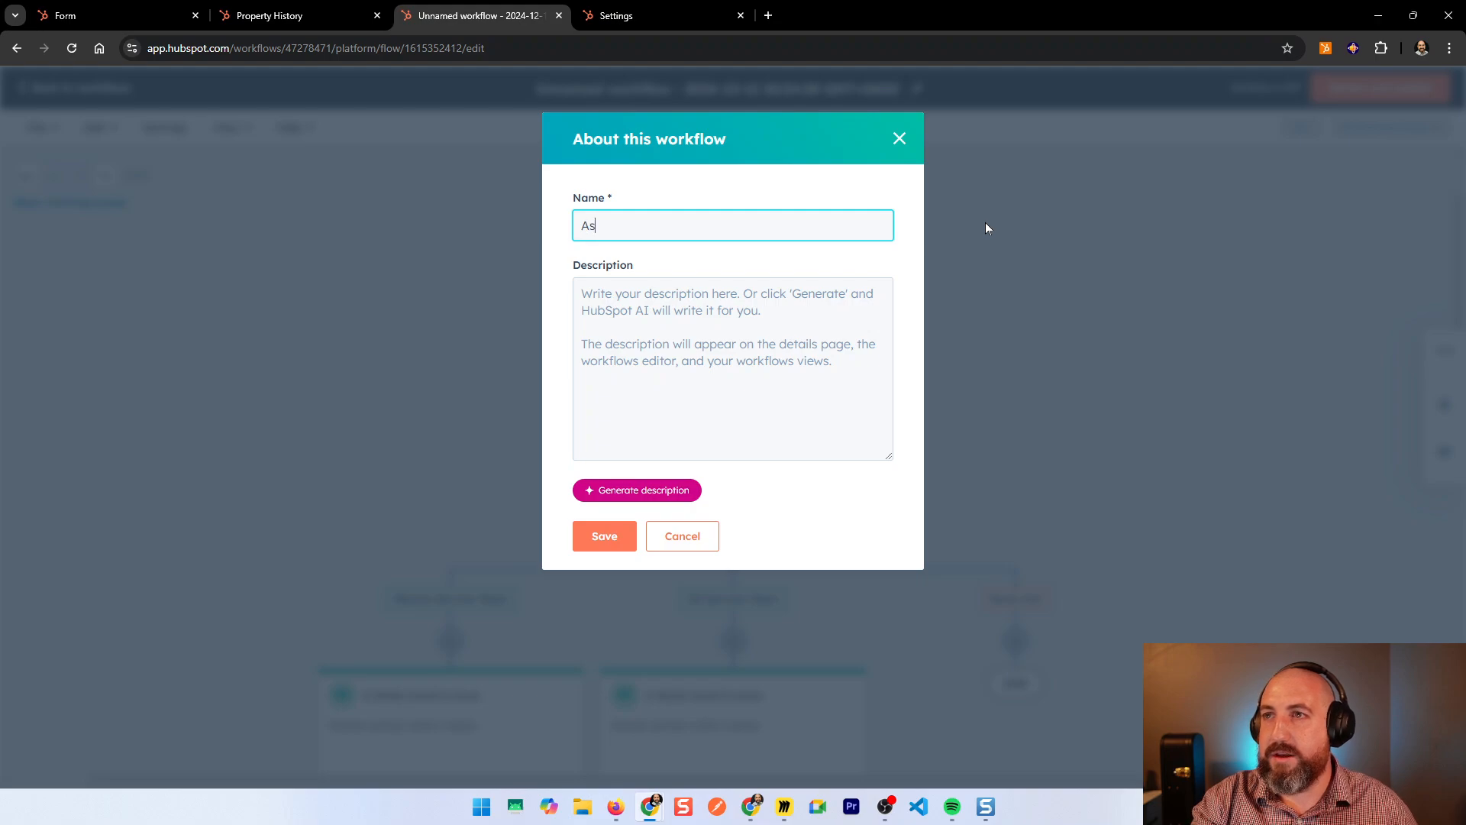
key("BackSpace")
key("BackSpace")
type("Reg")
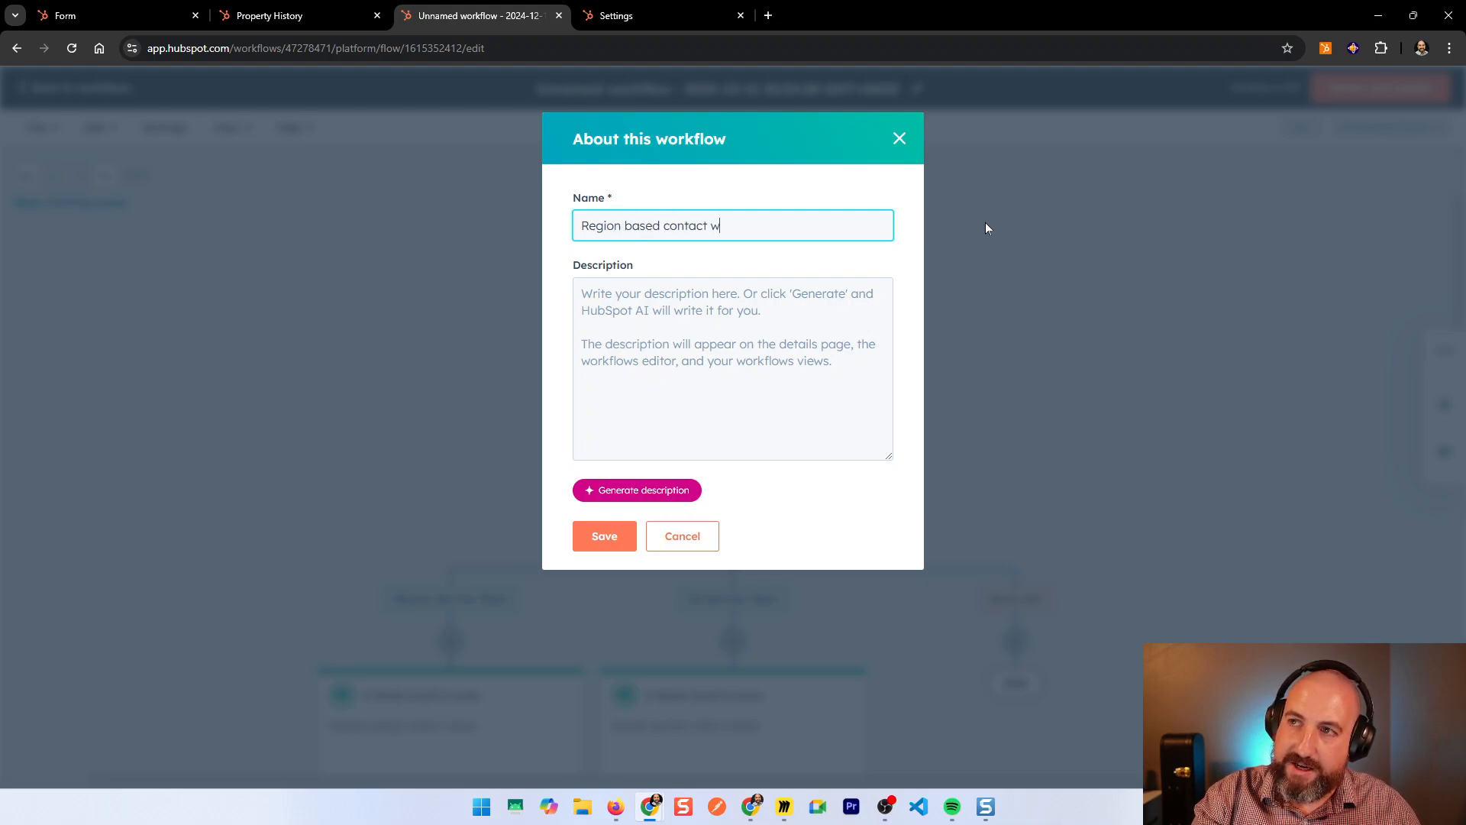
type("ion based contact owner assignment")
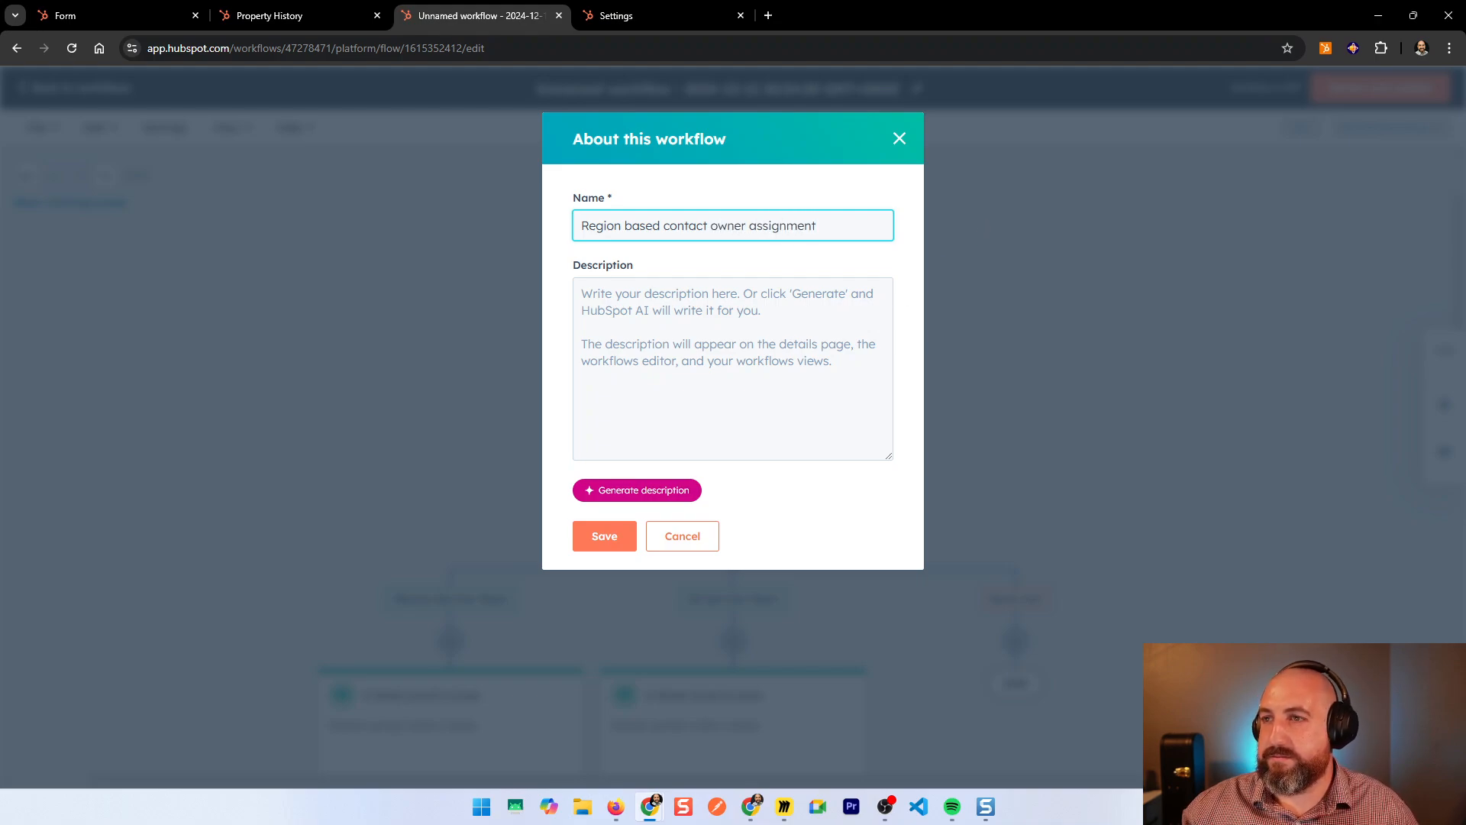
Step: Add an AI-generated description of the Mexico/US team routing and save the workflow details
key("Tab")
left_click(660, 493)
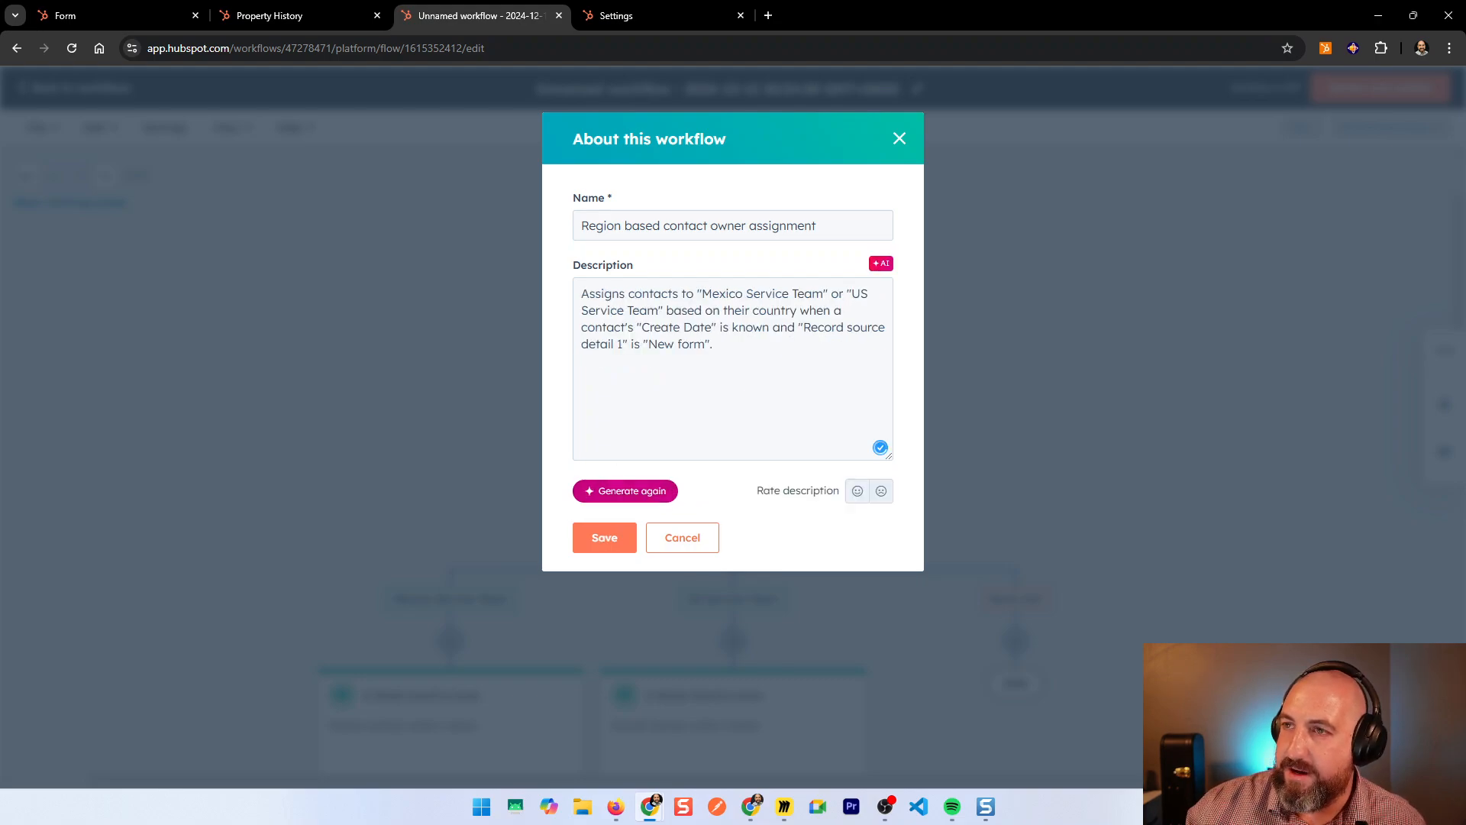
left_click_drag(712, 344, 612, 294)
left_click(604, 538)
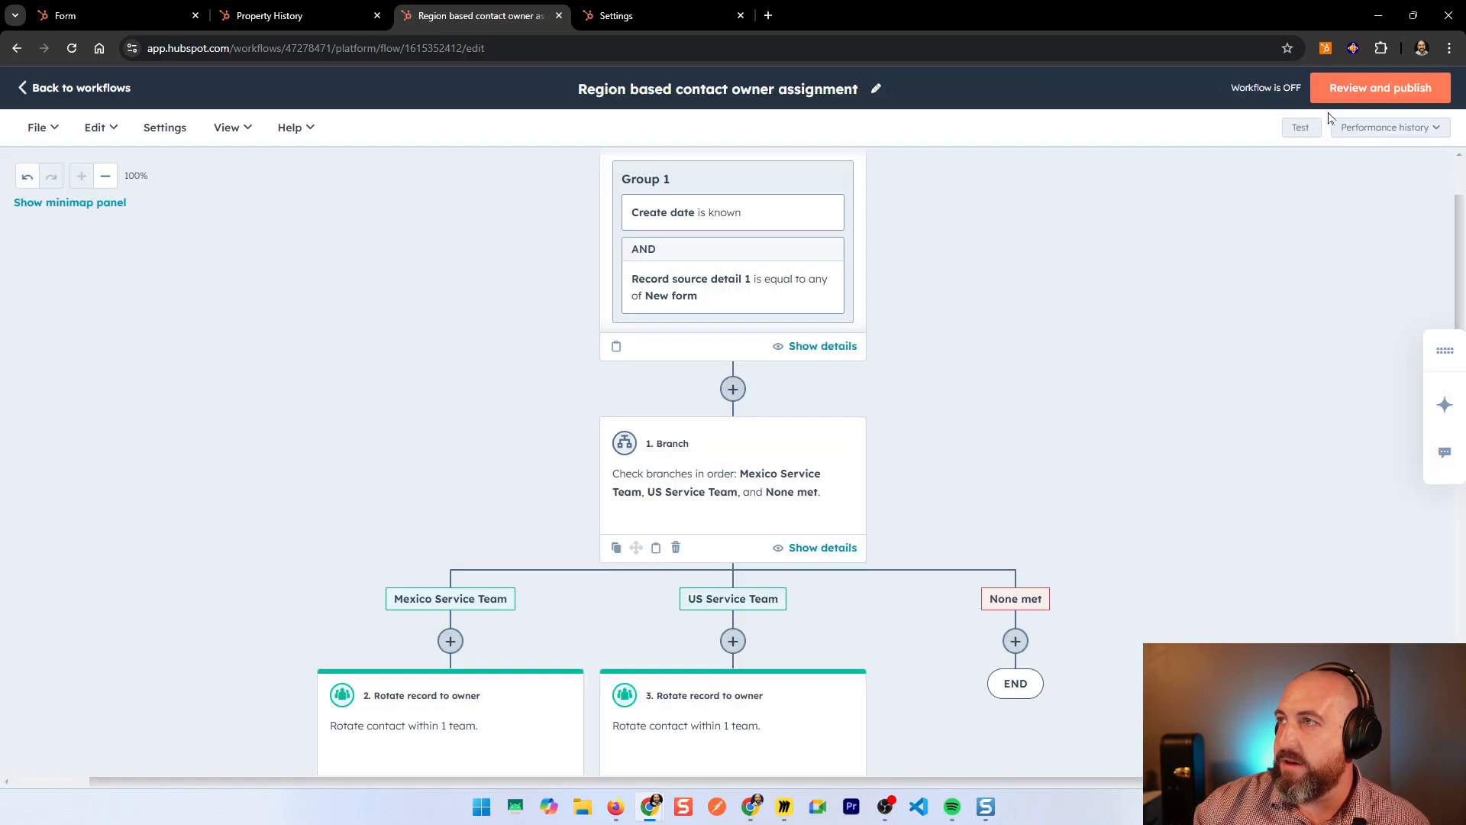
Step: Publish the workflow, enrolling only contacts who qualify after it turns on
left_click(1367, 91)
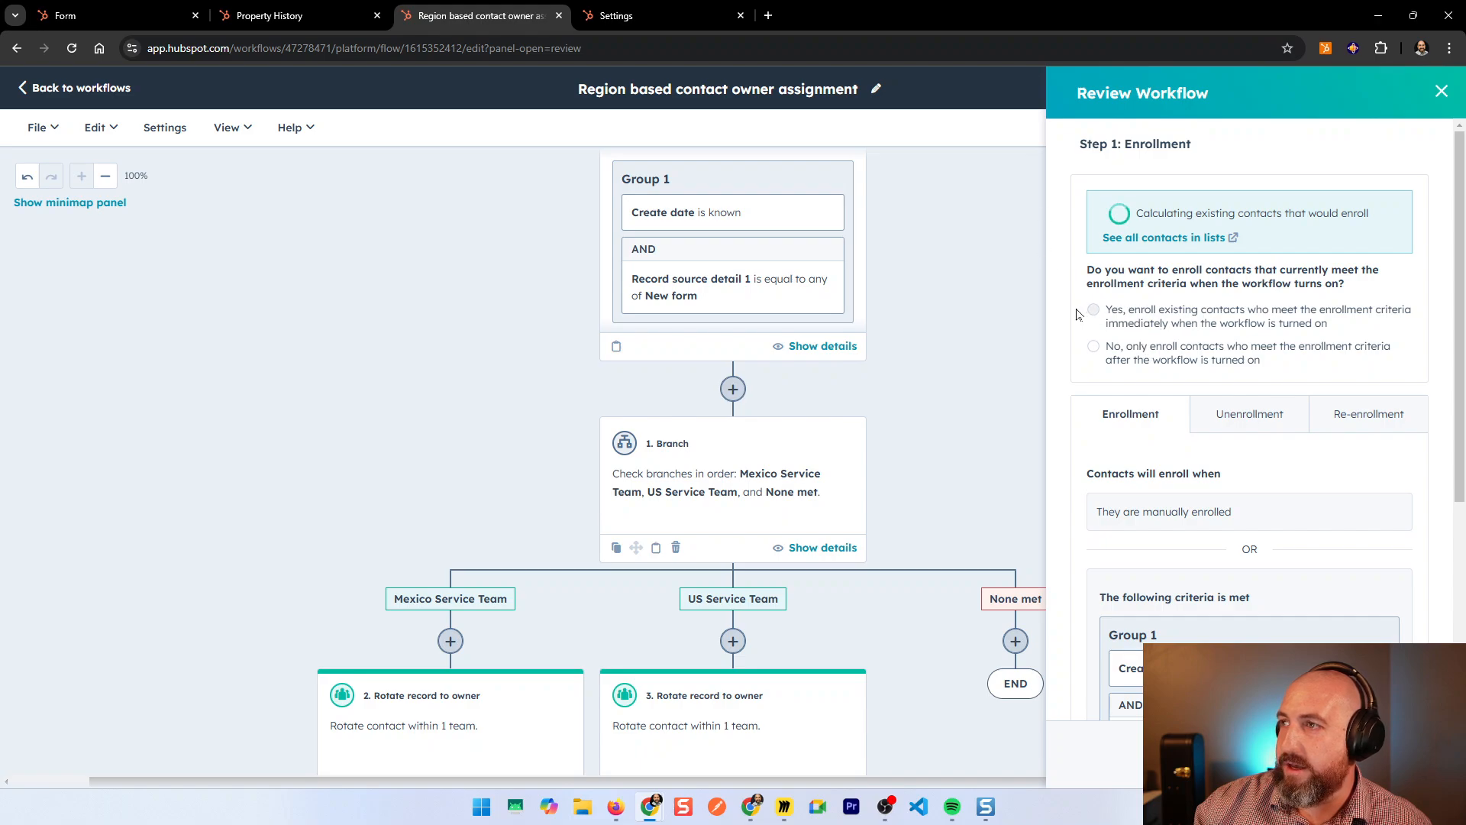
left_click(1162, 353)
scroll(1269, 565, "down", 2)
left_click(1404, 754)
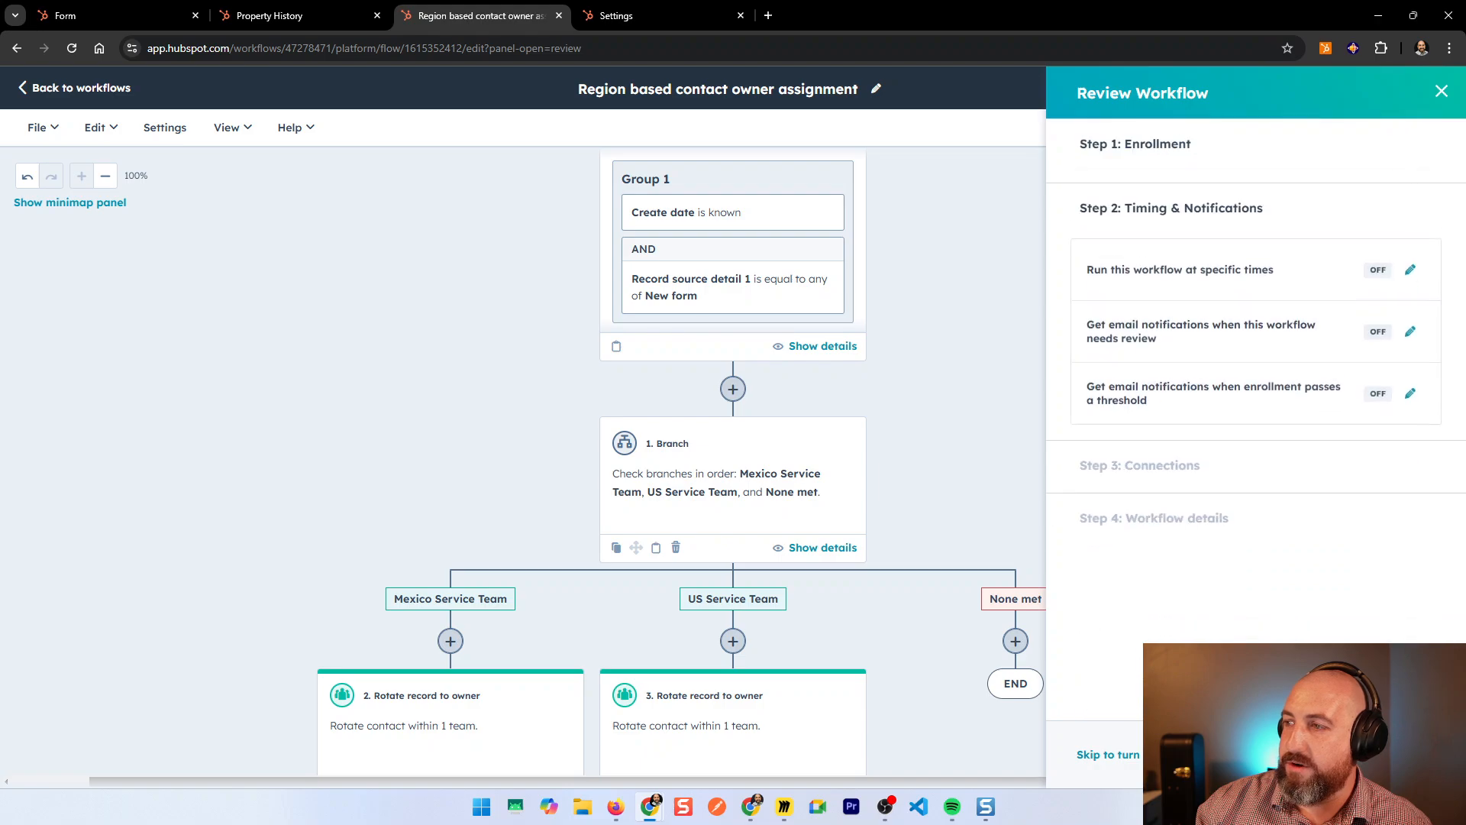
left_click(1404, 754)
left_click(1403, 755)
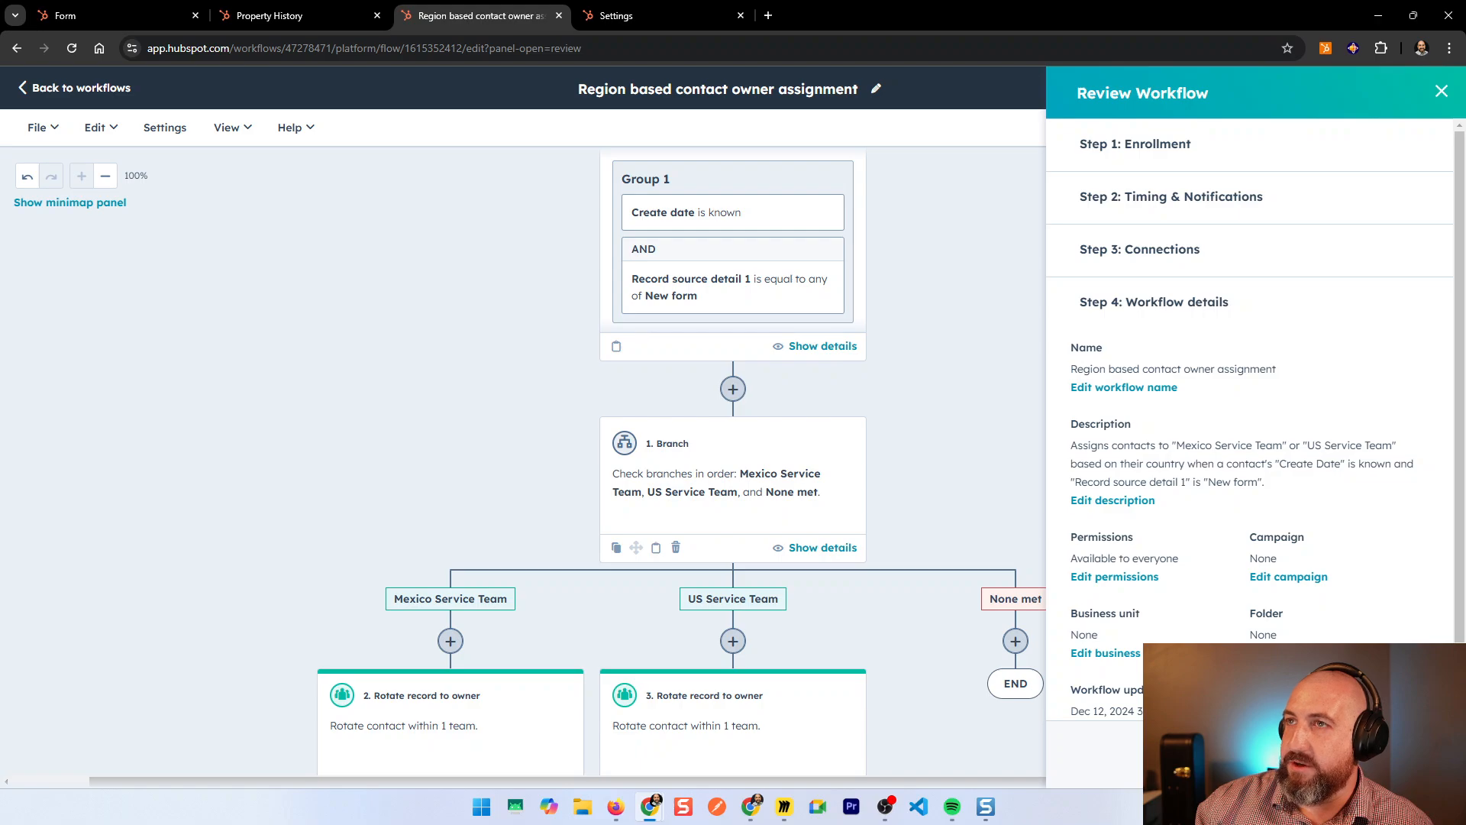
left_click(1404, 754)
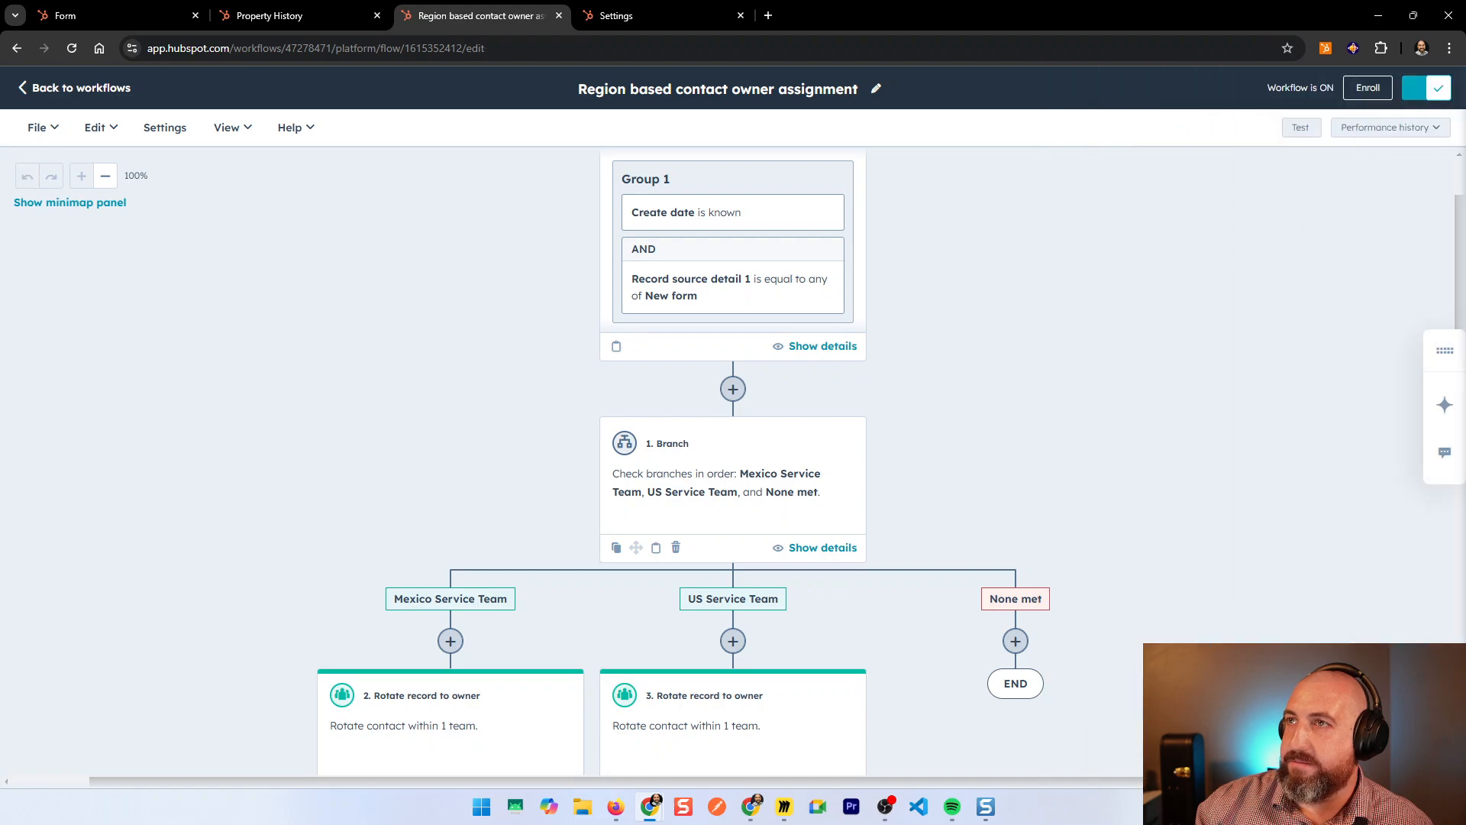
left_click(153, 8)
Step: Resubmit the Mexico form with email test number 456 and a different first name
left_click(72, 48)
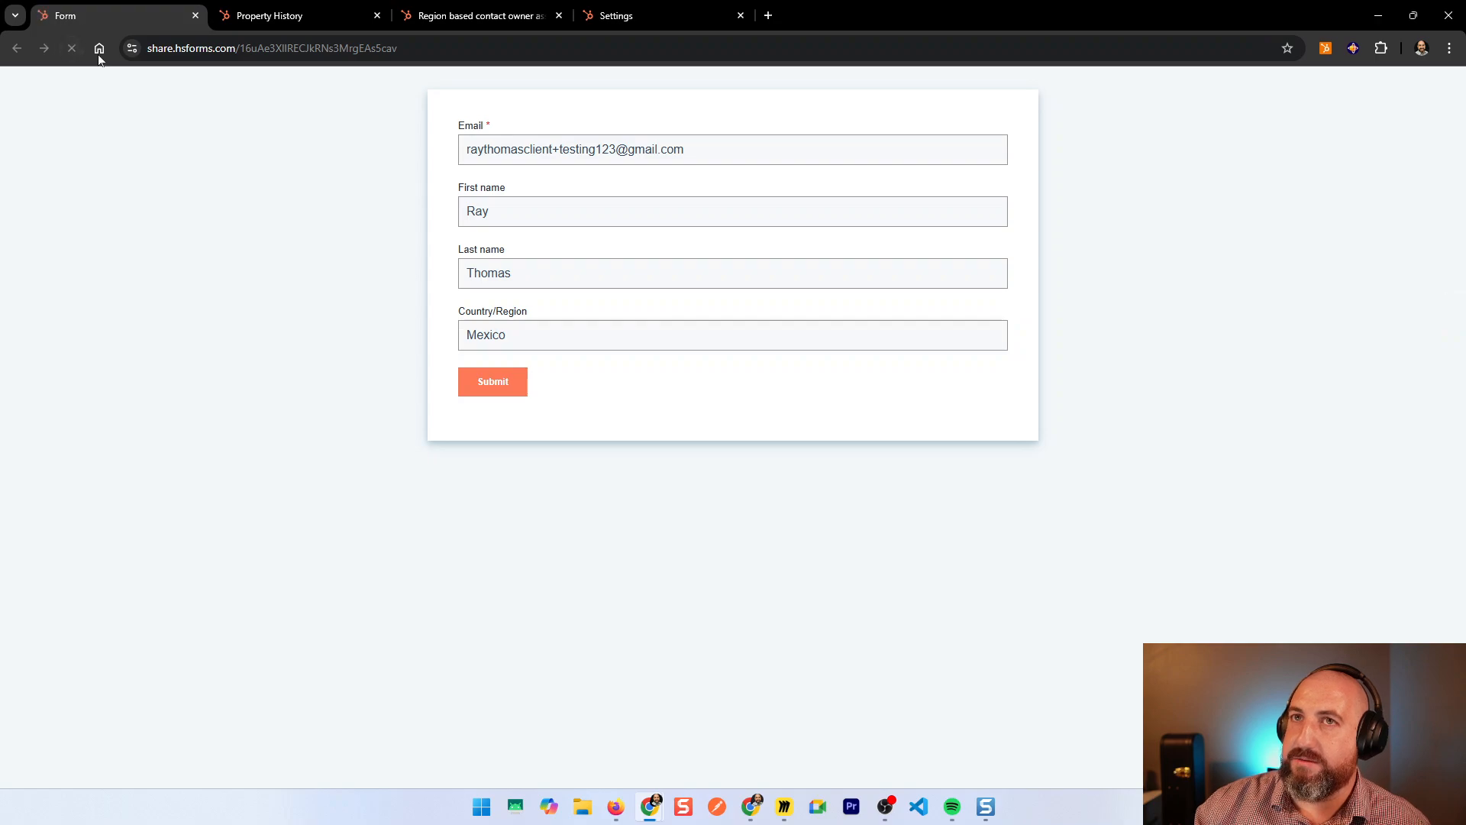
left_click(601, 149)
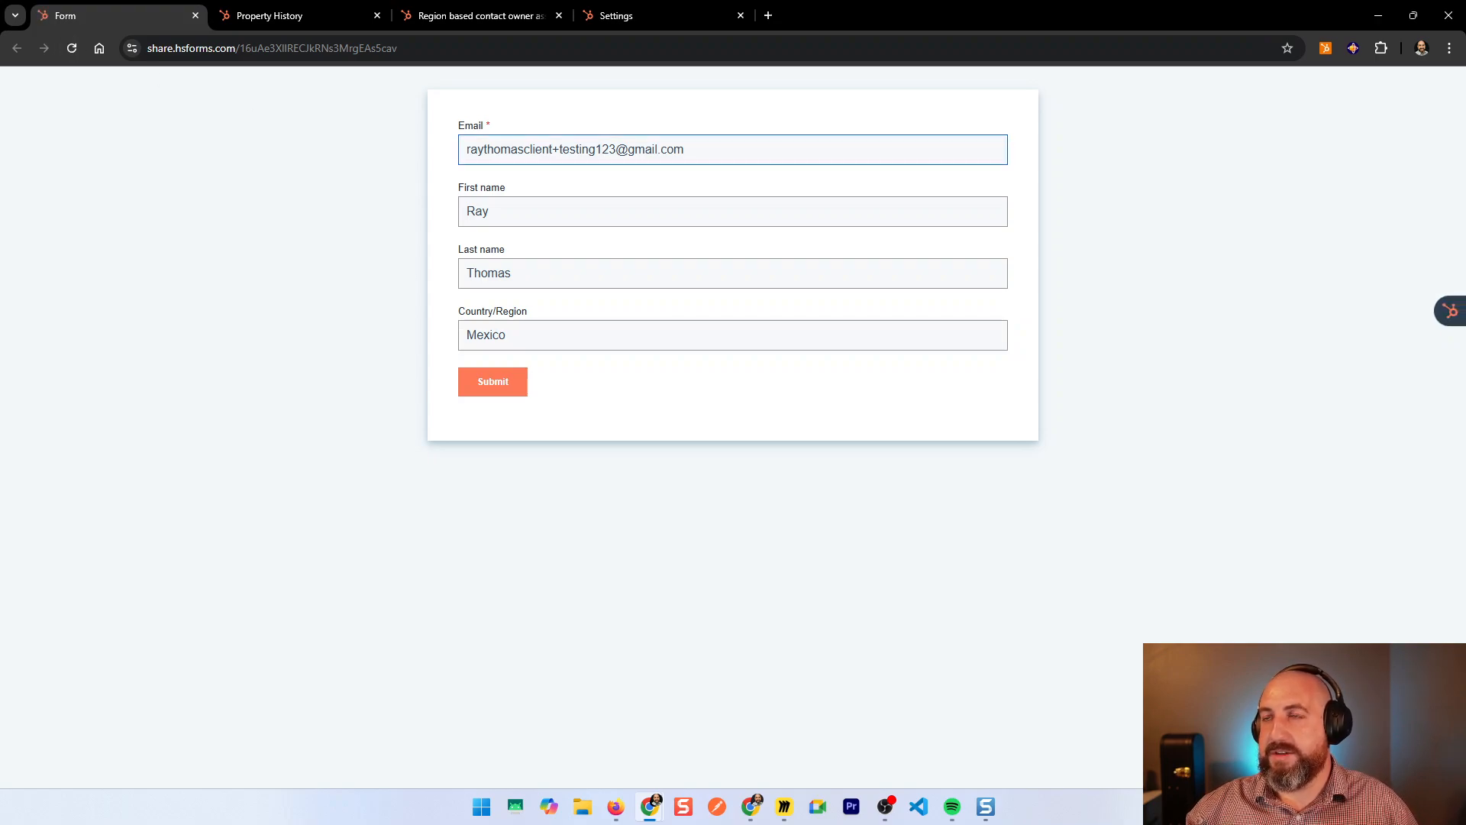
key("BackSpace")
key("BackSpace")
key("BackSpace")
type("456")
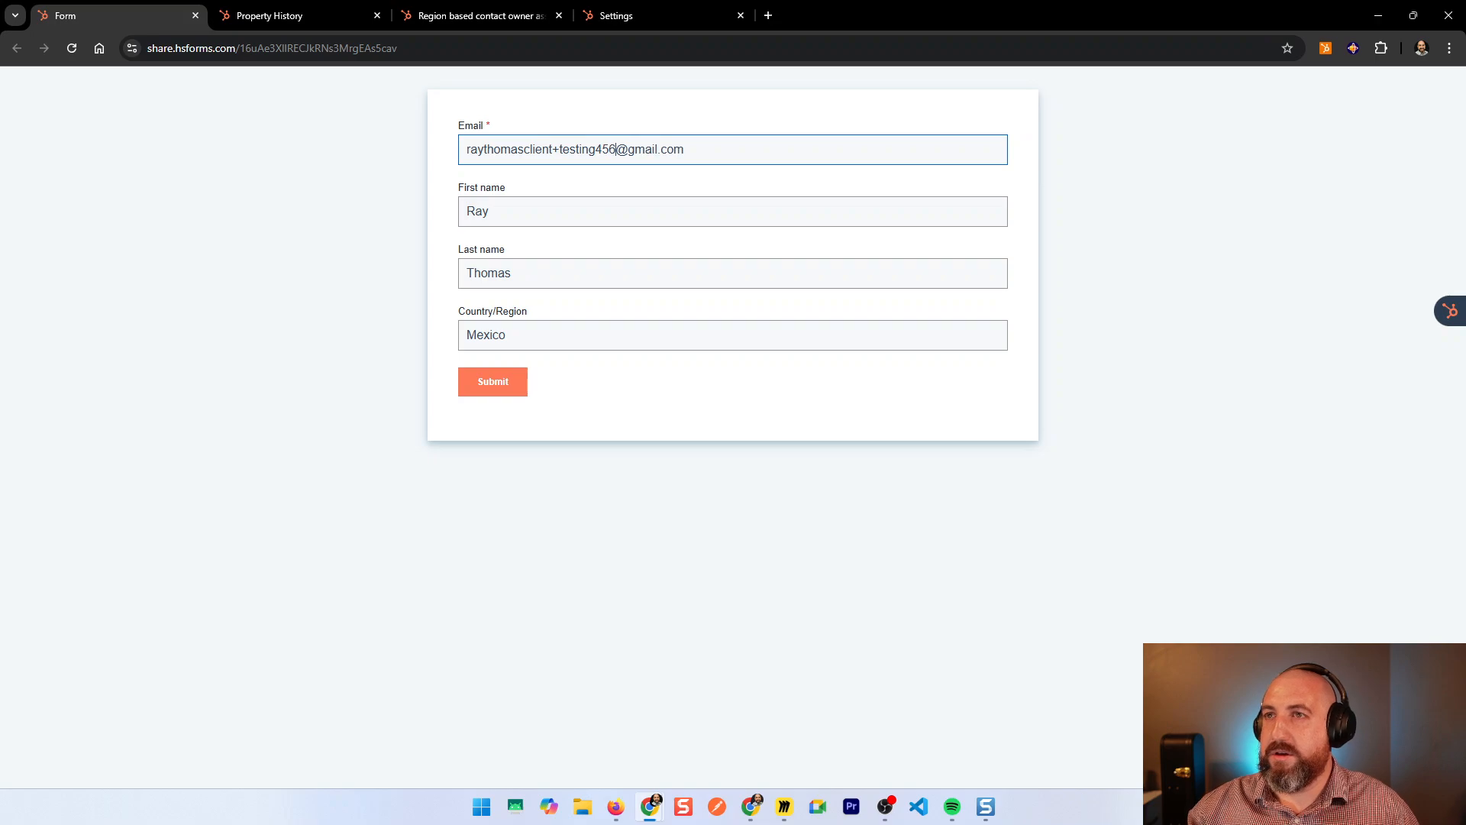
left_click(489, 212)
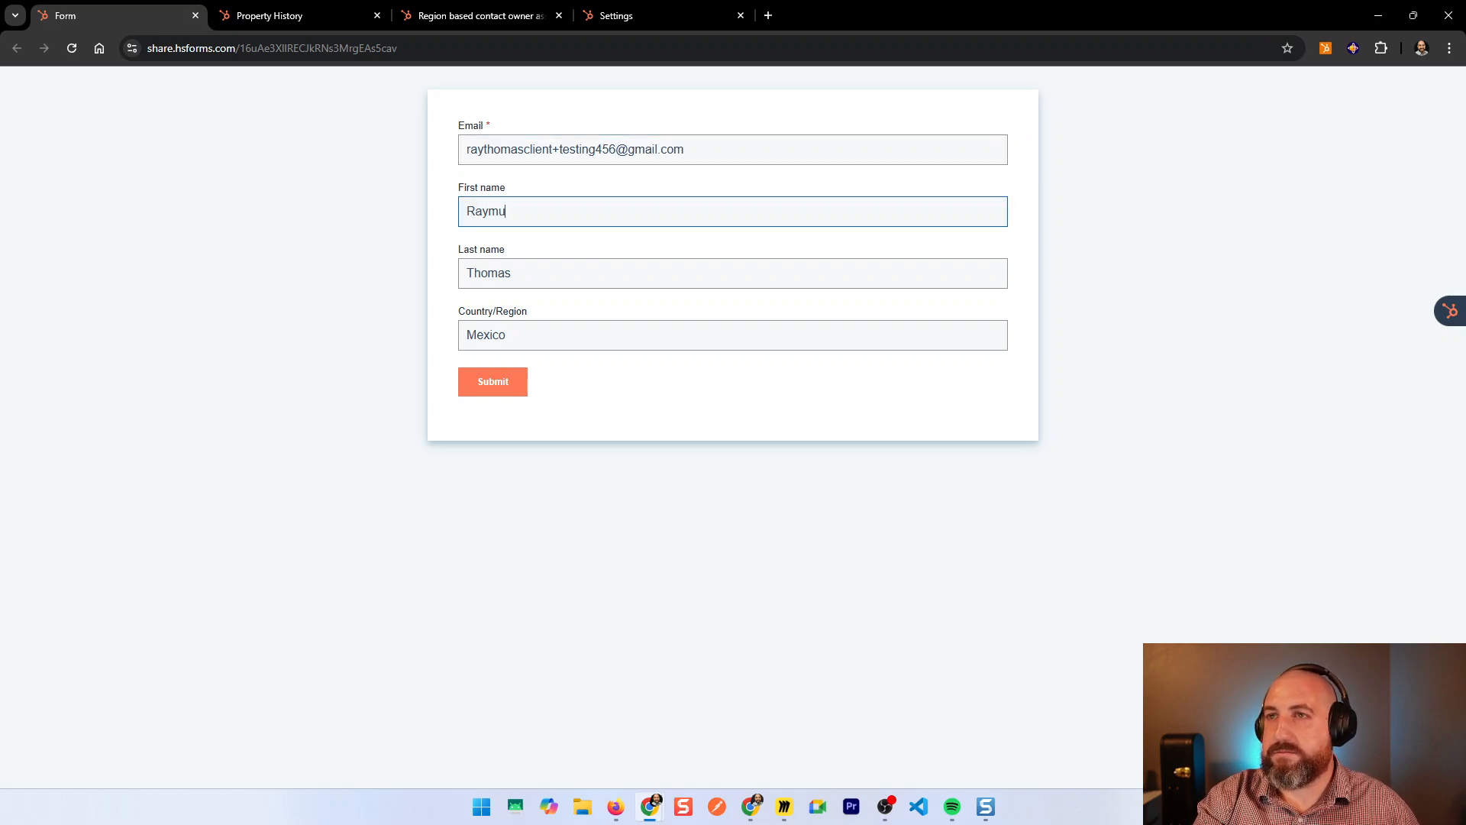
left_click(504, 395)
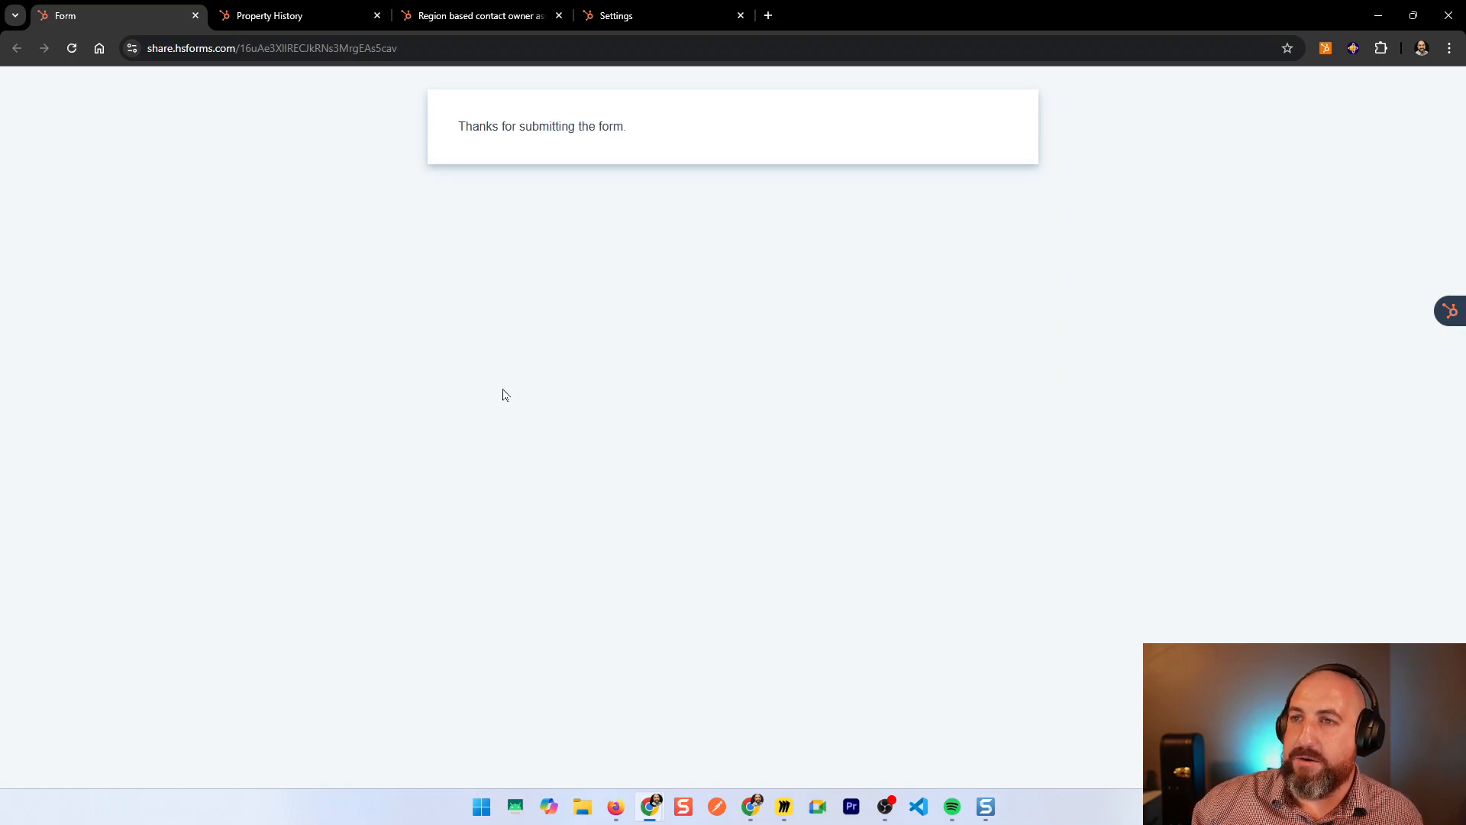
Step: Open the newly created test contact's record from the Contacts list
left_click(246, 16)
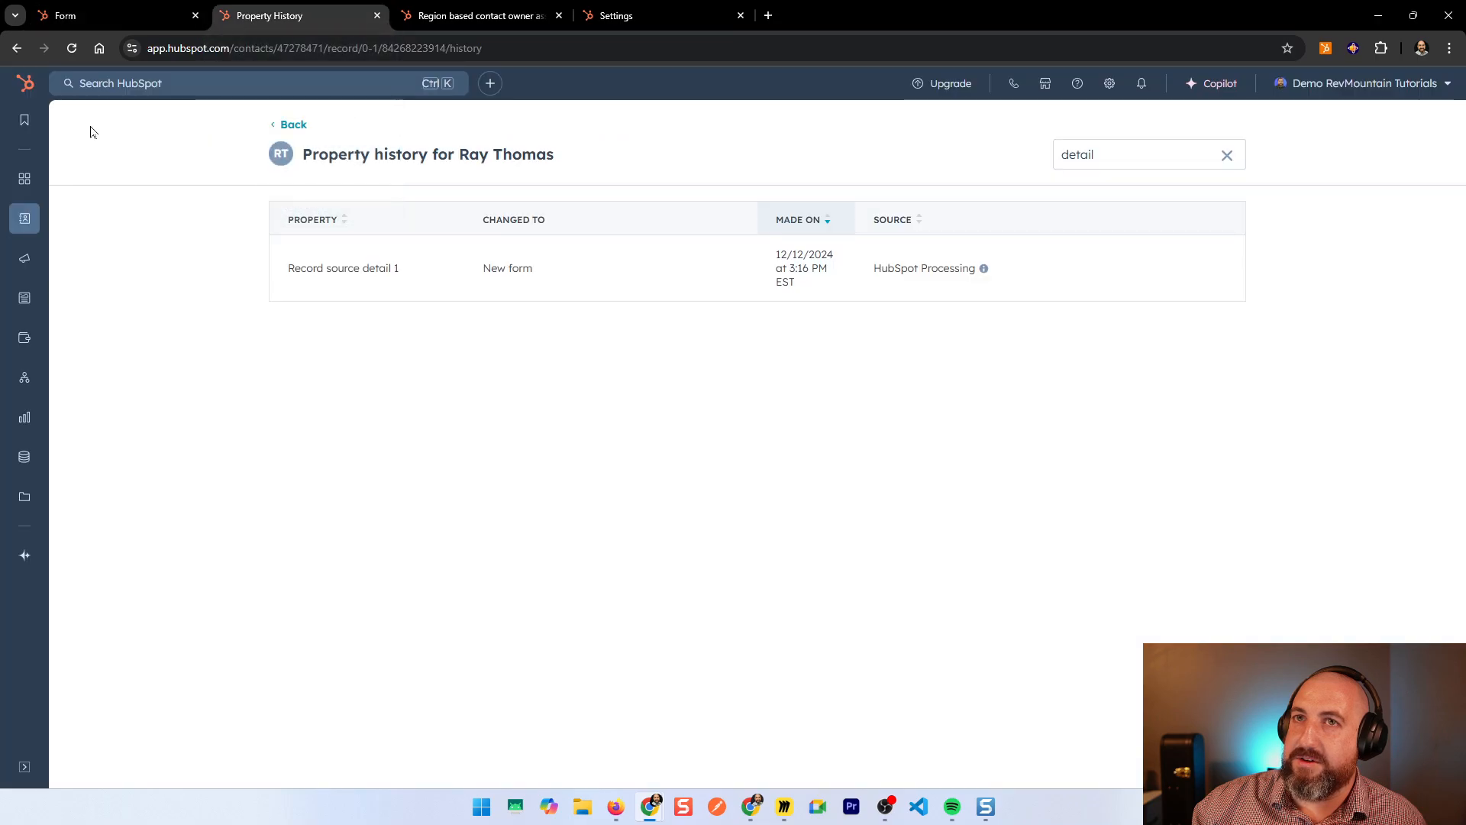
mouse_move(23, 227)
left_click(126, 219)
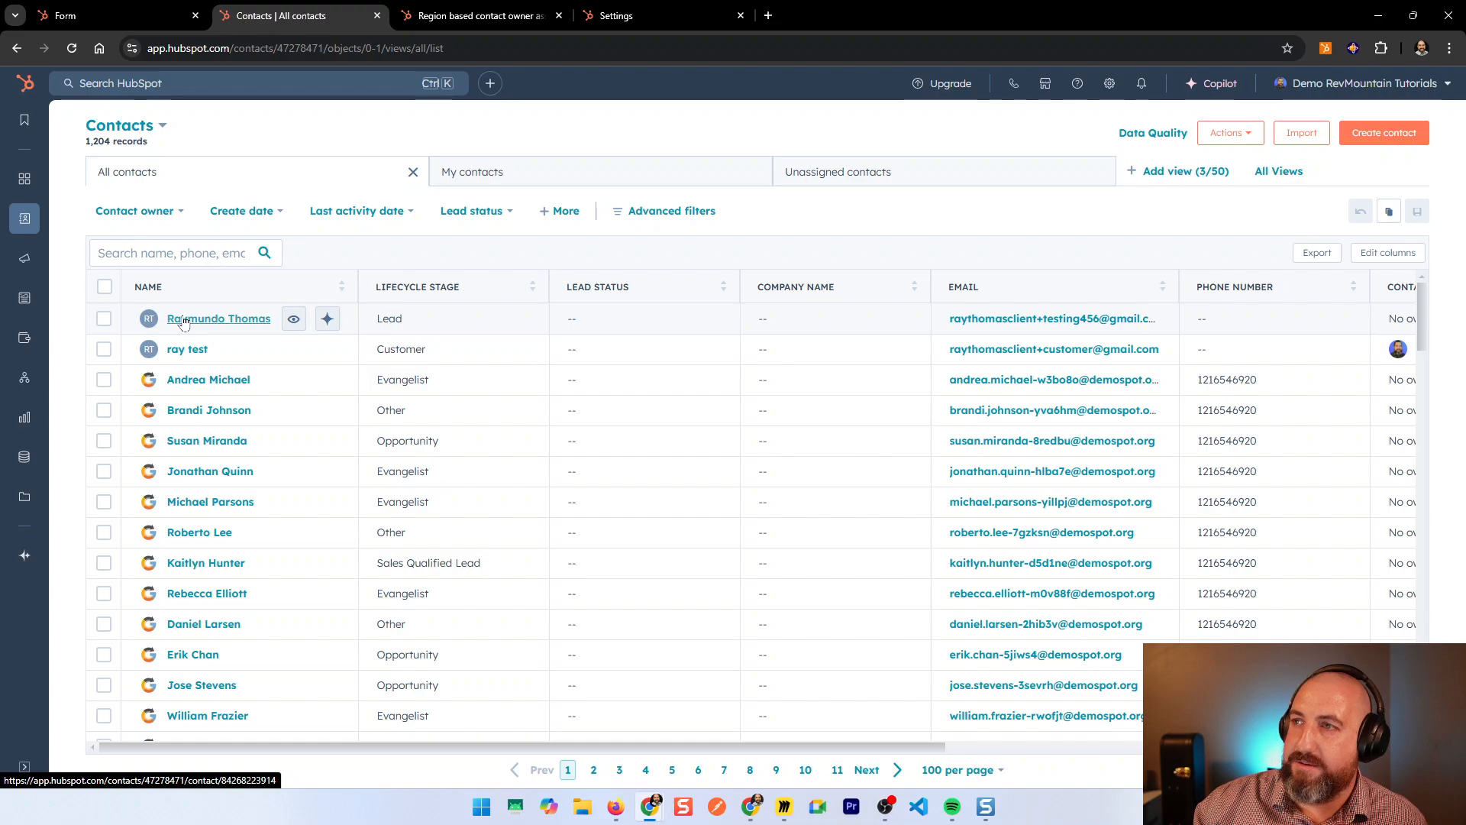
left_click(184, 321)
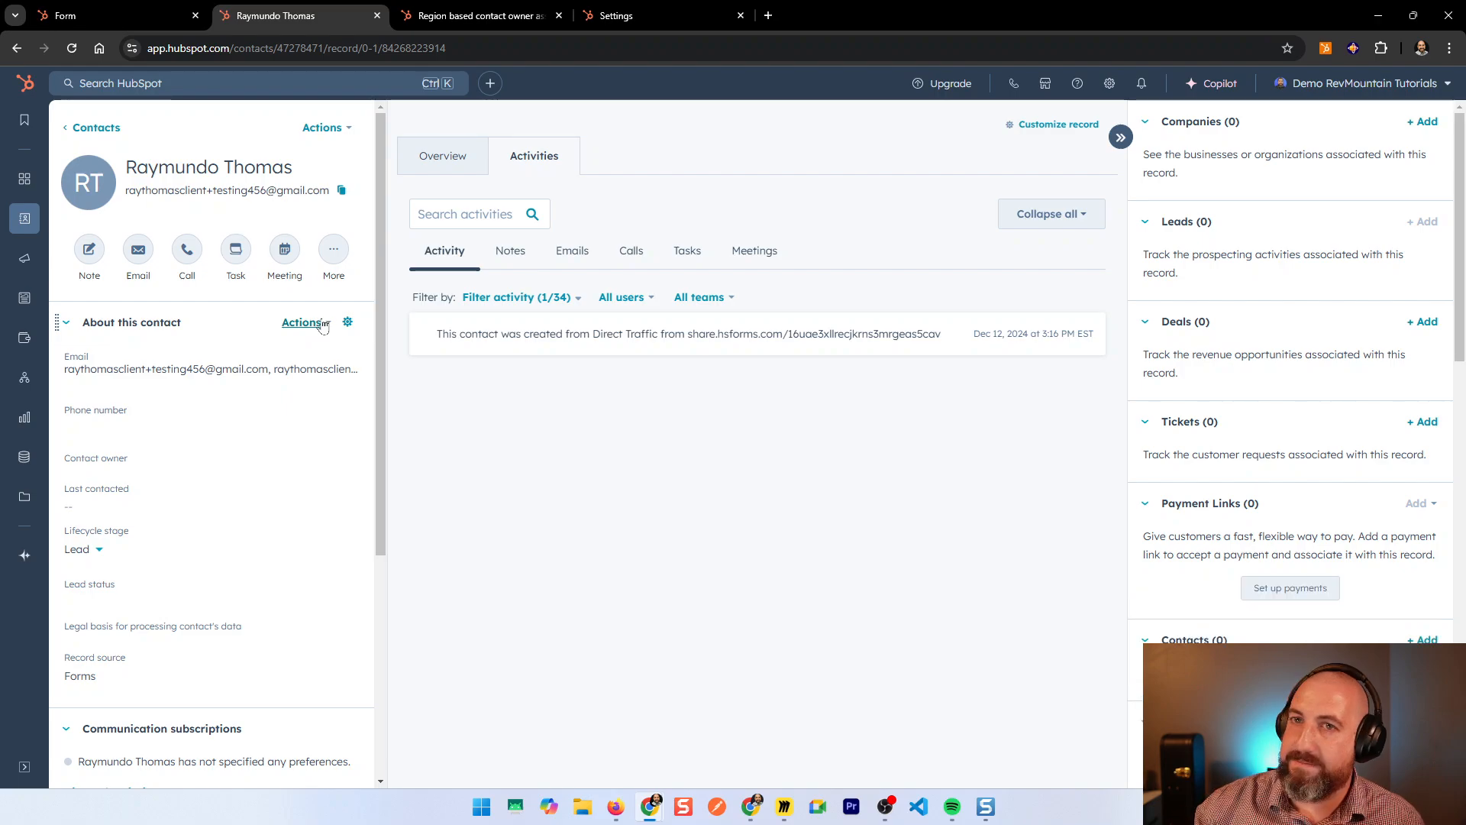
Step: Include Workflows in the contact's activity filter and reload the record
mouse_move(134, 463)
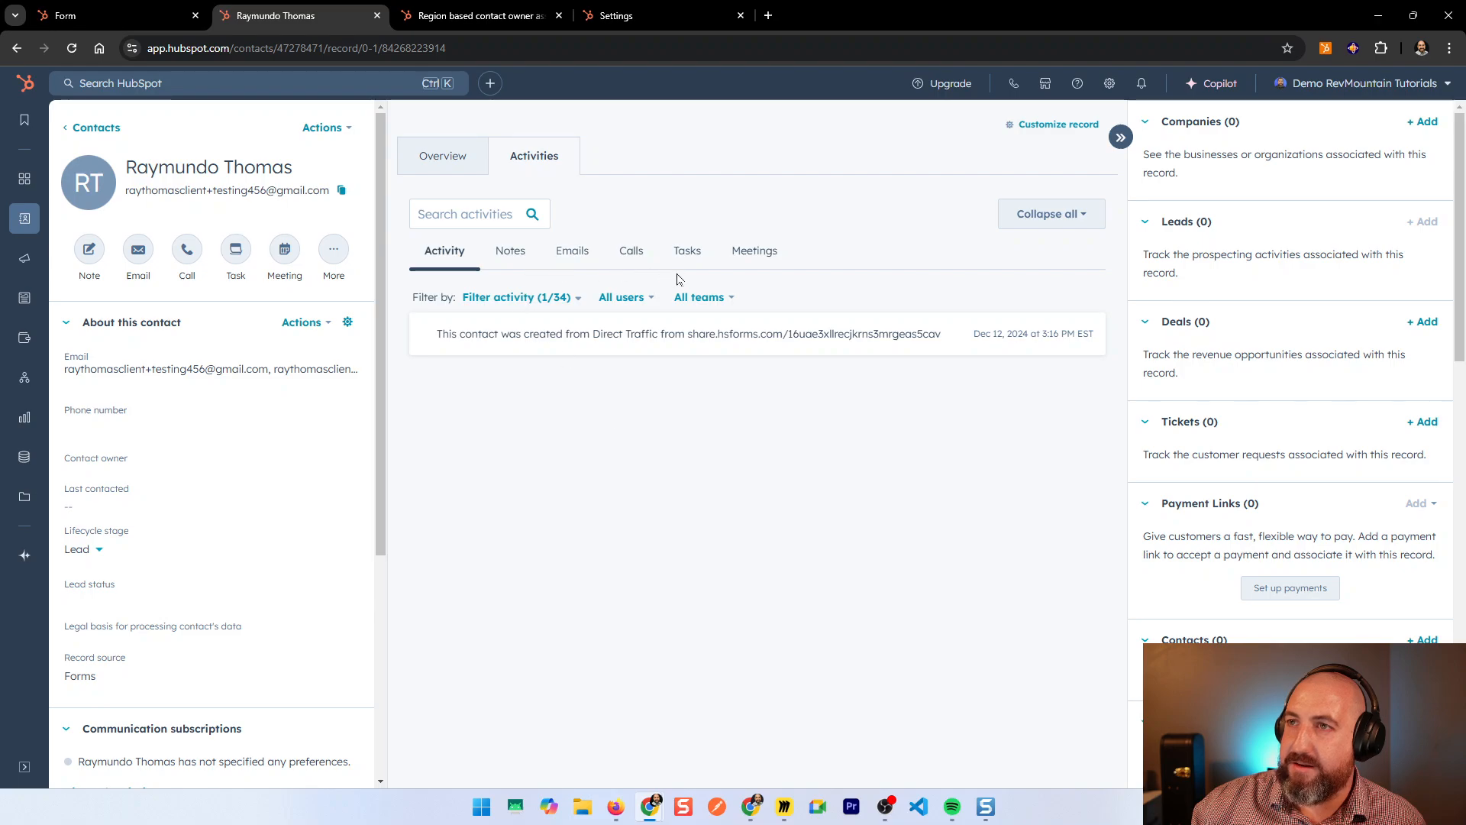
left_click(556, 298)
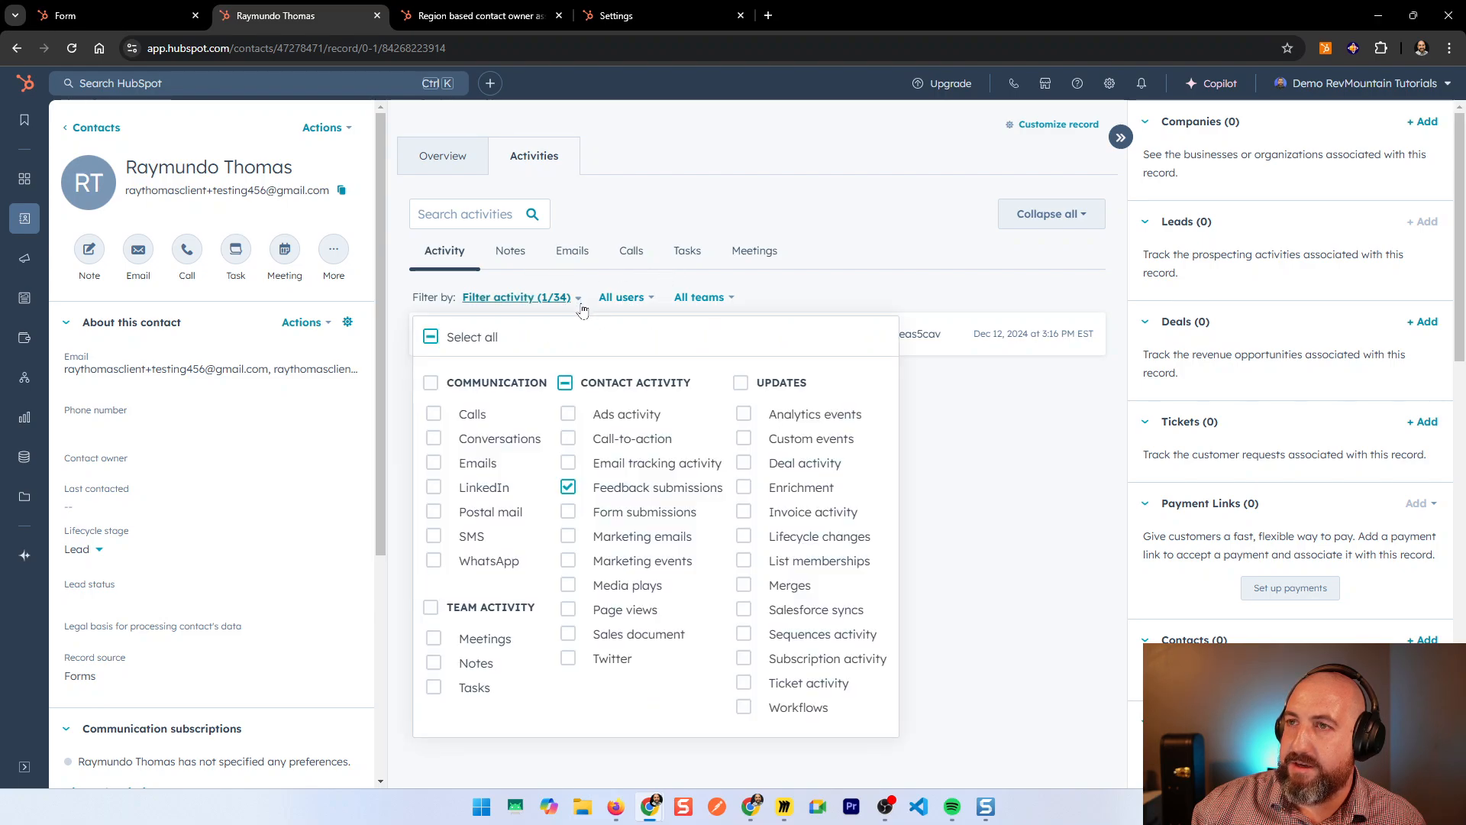
left_click(747, 706)
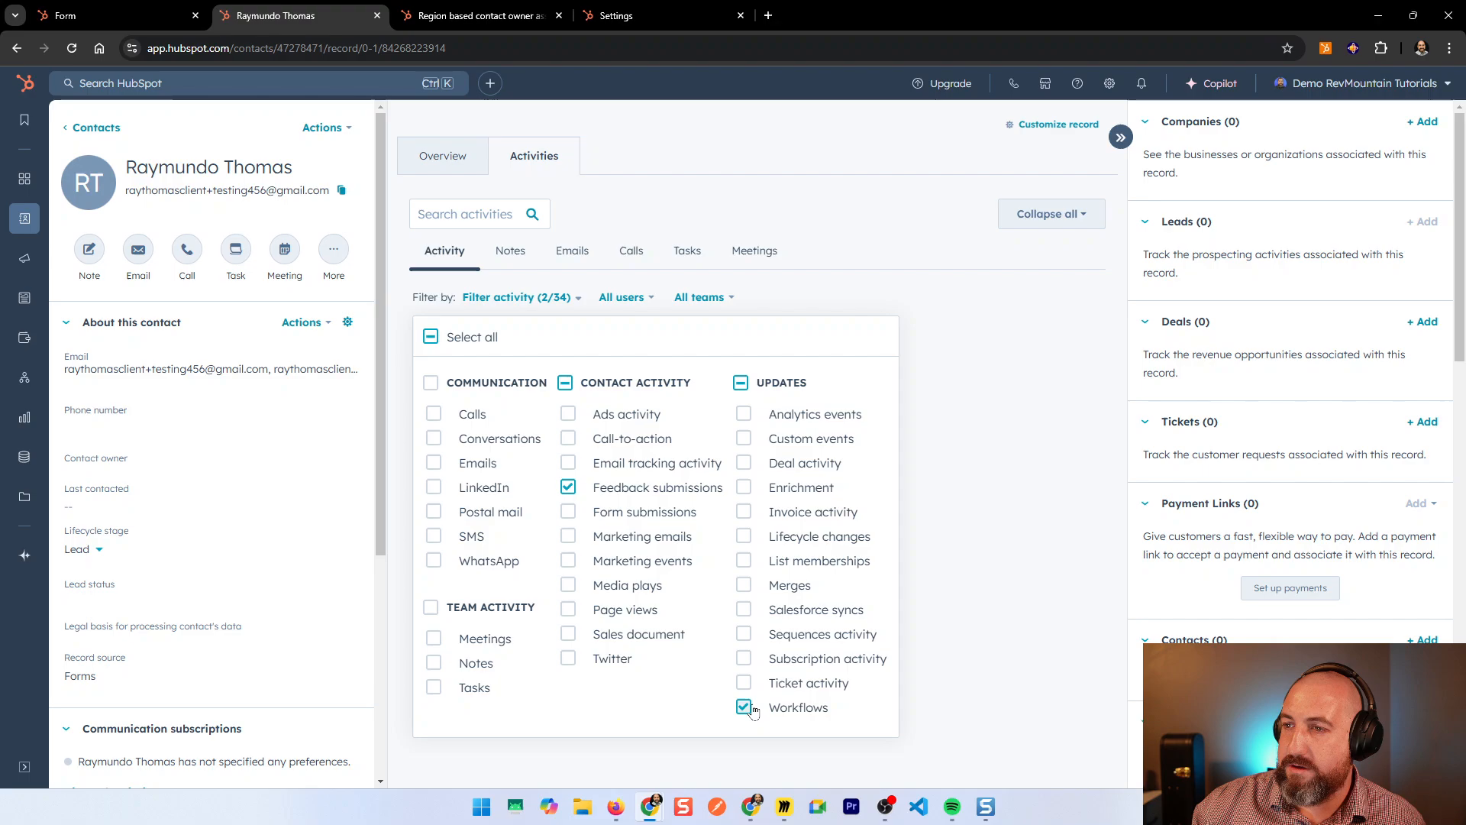
left_click(977, 587)
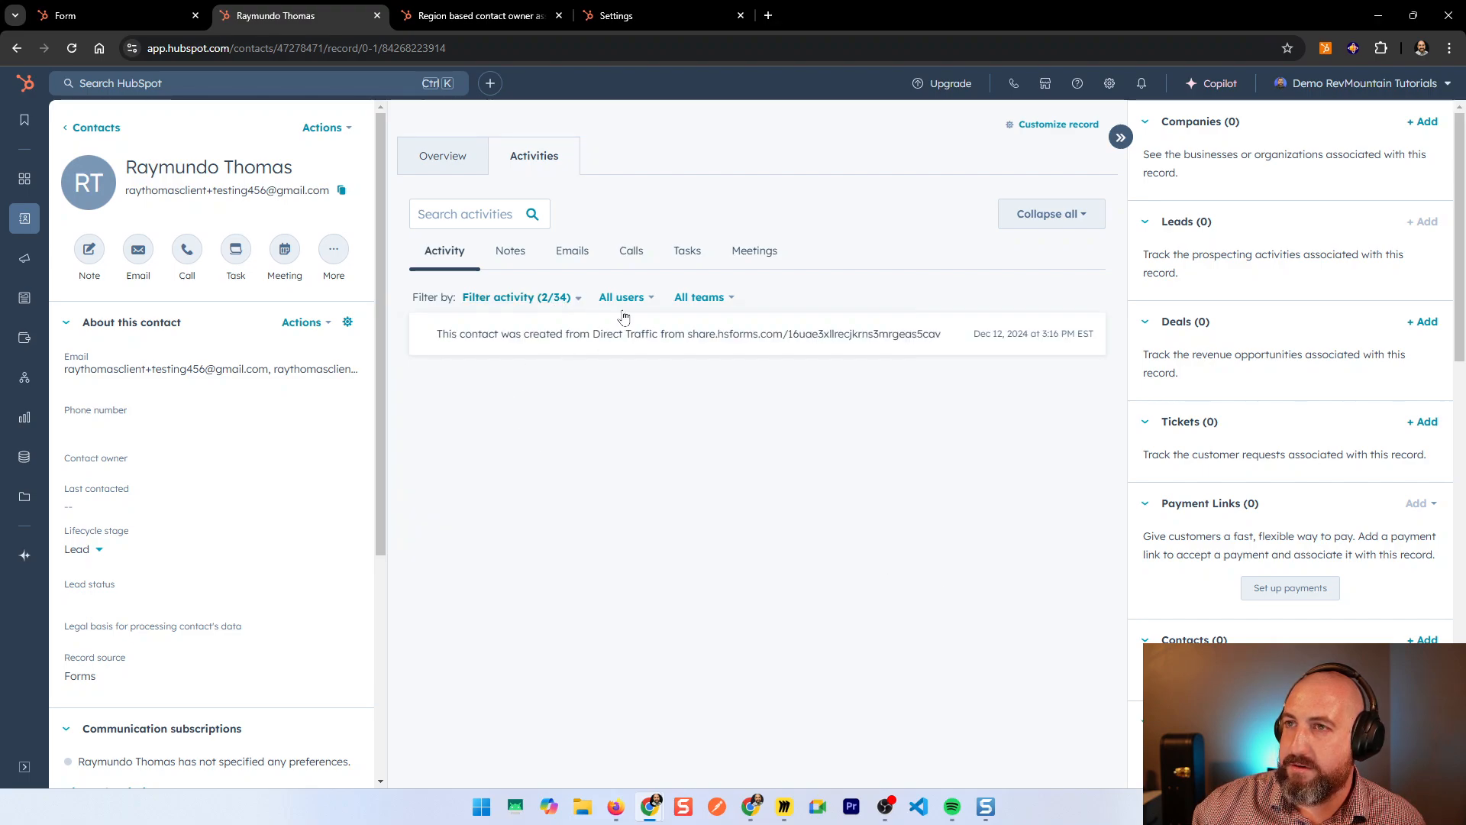
left_click(72, 48)
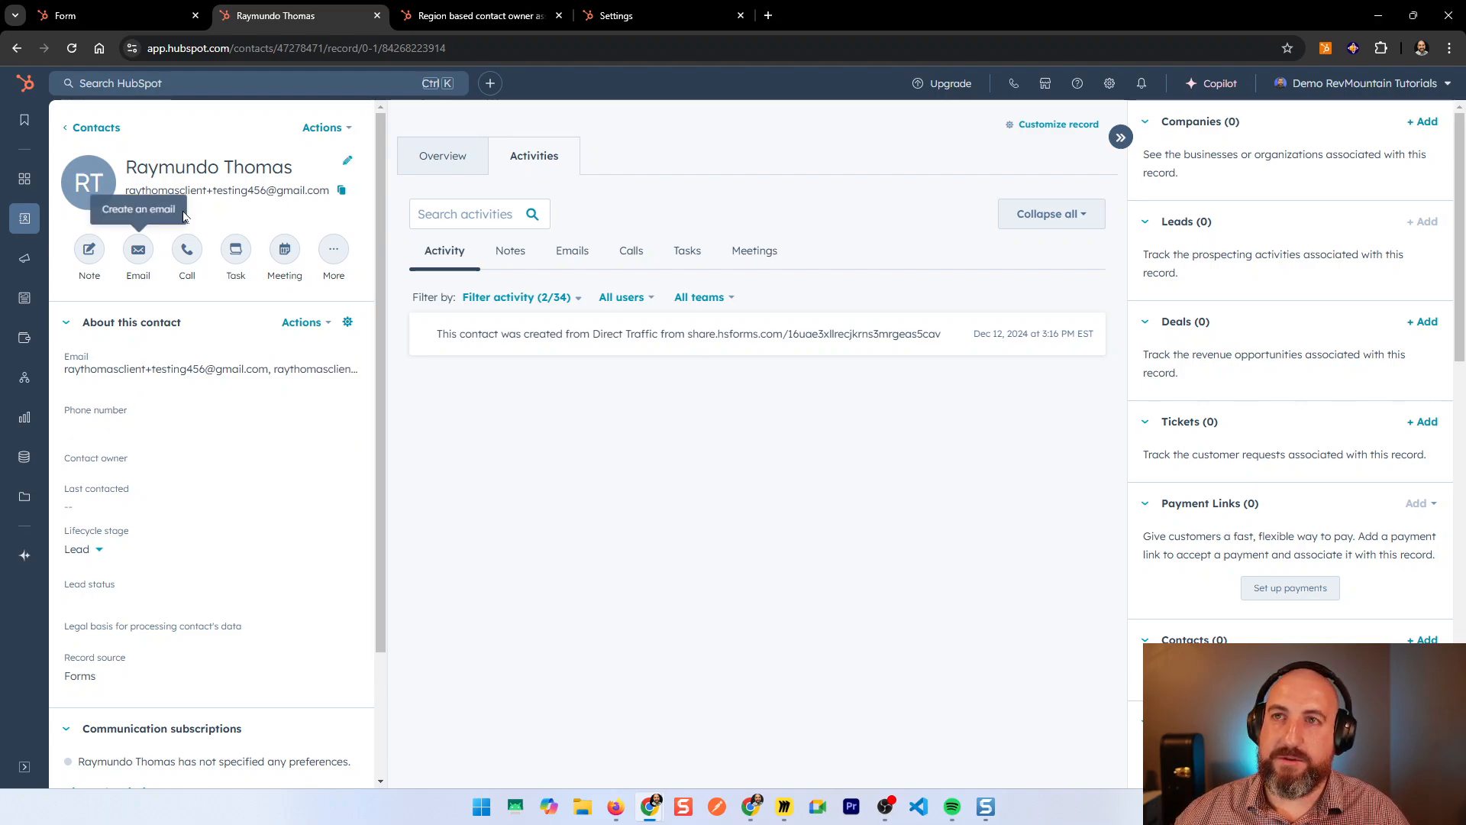
left_click_drag(296, 175, 118, 173)
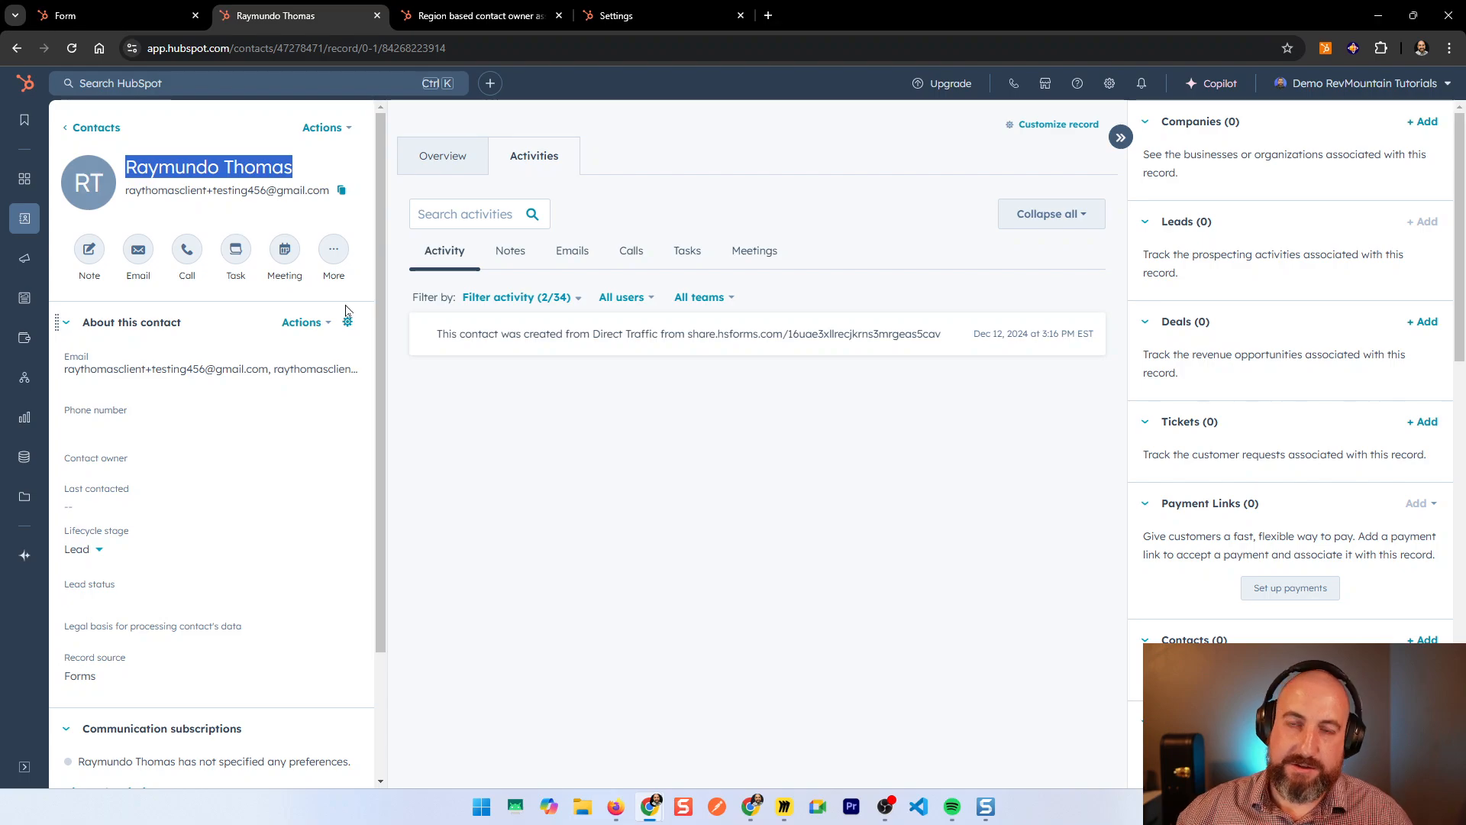
left_click(609, 426)
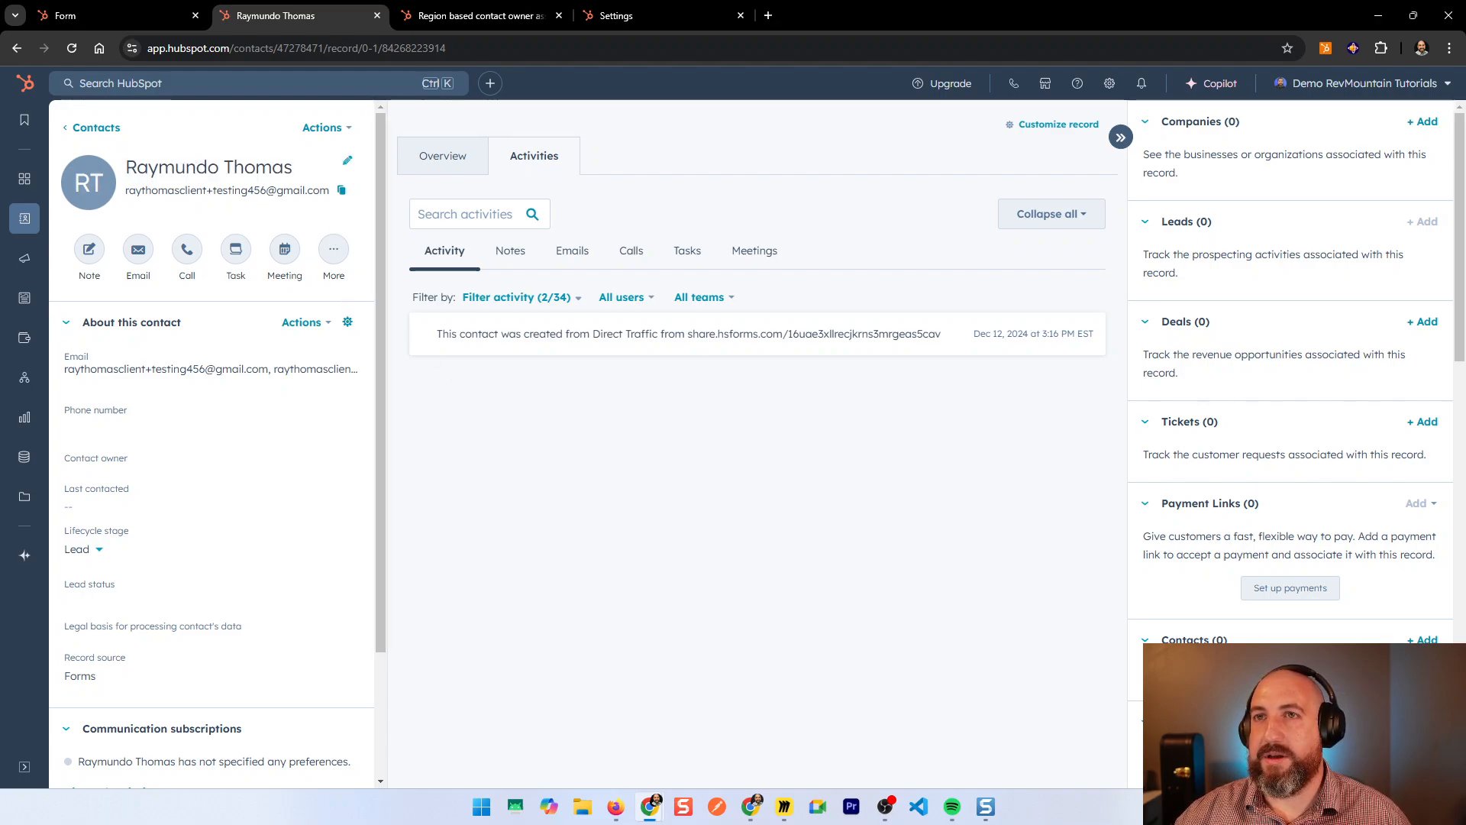
Step: Run a workflow test on the new contact, confirming the Mexico Service Team branch
left_click(456, 17)
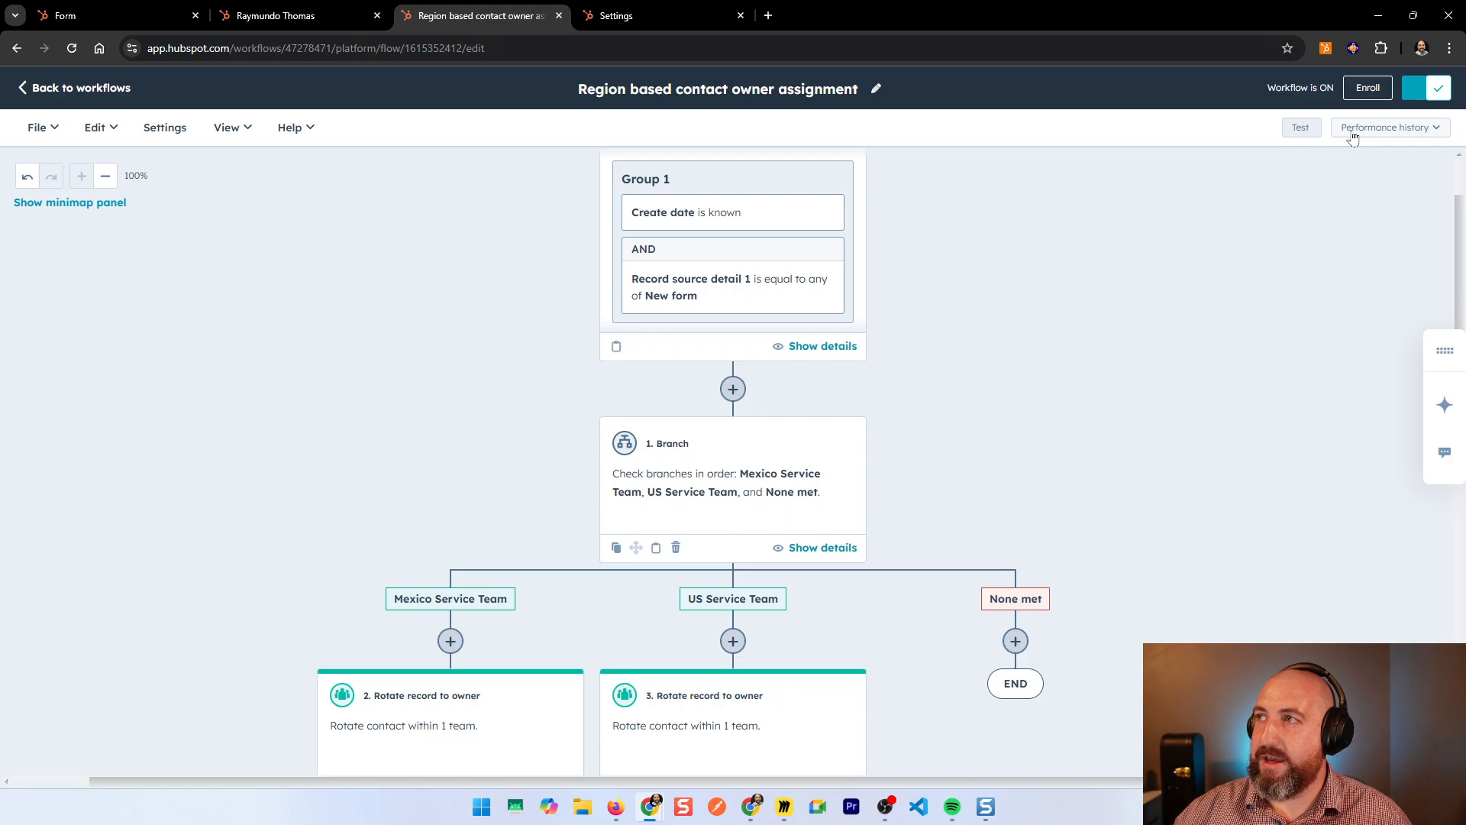
left_click(1301, 127)
left_click(1280, 233)
key("ctrl+v")
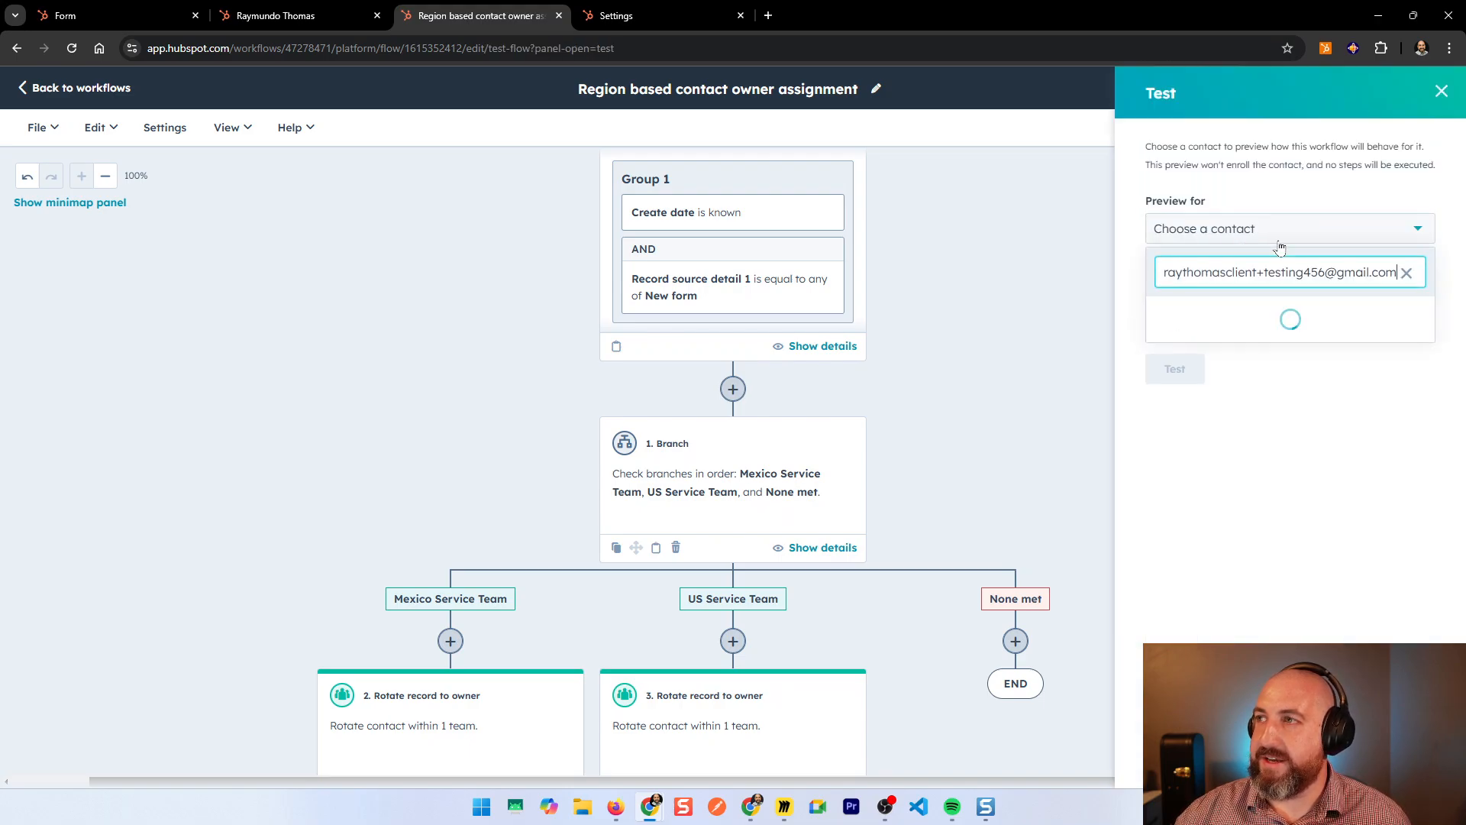
left_click(1283, 311)
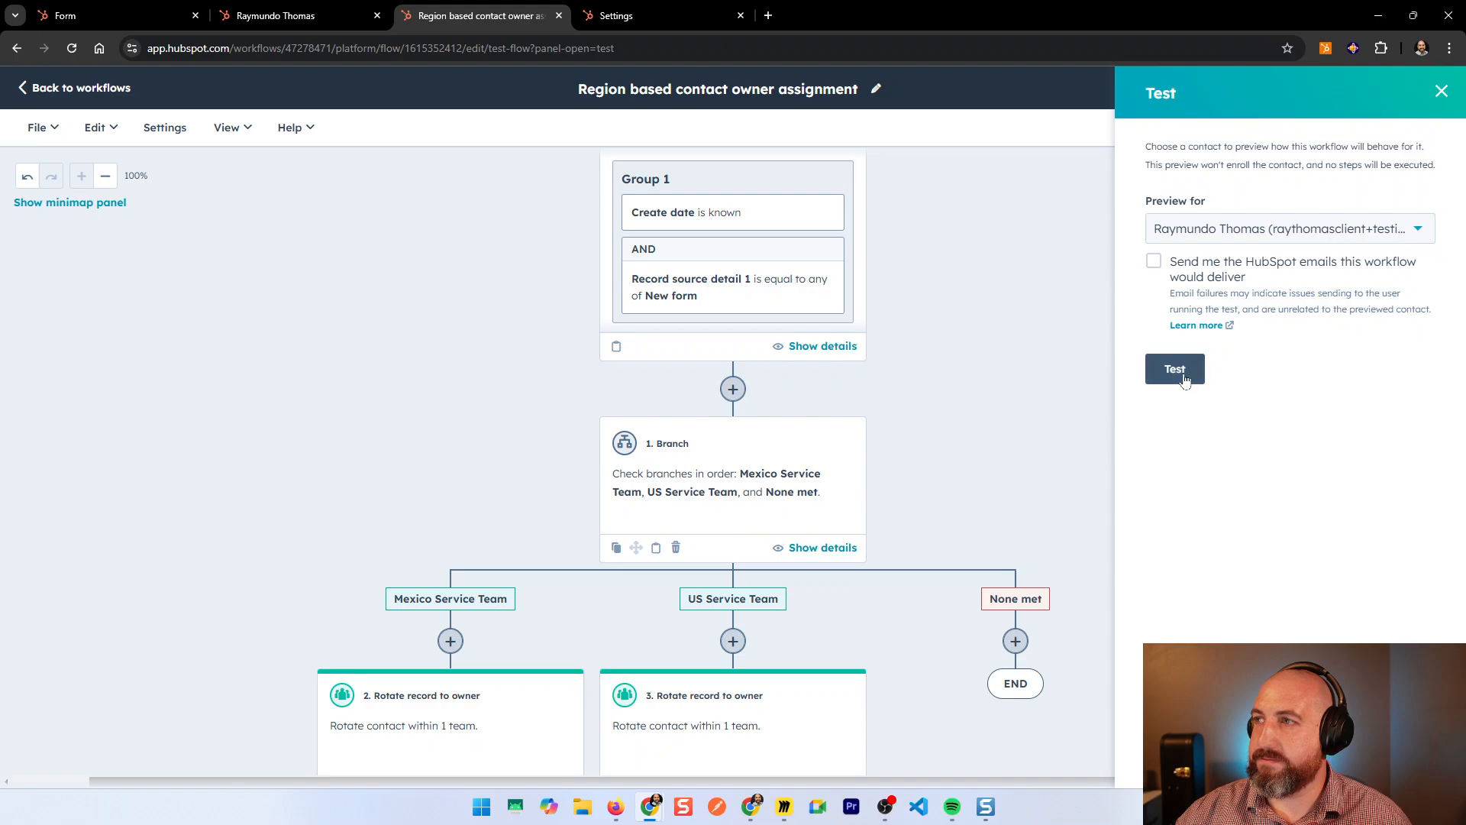
left_click(1180, 370)
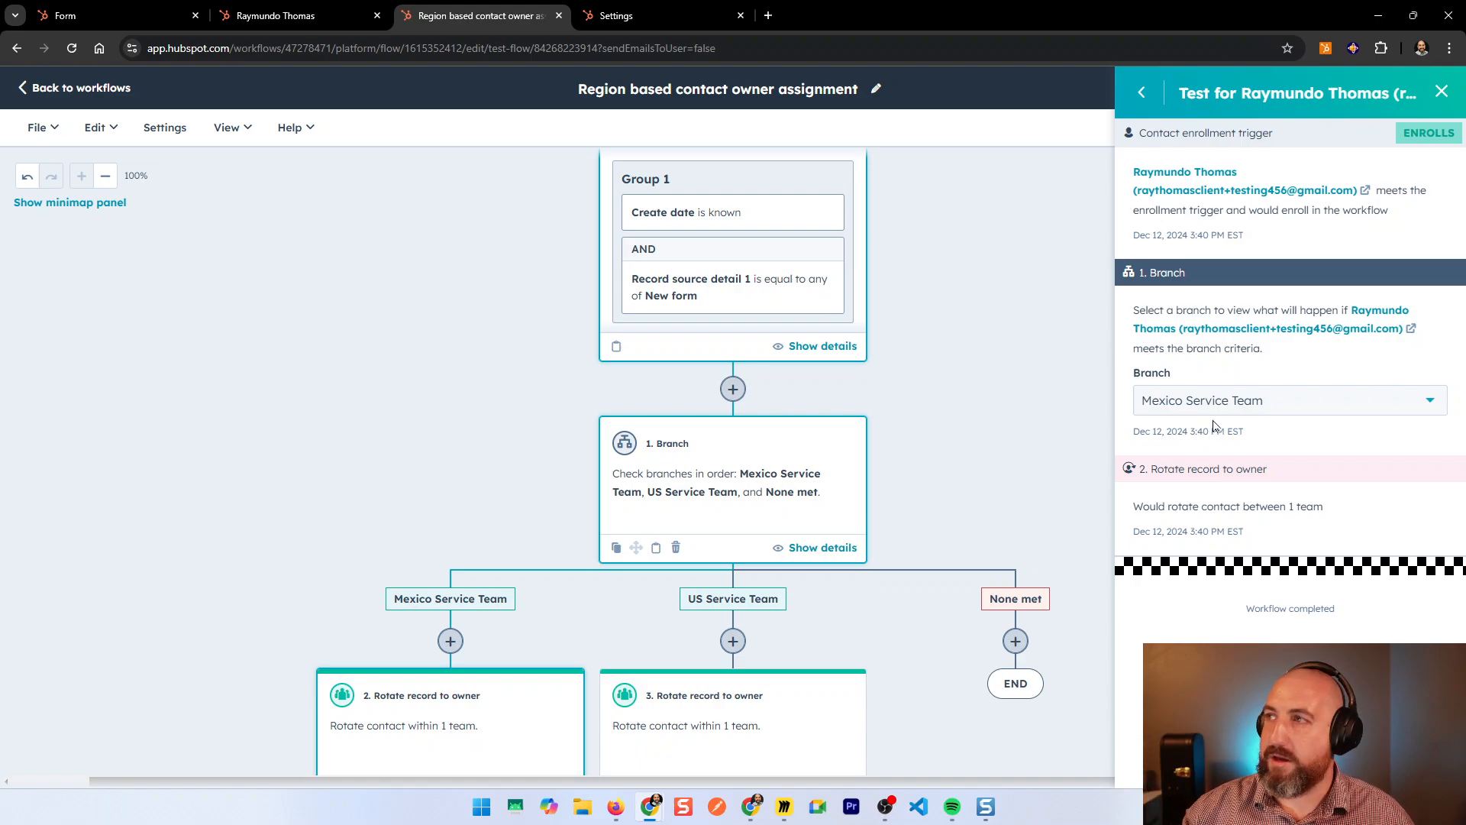
left_click(1442, 91)
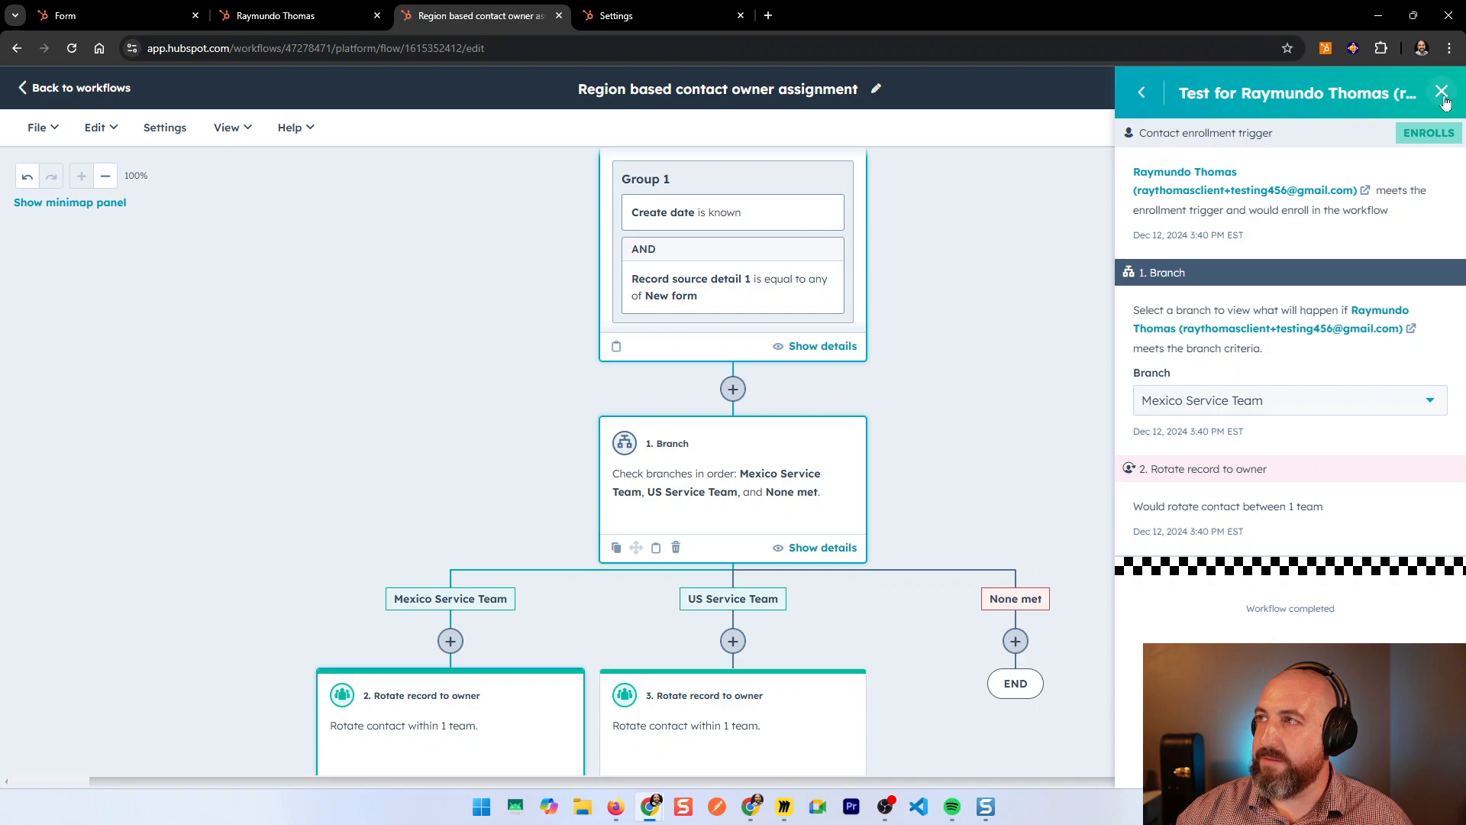
Step: Filter enrollment history to the test contact, finding no enrollments, then return to its record
left_click(1404, 137)
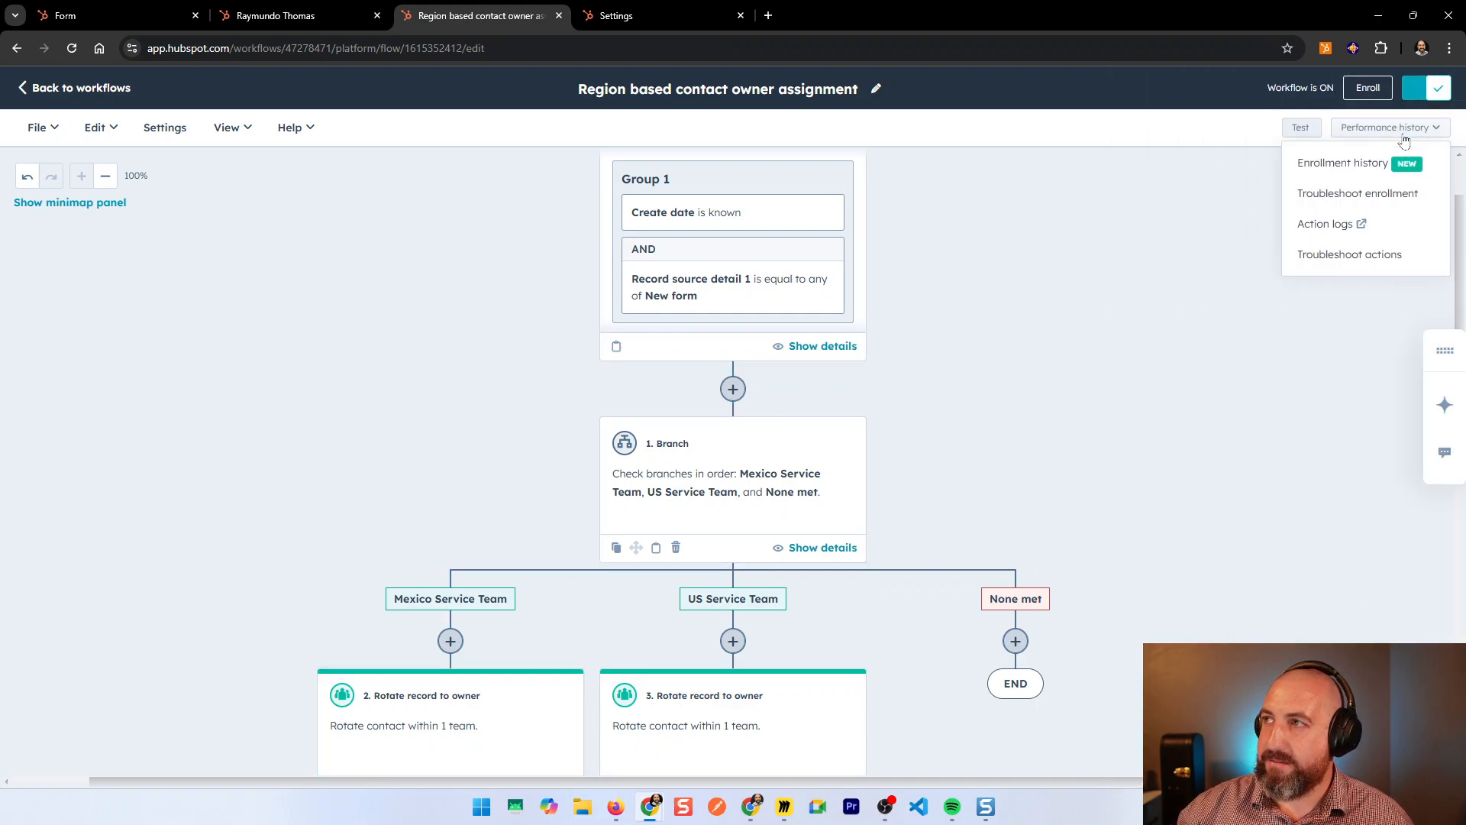
left_click(1361, 162)
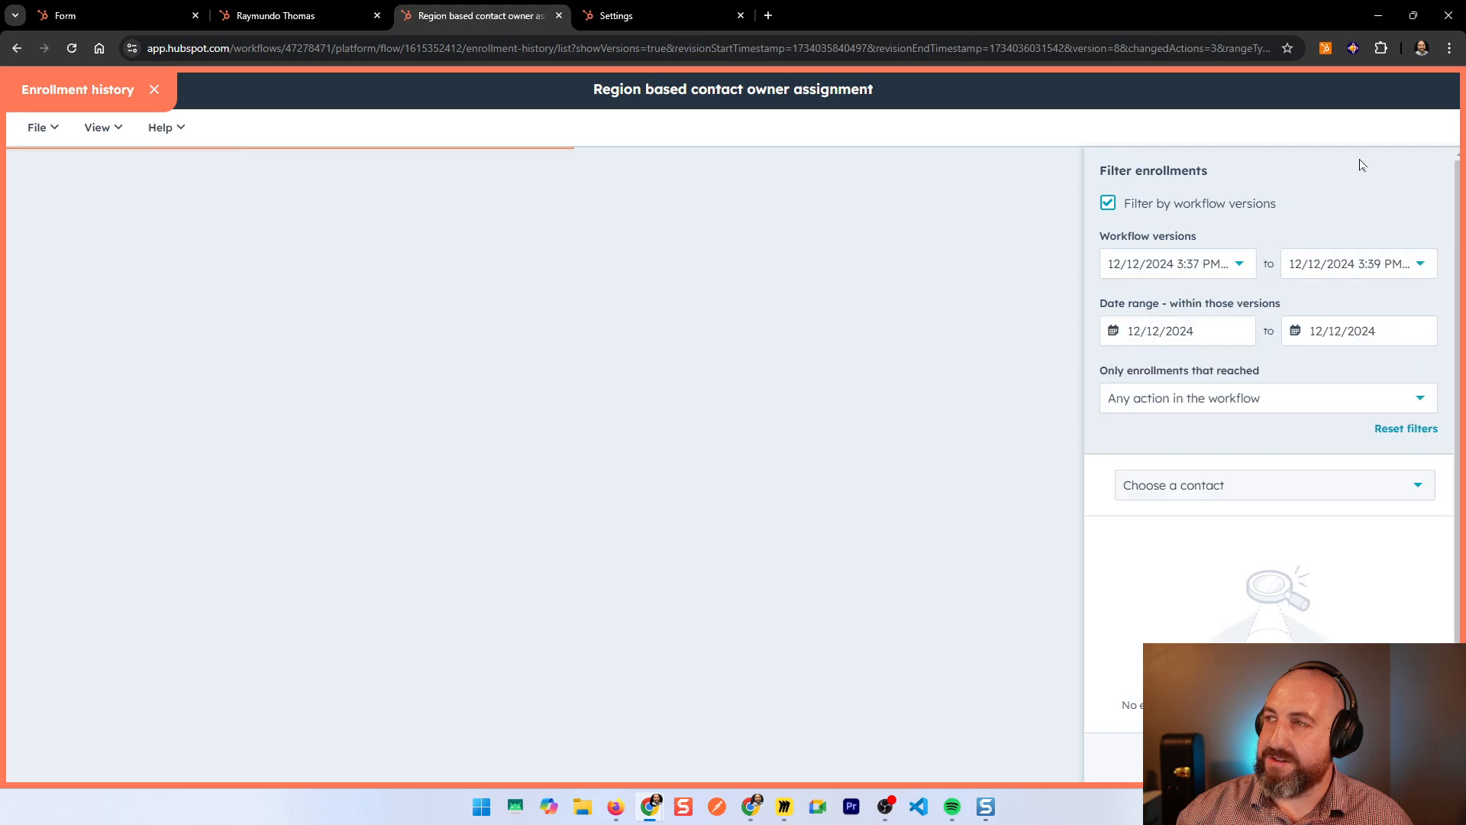
left_click(1252, 486)
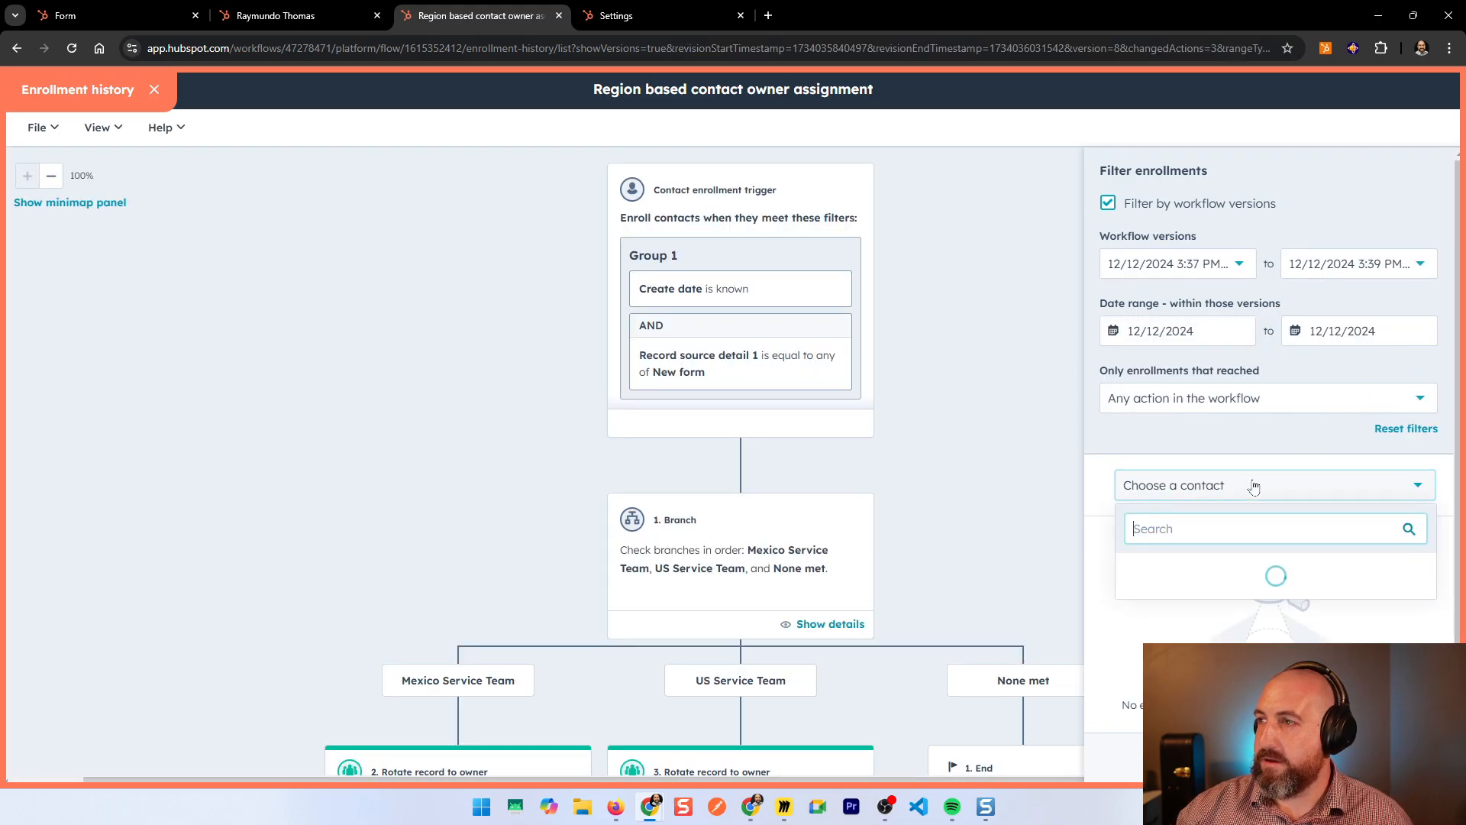
key("ctrl+v")
left_click(1257, 570)
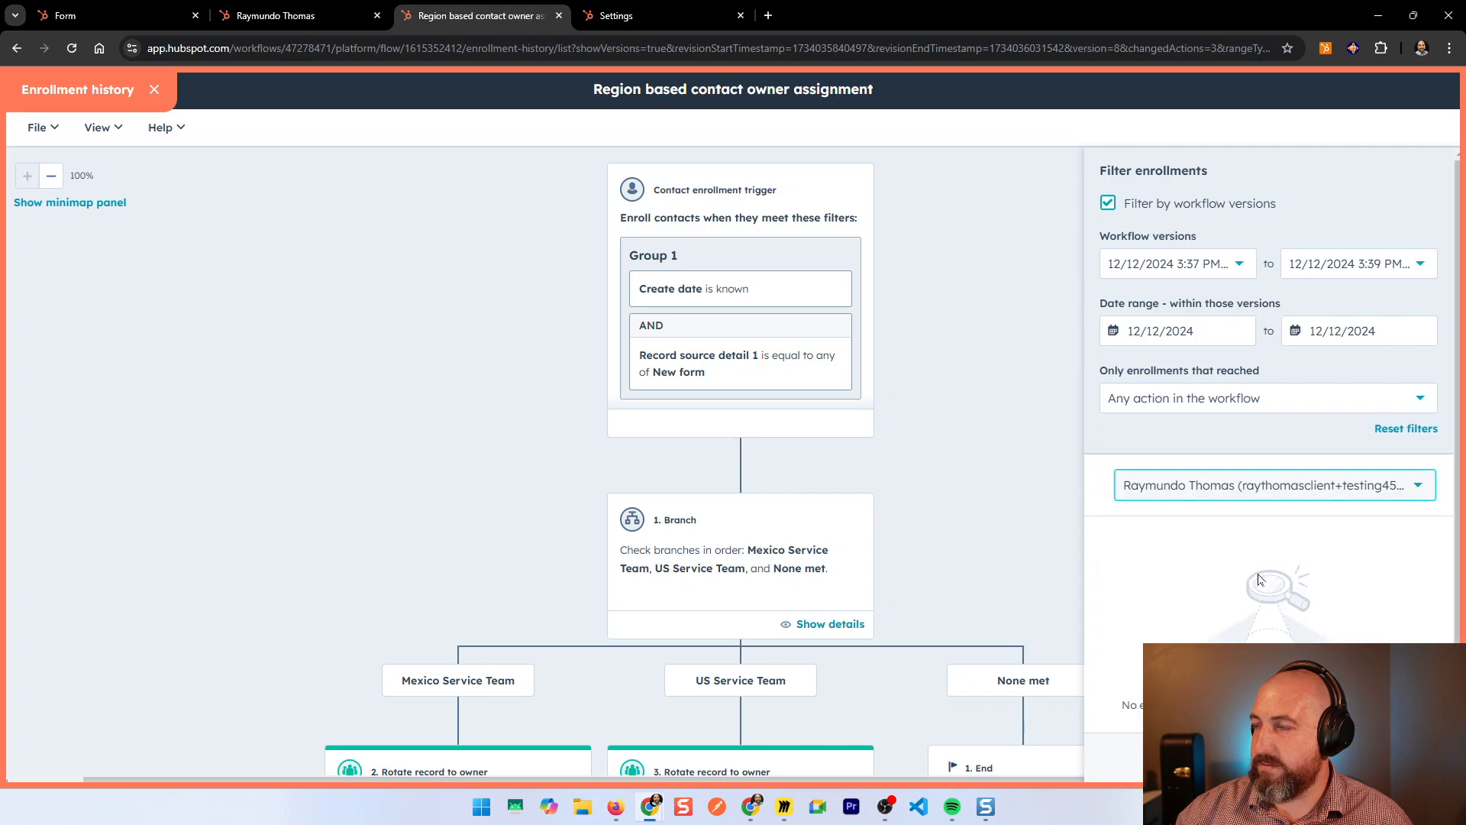
scroll(1263, 578, "down", 1)
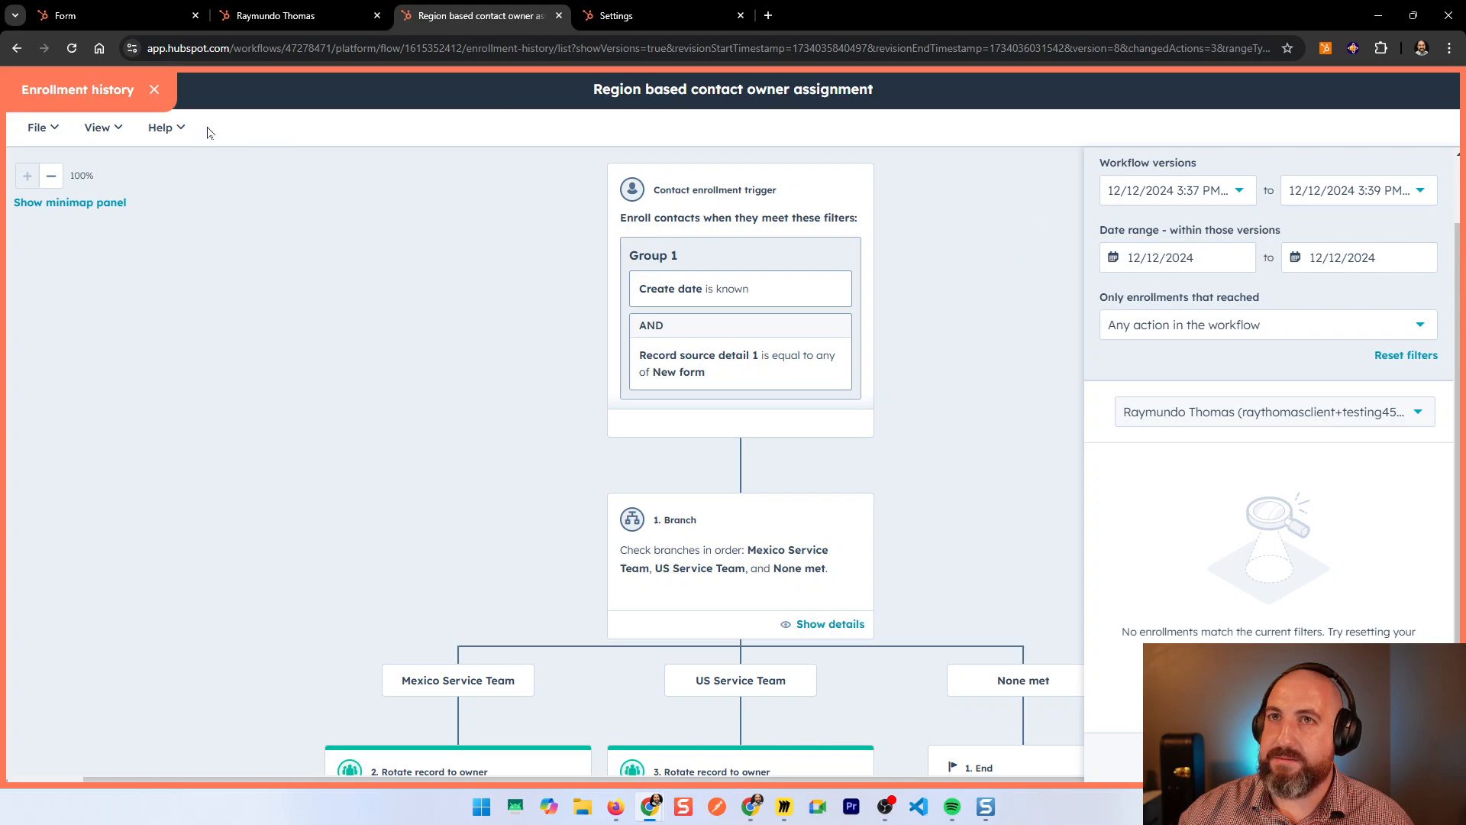
left_click(155, 89)
left_click(301, 15)
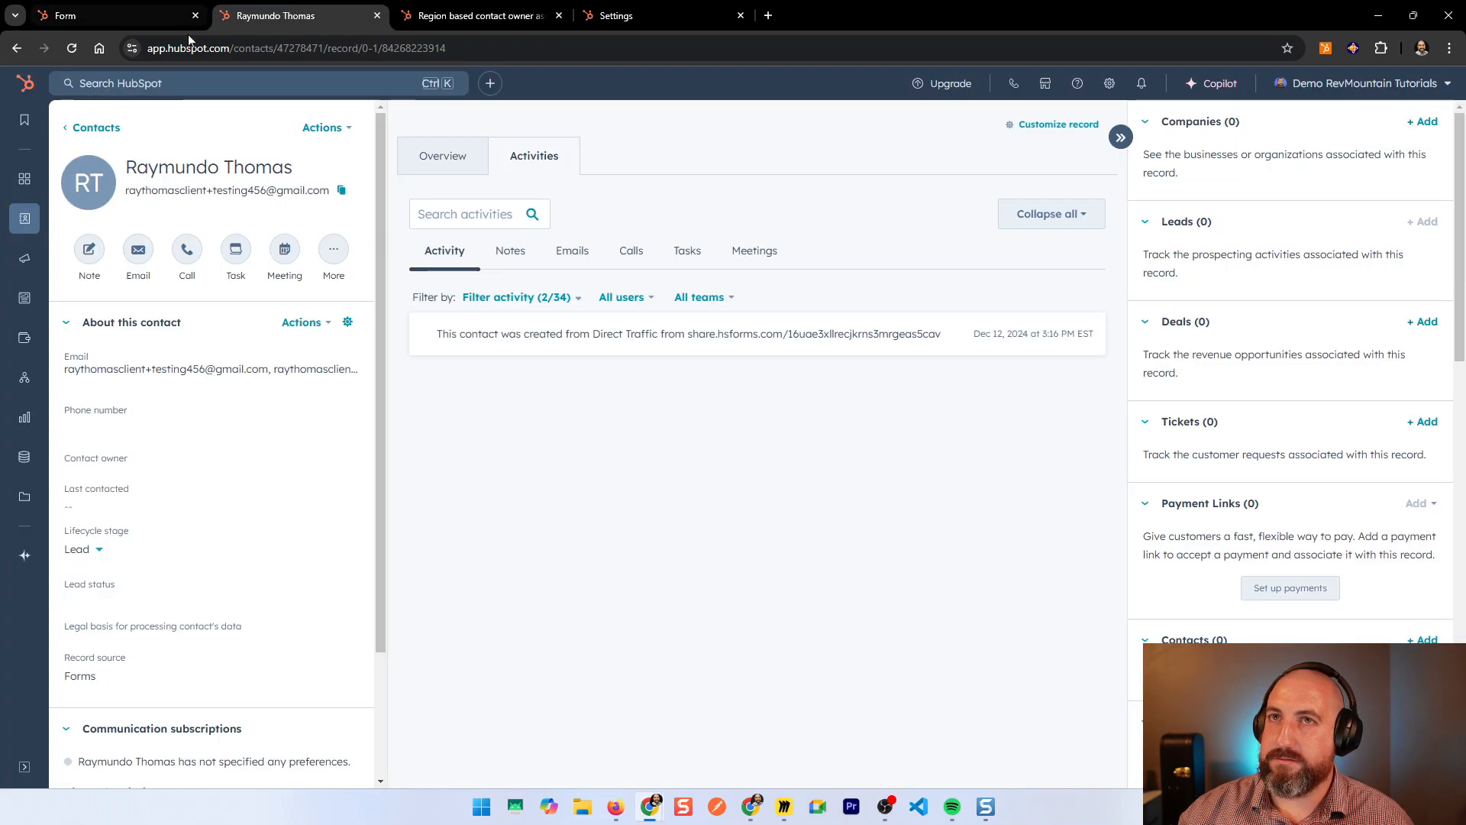
Step: Refresh the contact and check its primary and additional email addresses without changes
left_click(71, 48)
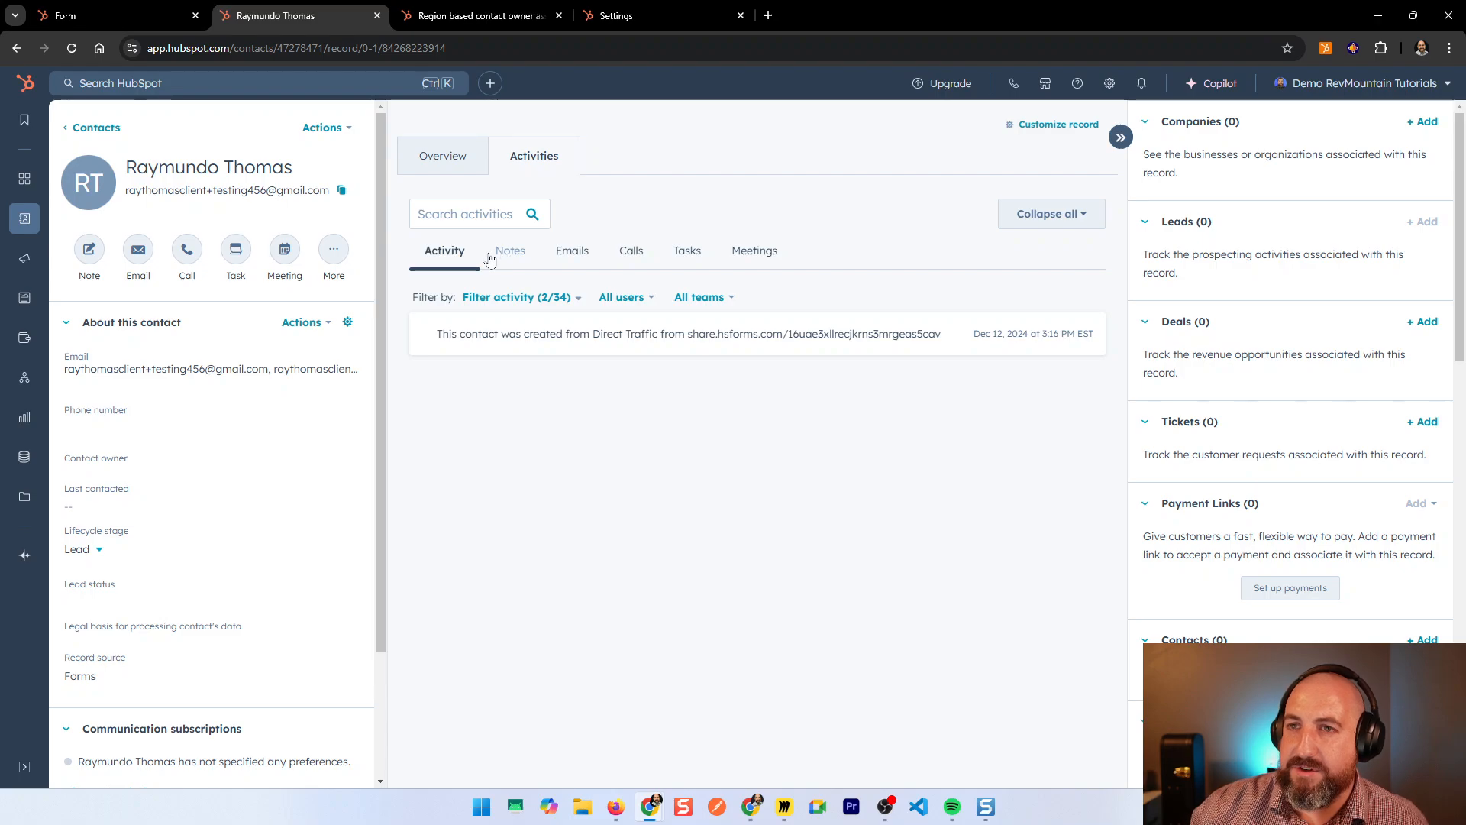
left_click(188, 372)
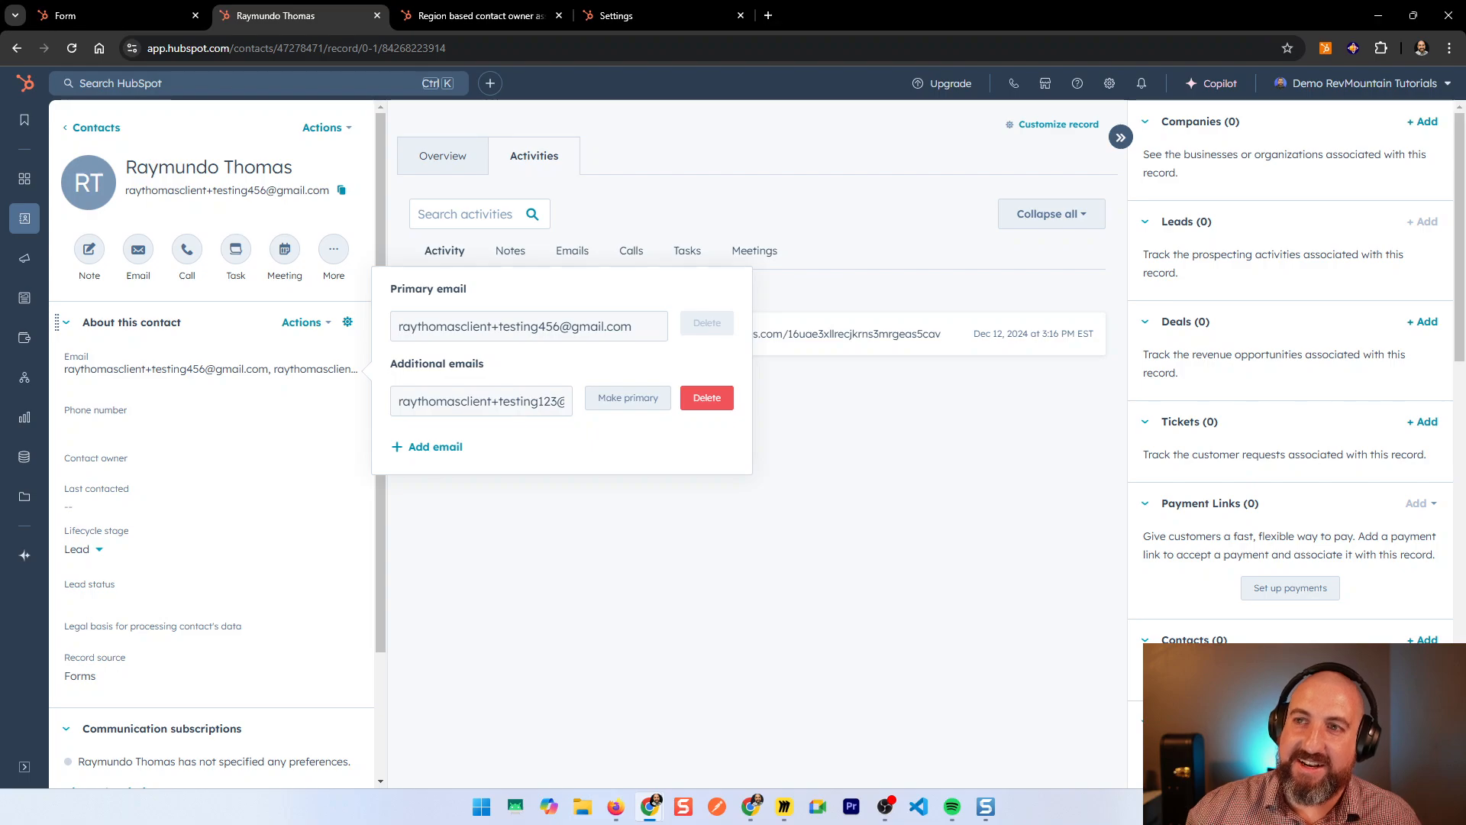
left_click_drag(492, 401, 569, 401)
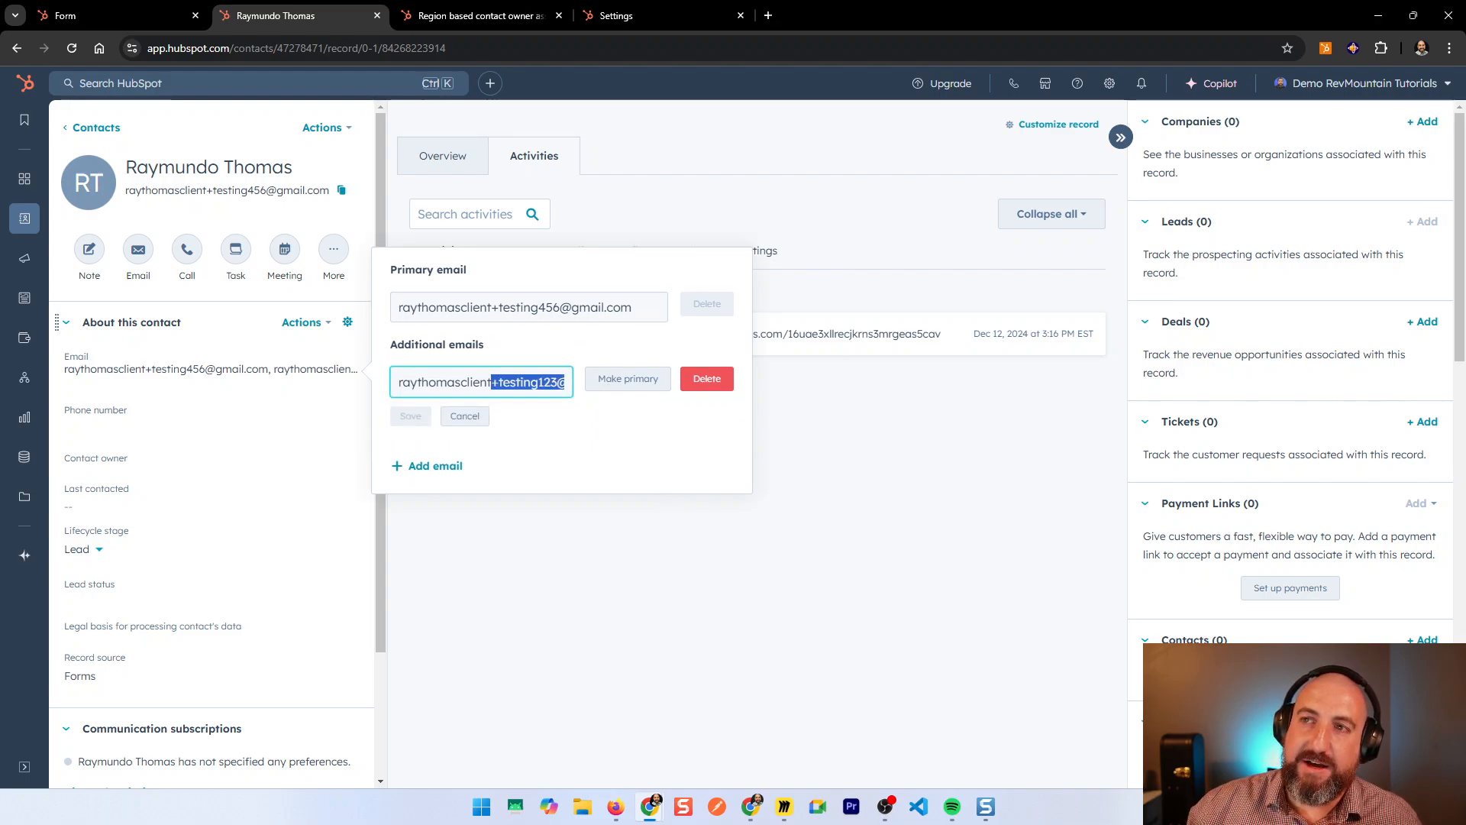
left_click_drag(539, 309, 497, 288)
left_click(700, 629)
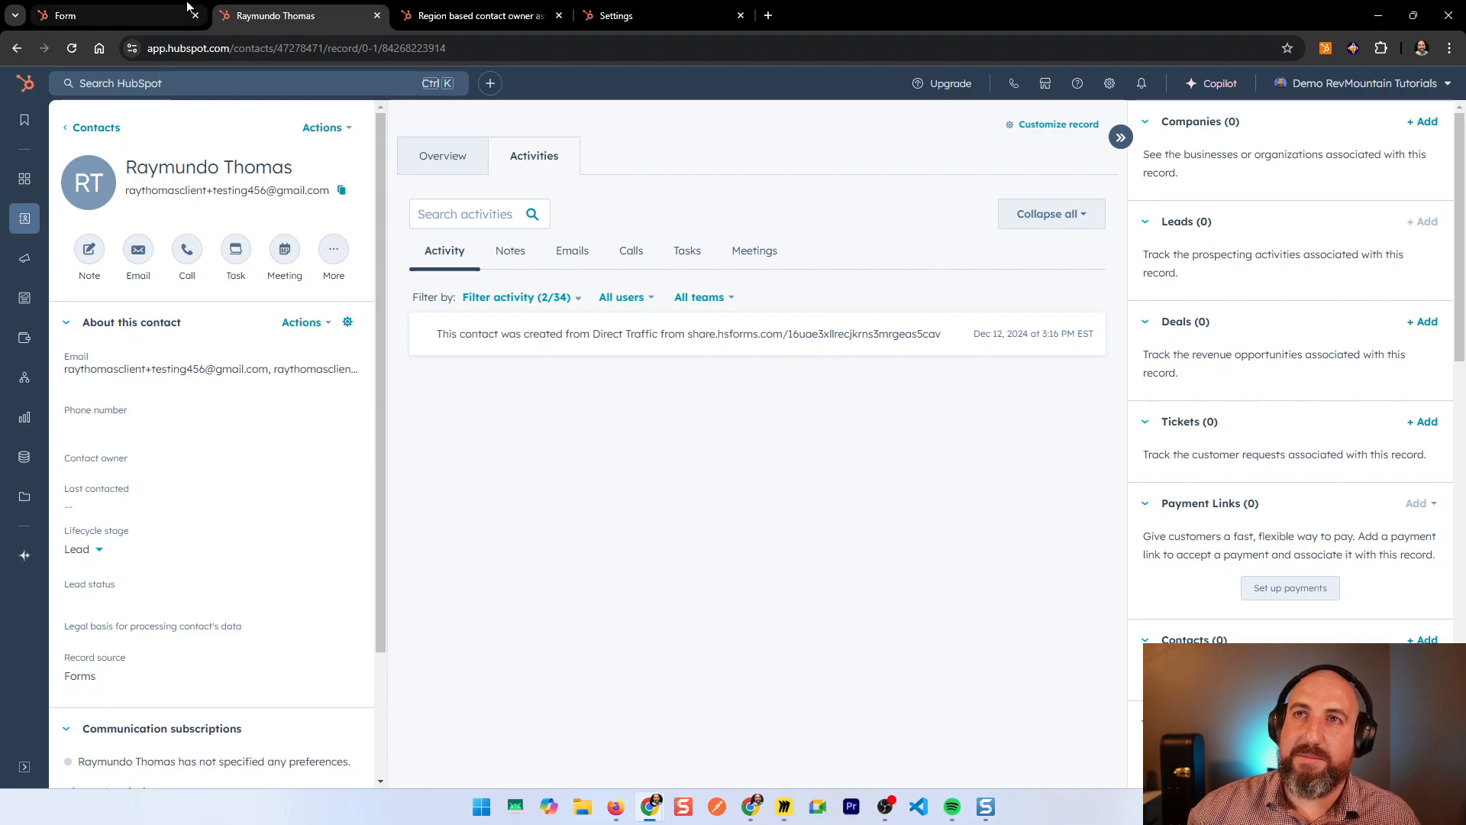
left_click(160, 14)
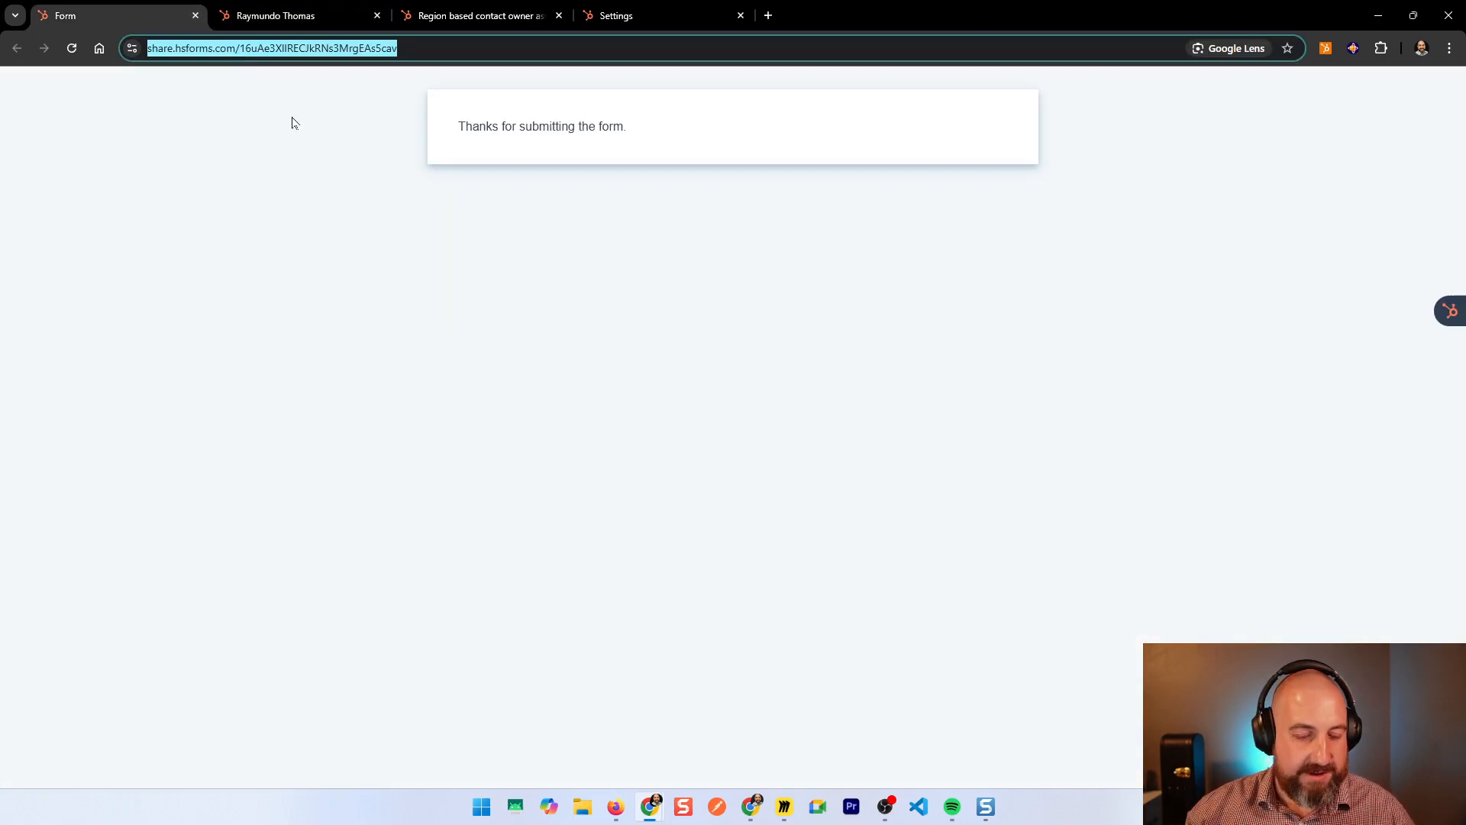
Step: Load the form's share link in a new Chrome incognito window
right_click(648, 812)
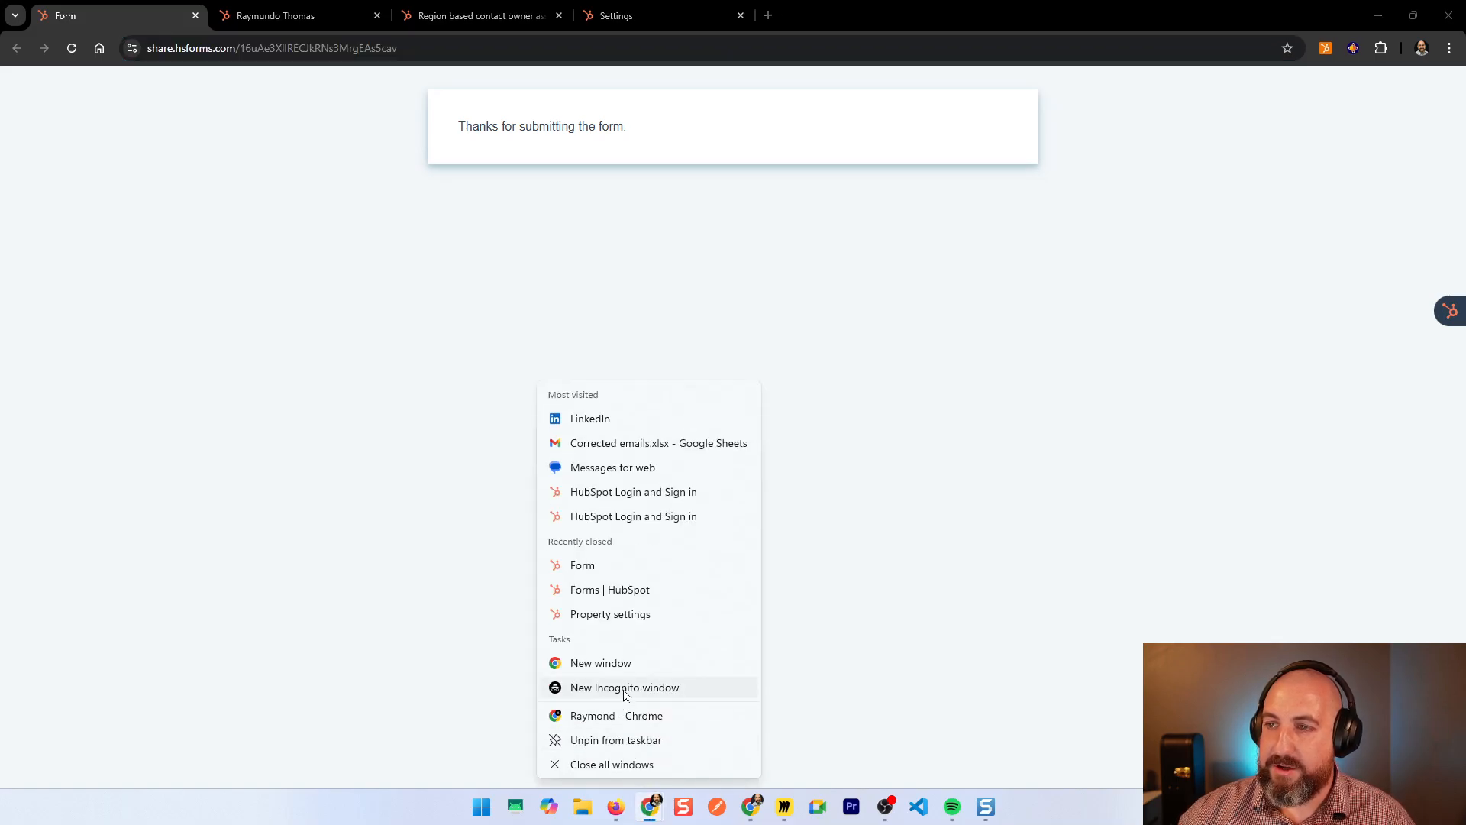
left_click(629, 691)
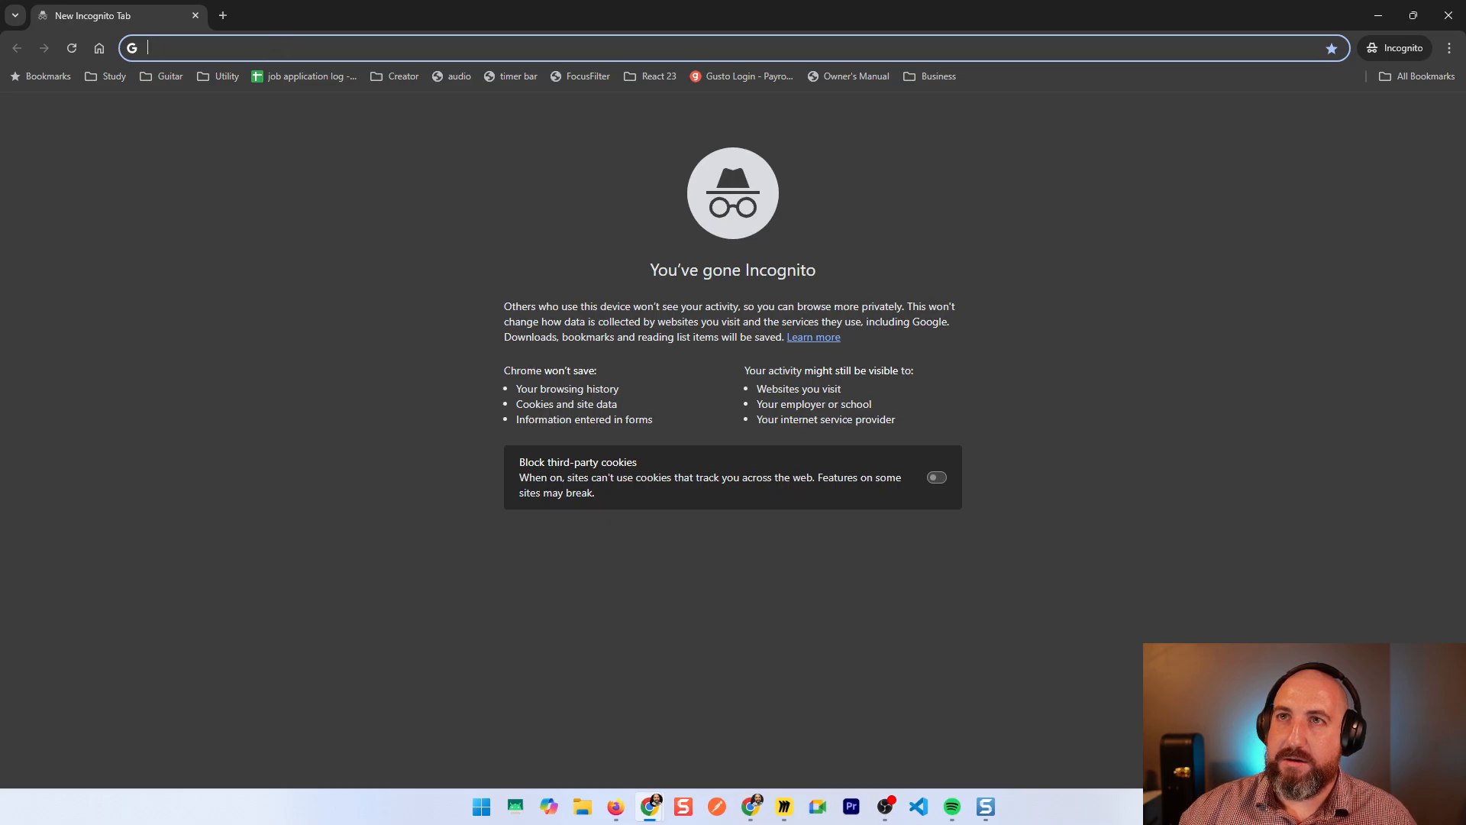
type("https://share.hsforms.com/16uAe3XIlRECJkRNs3MrgEAs5cav")
key("Return")
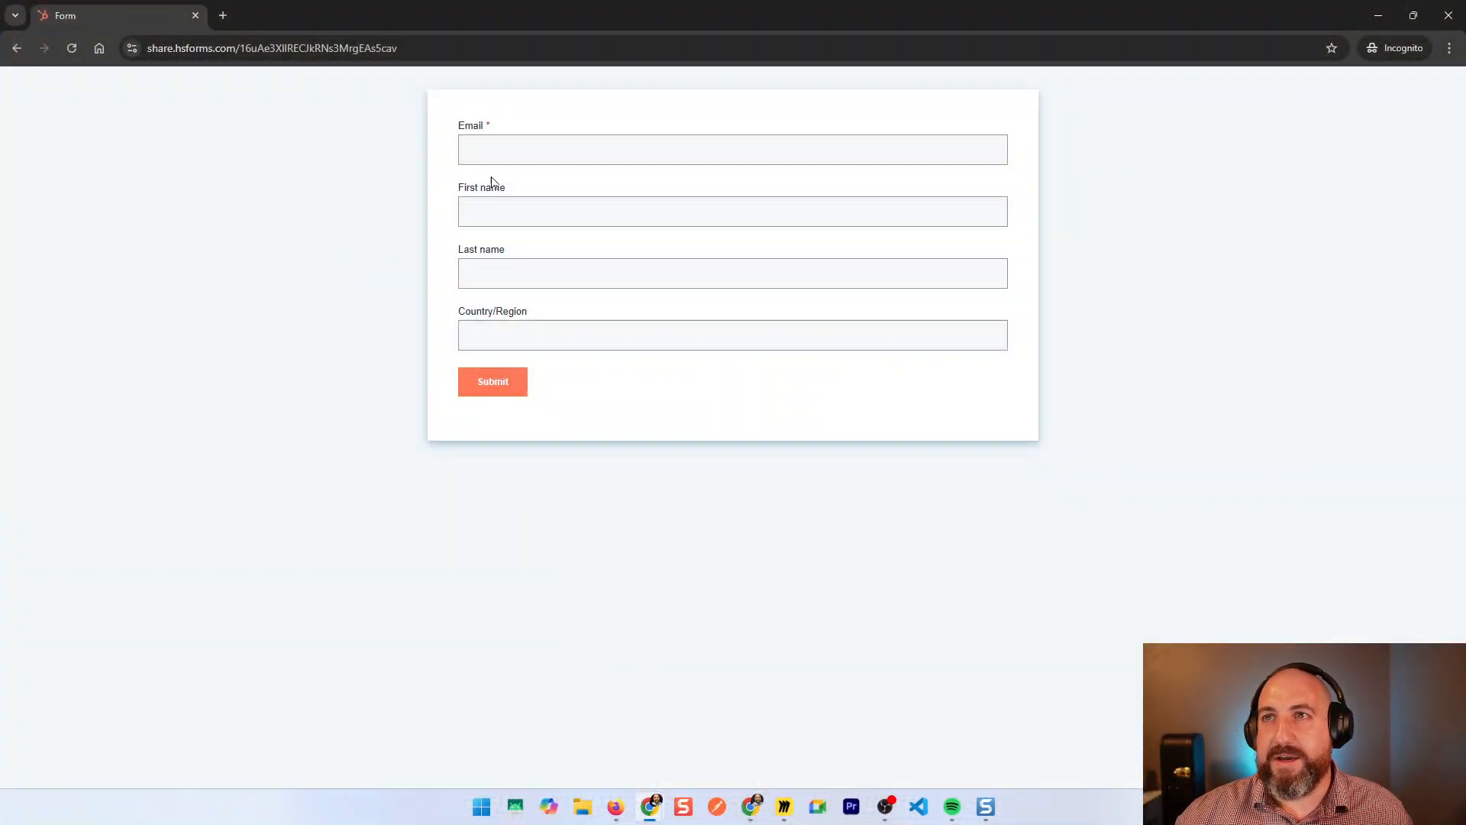
Step: Submit the form with a new test email, a last name, and Country/Region Mexico
left_click(492, 151)
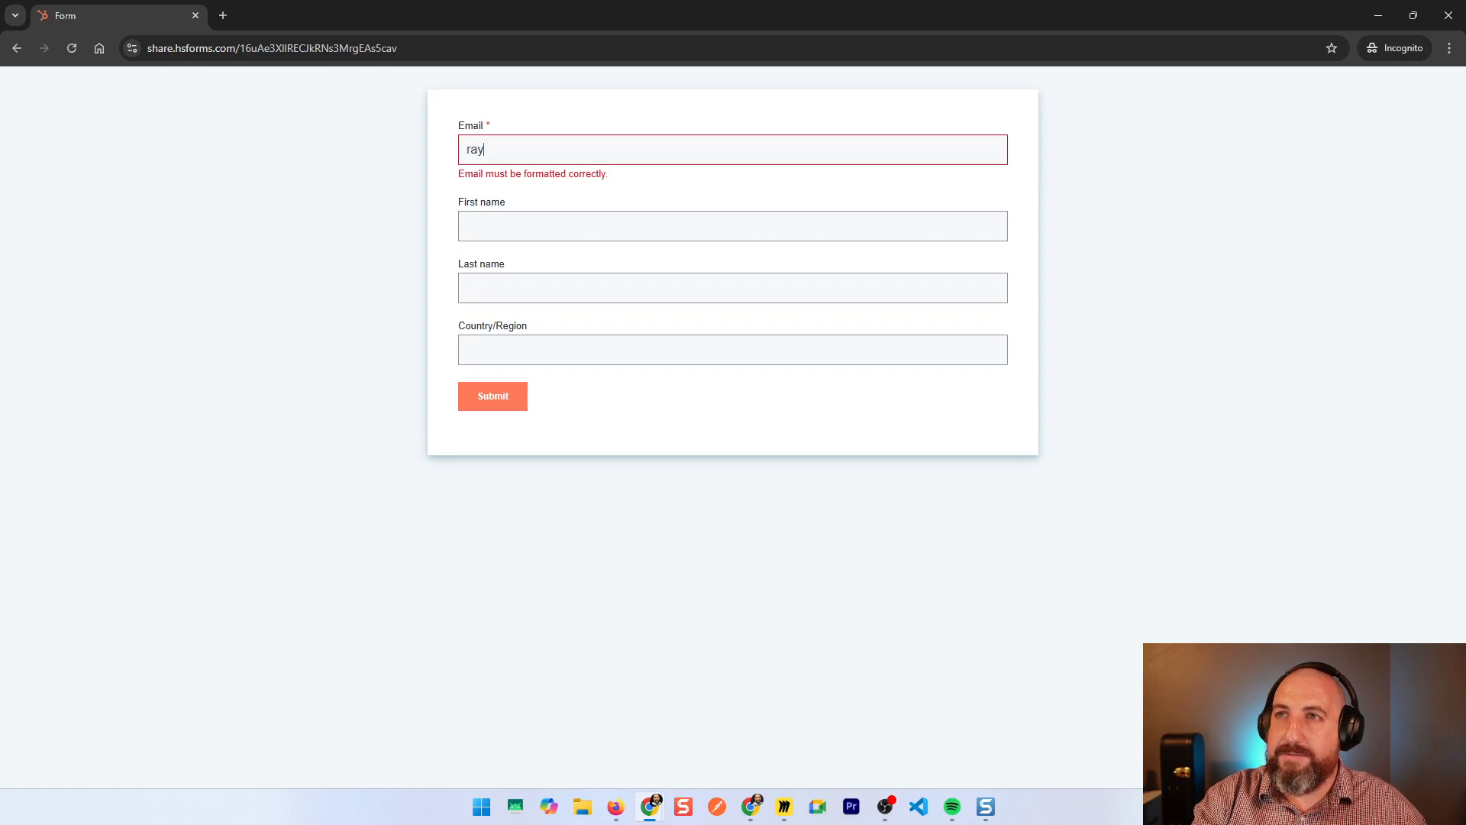
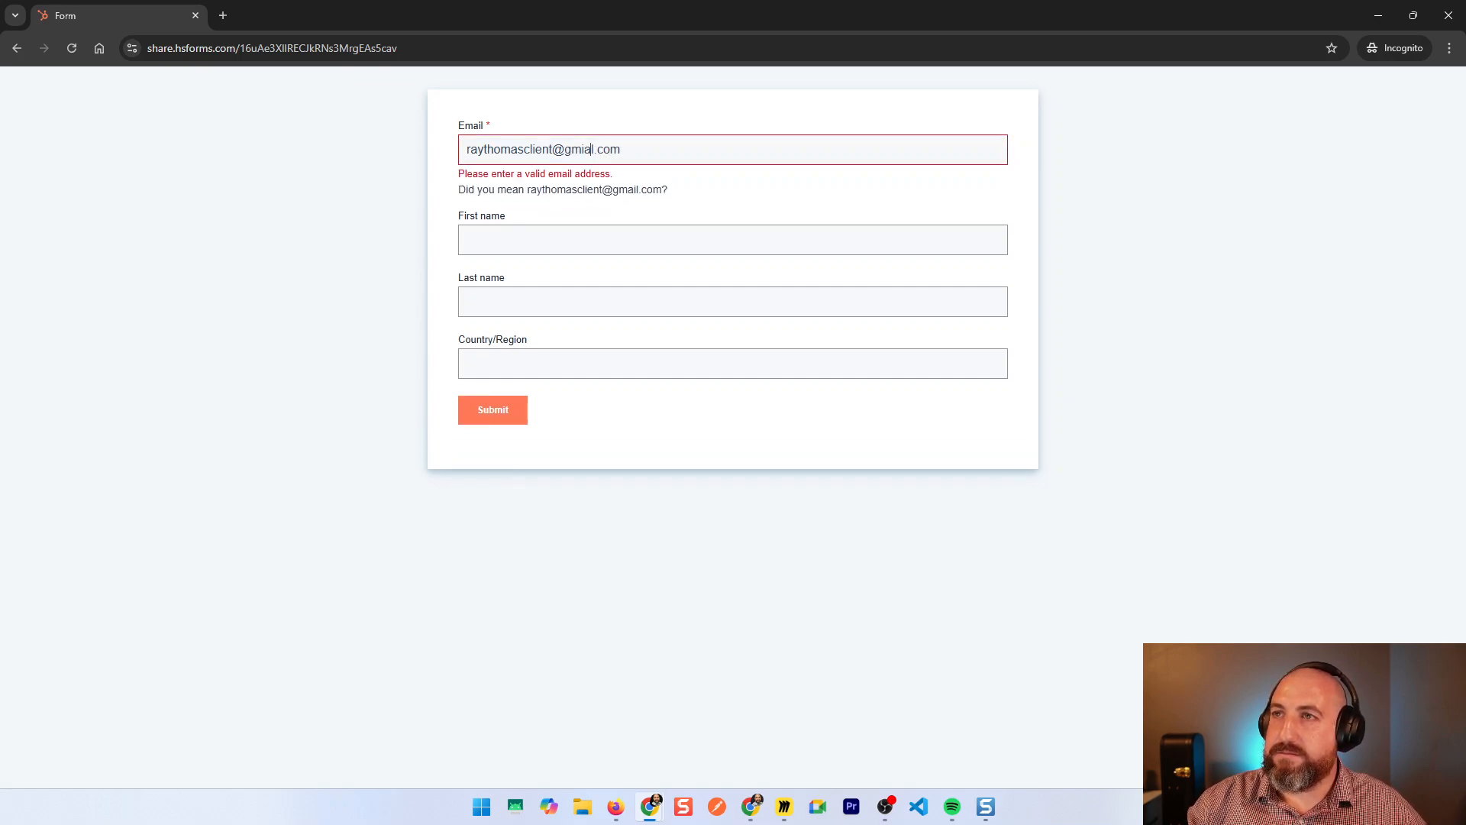
key("Right")
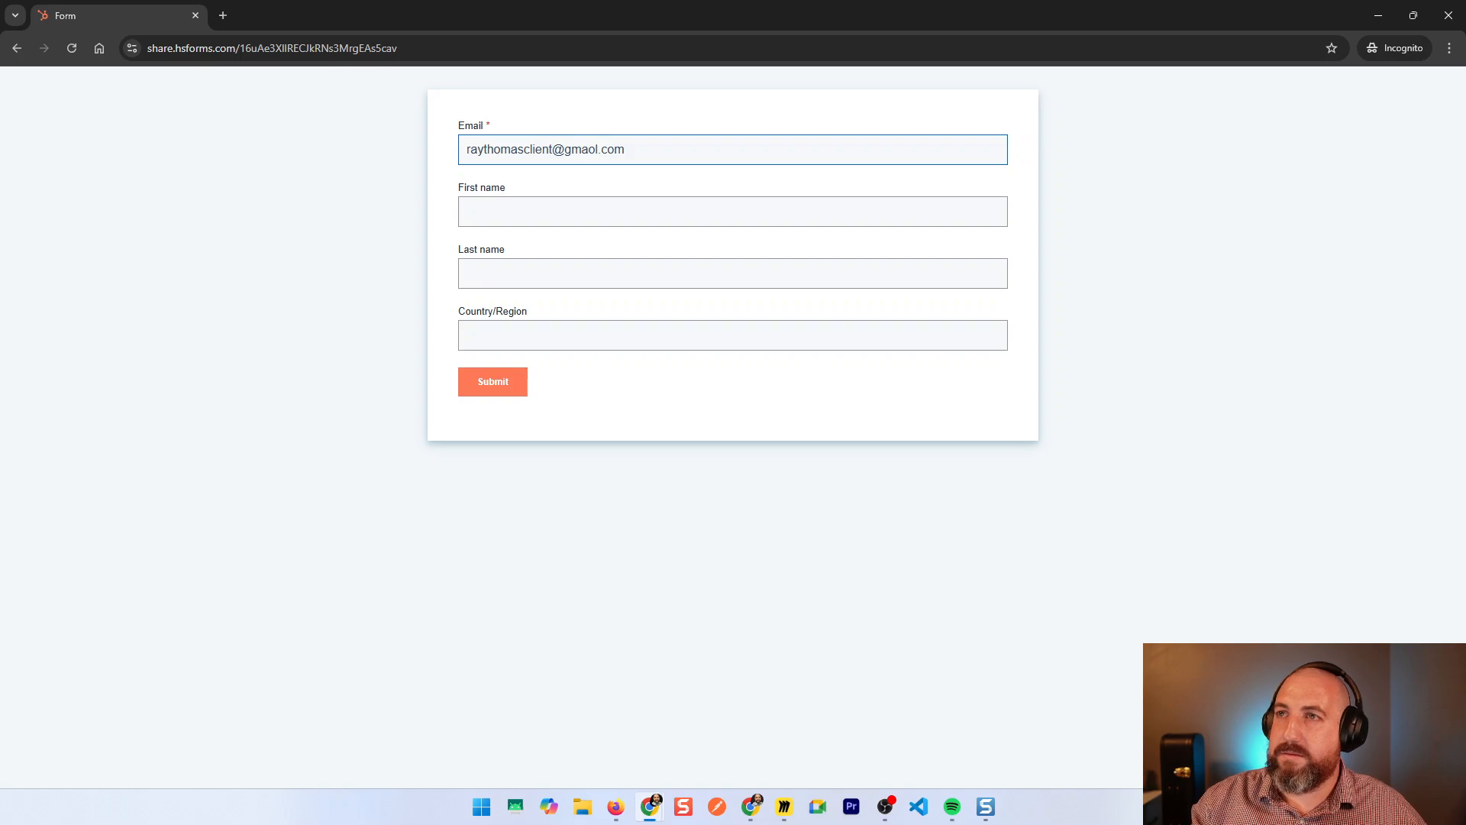
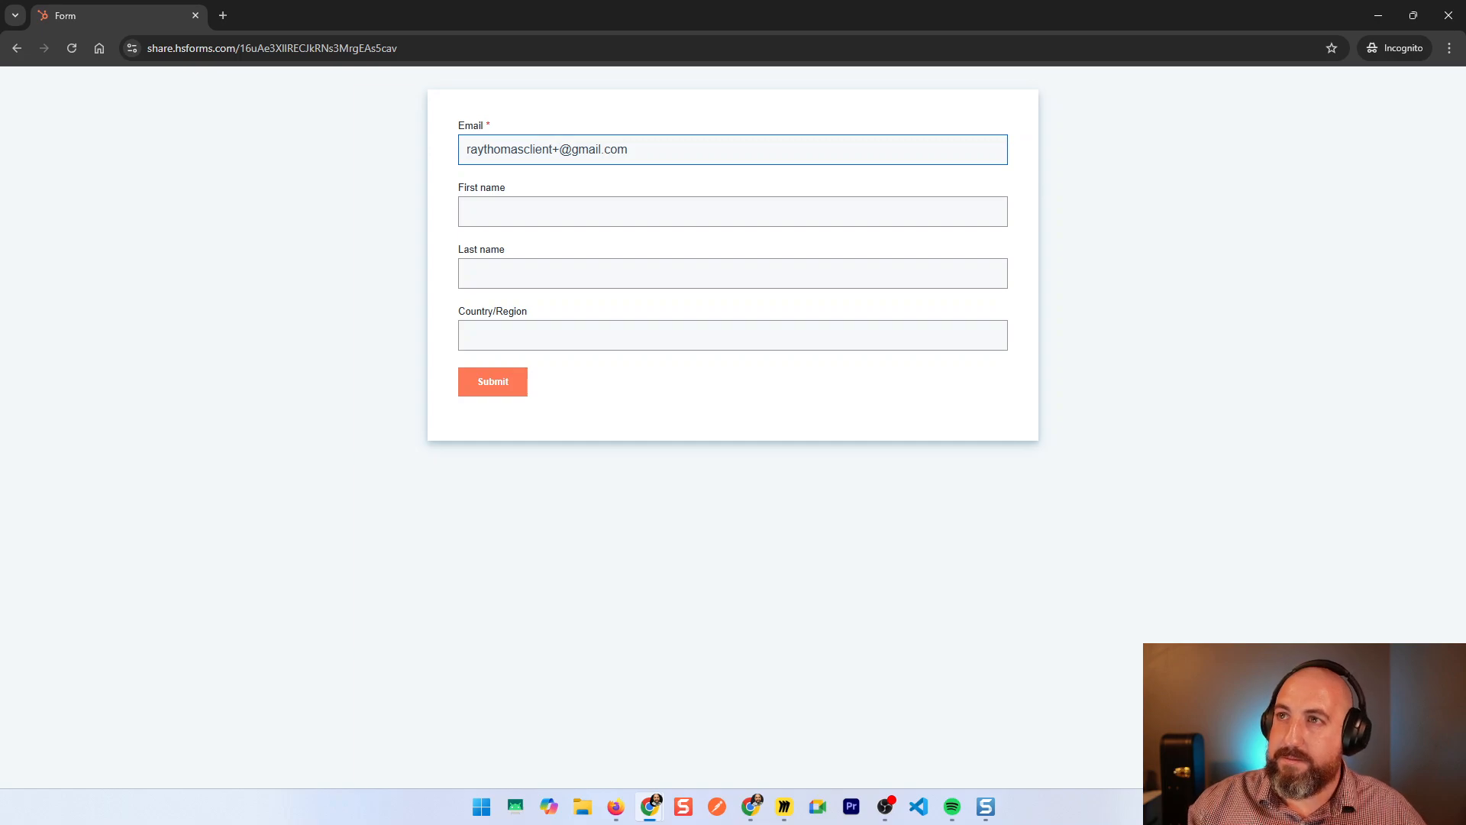
key("Tab")
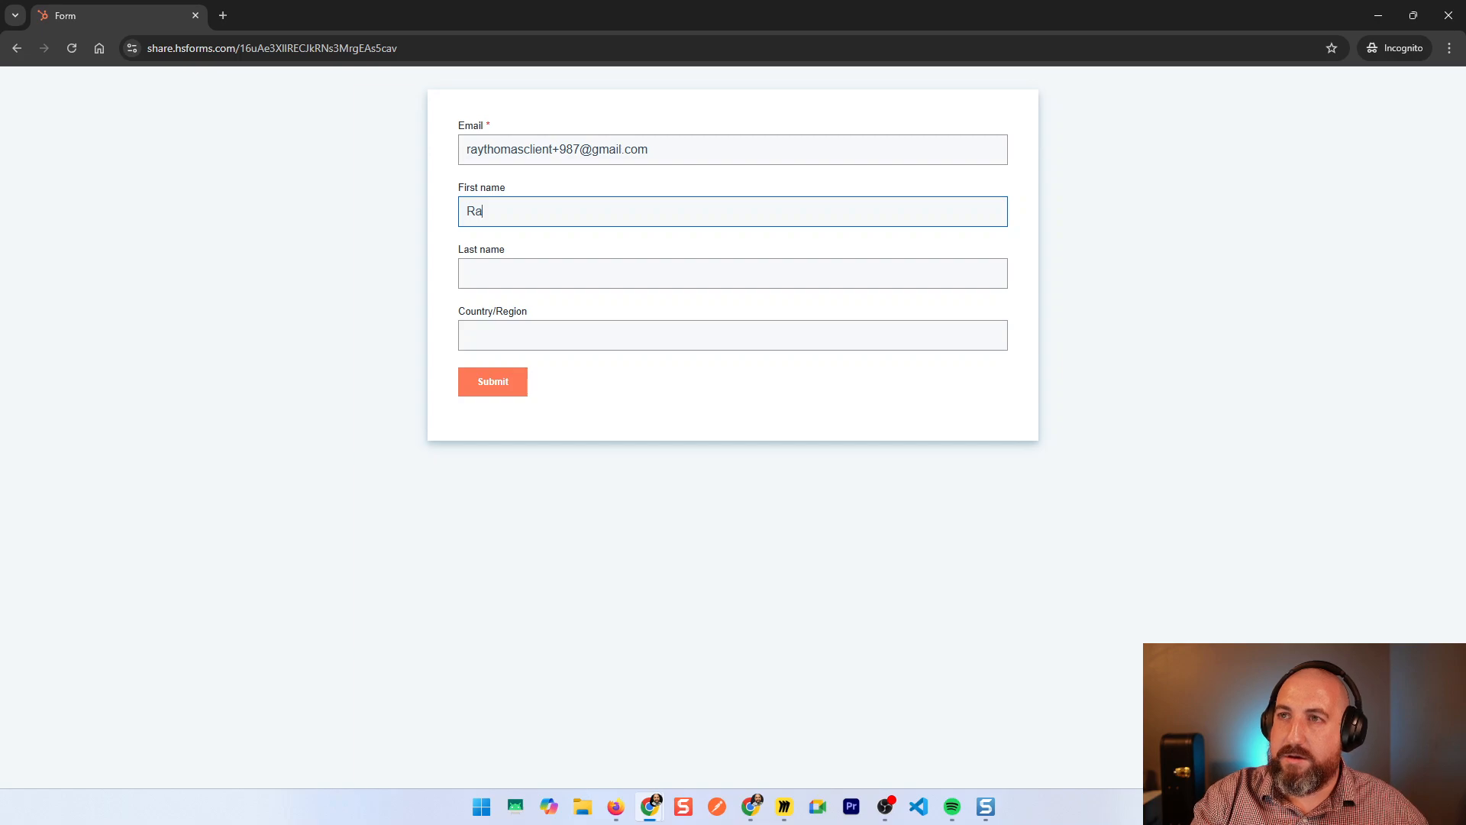
key("Tab")
type("Thomas")
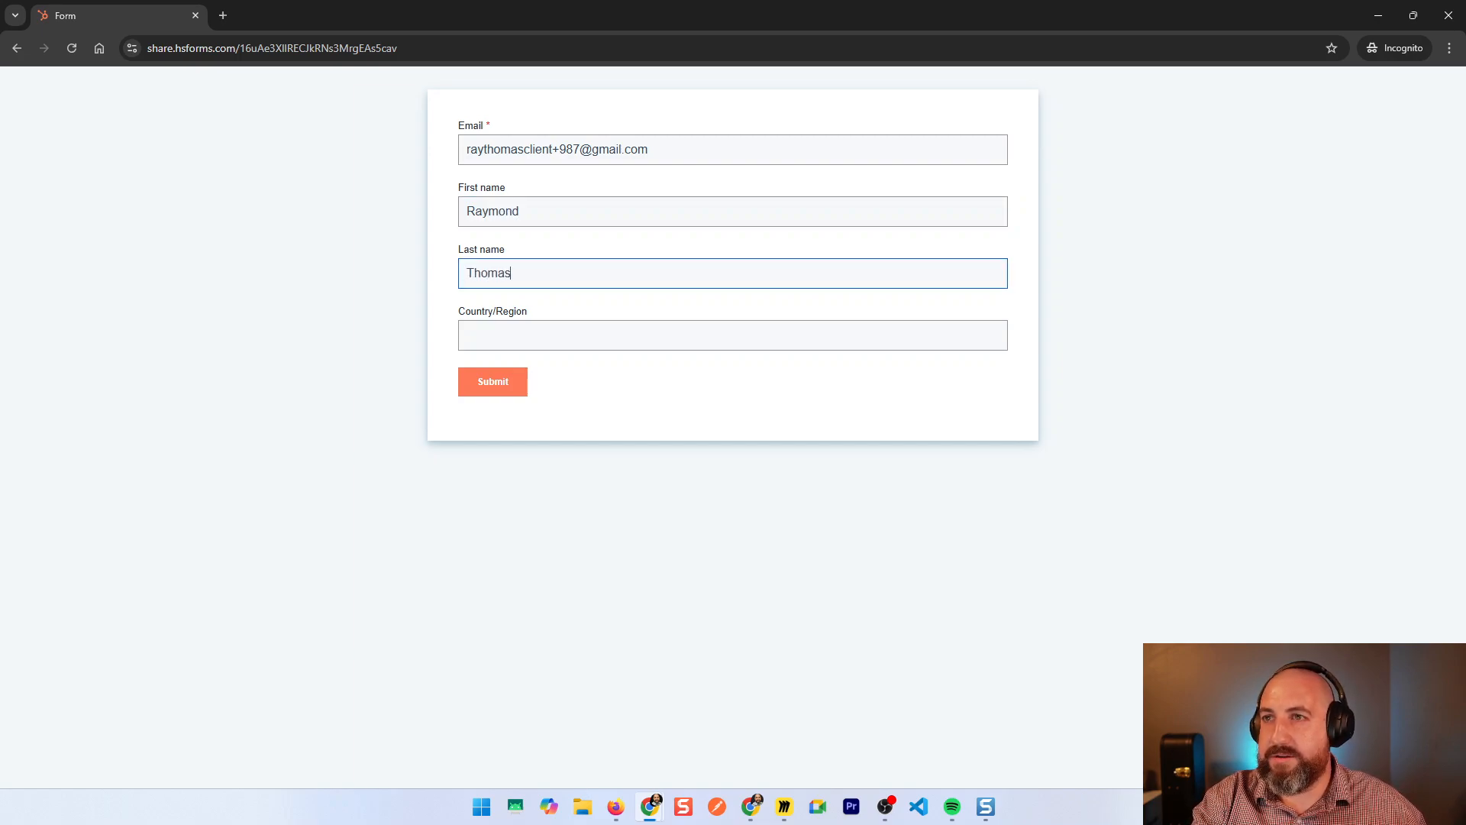
key("Tab")
type("Mexic")
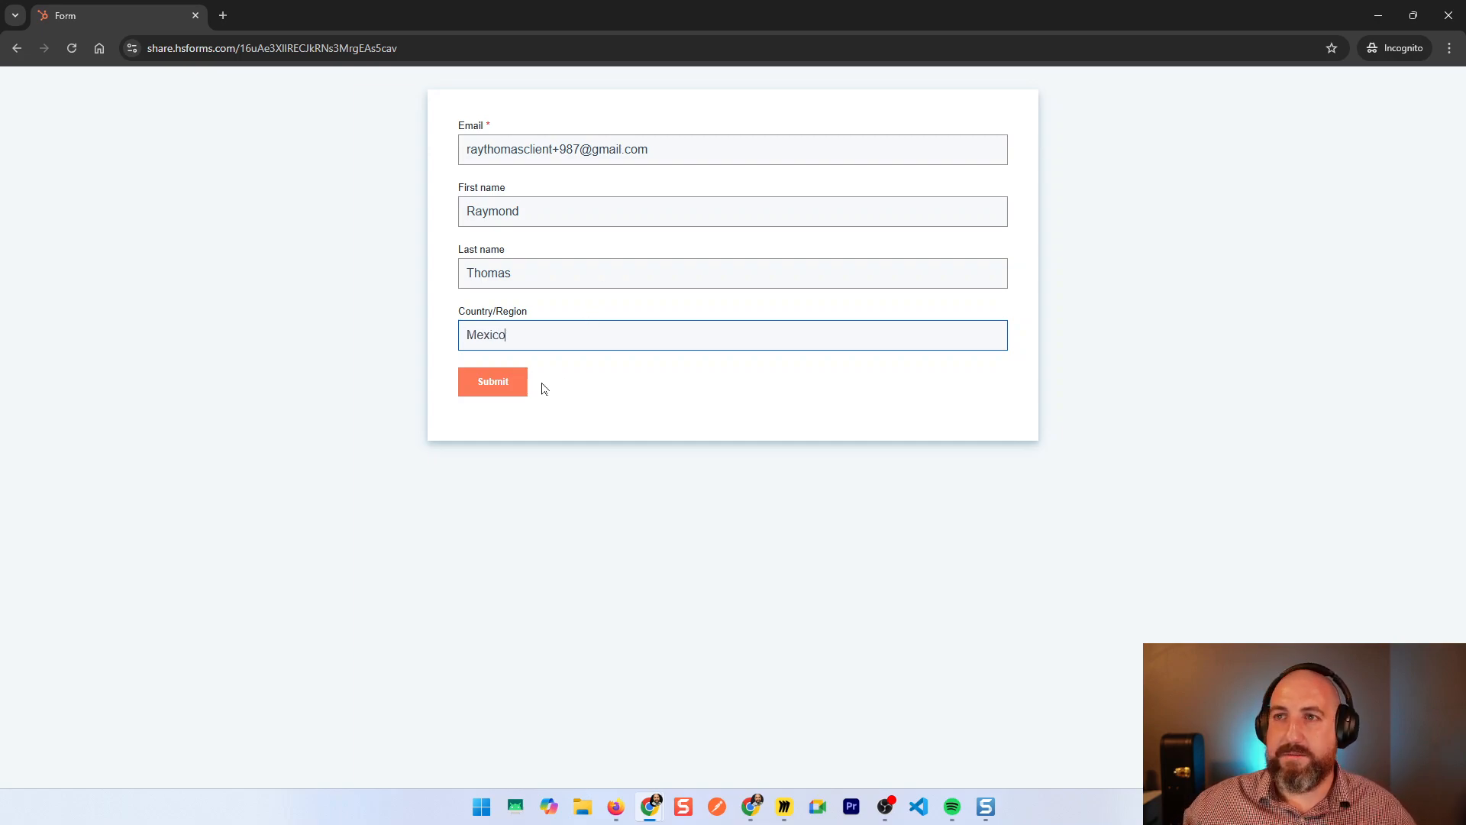
left_click(514, 382)
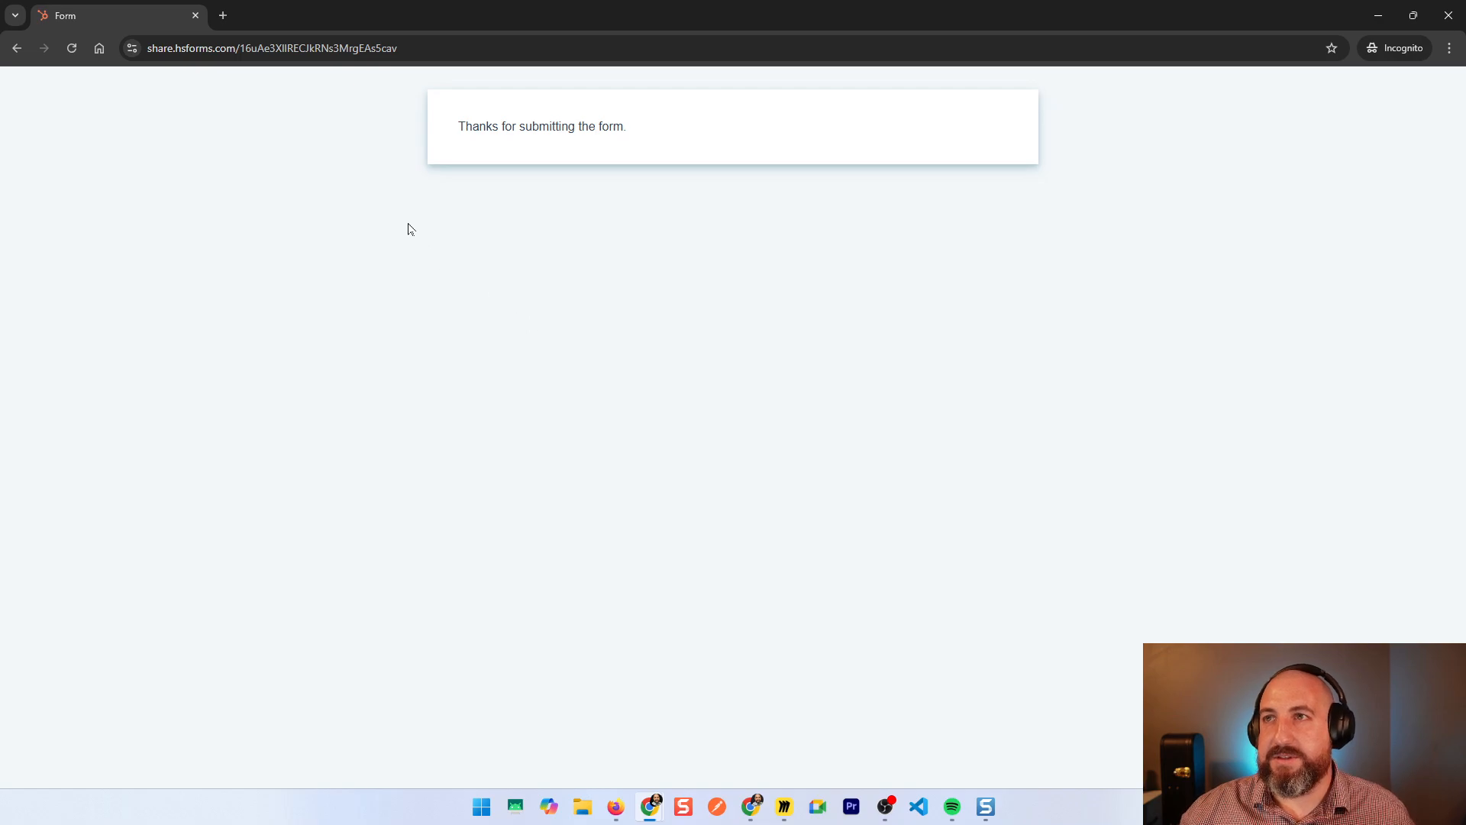
Step: Close the incognito window and open the newly submitted contact's record from Contacts
left_click(192, 17)
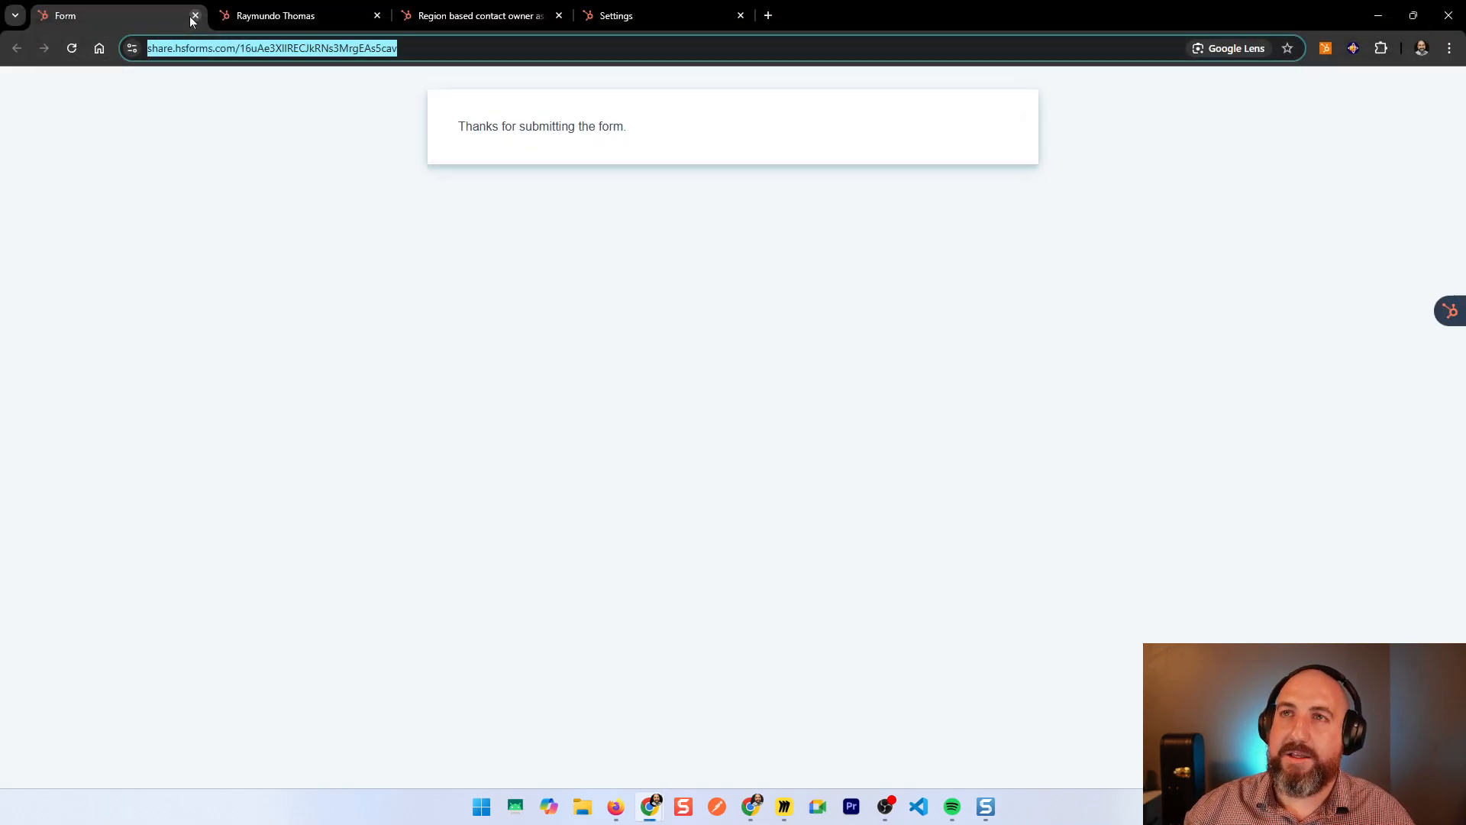
left_click(245, 16)
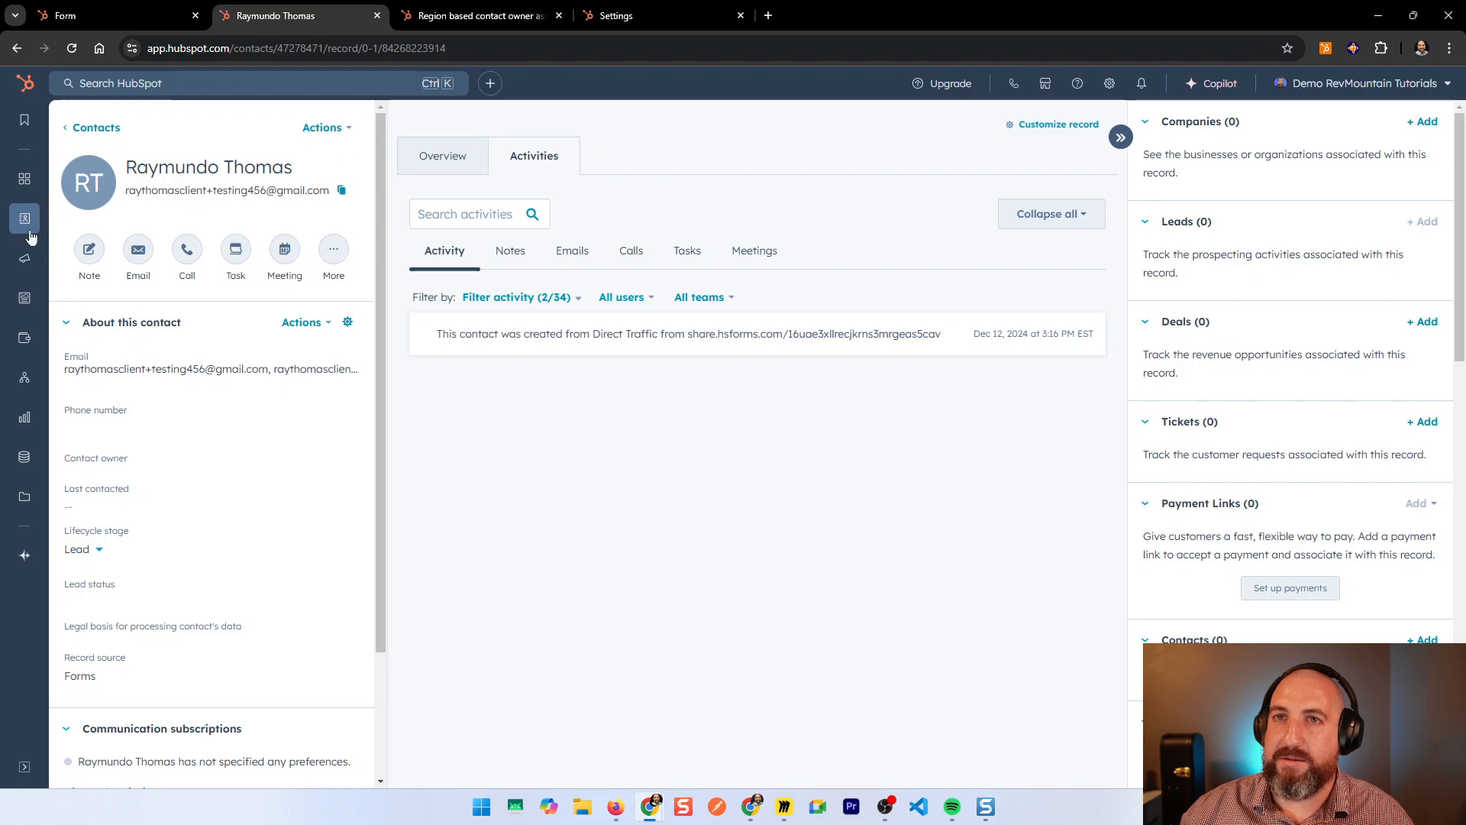
mouse_move(31, 229)
left_click(88, 219)
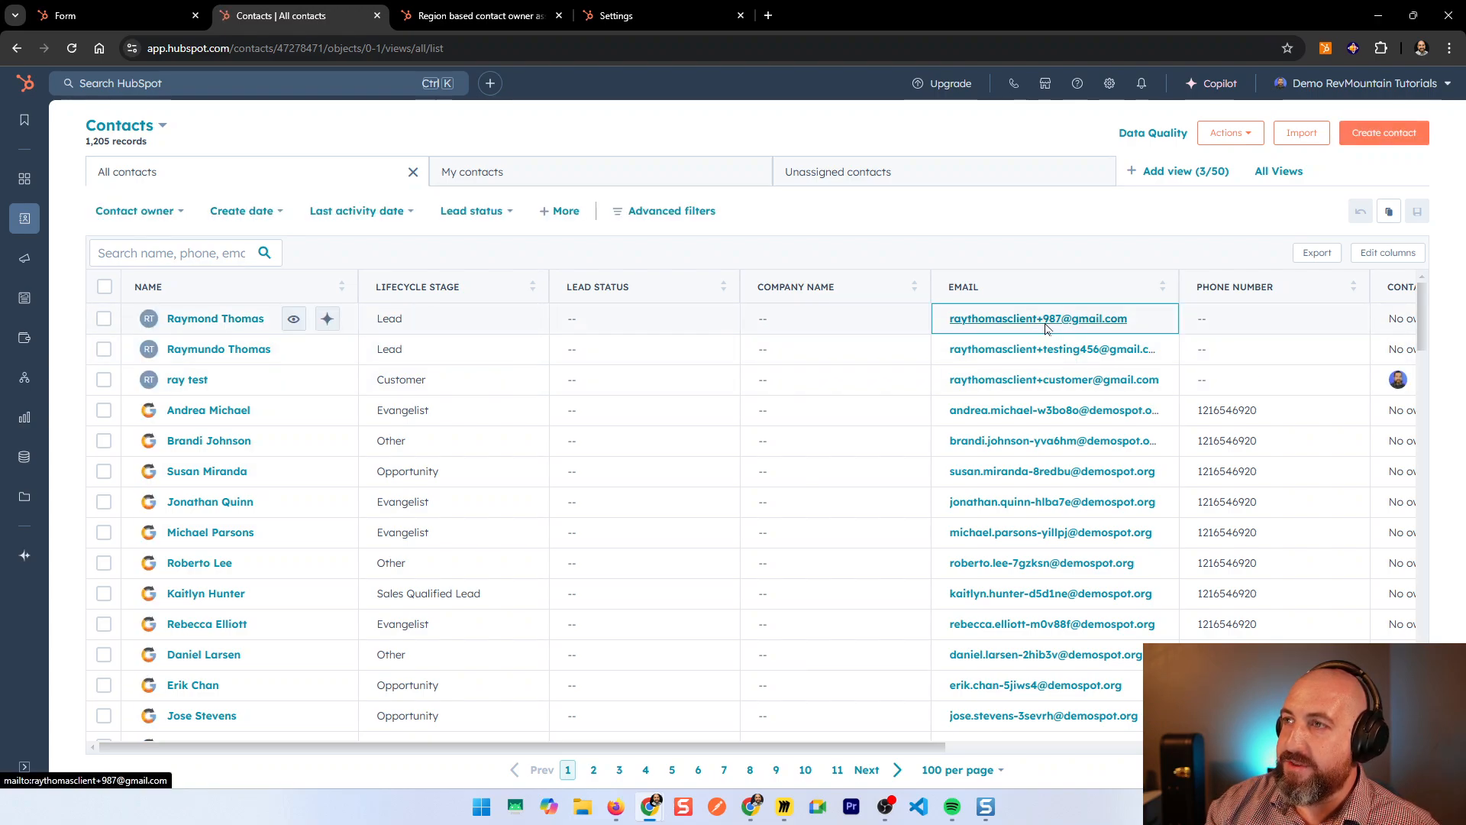
left_click(205, 324)
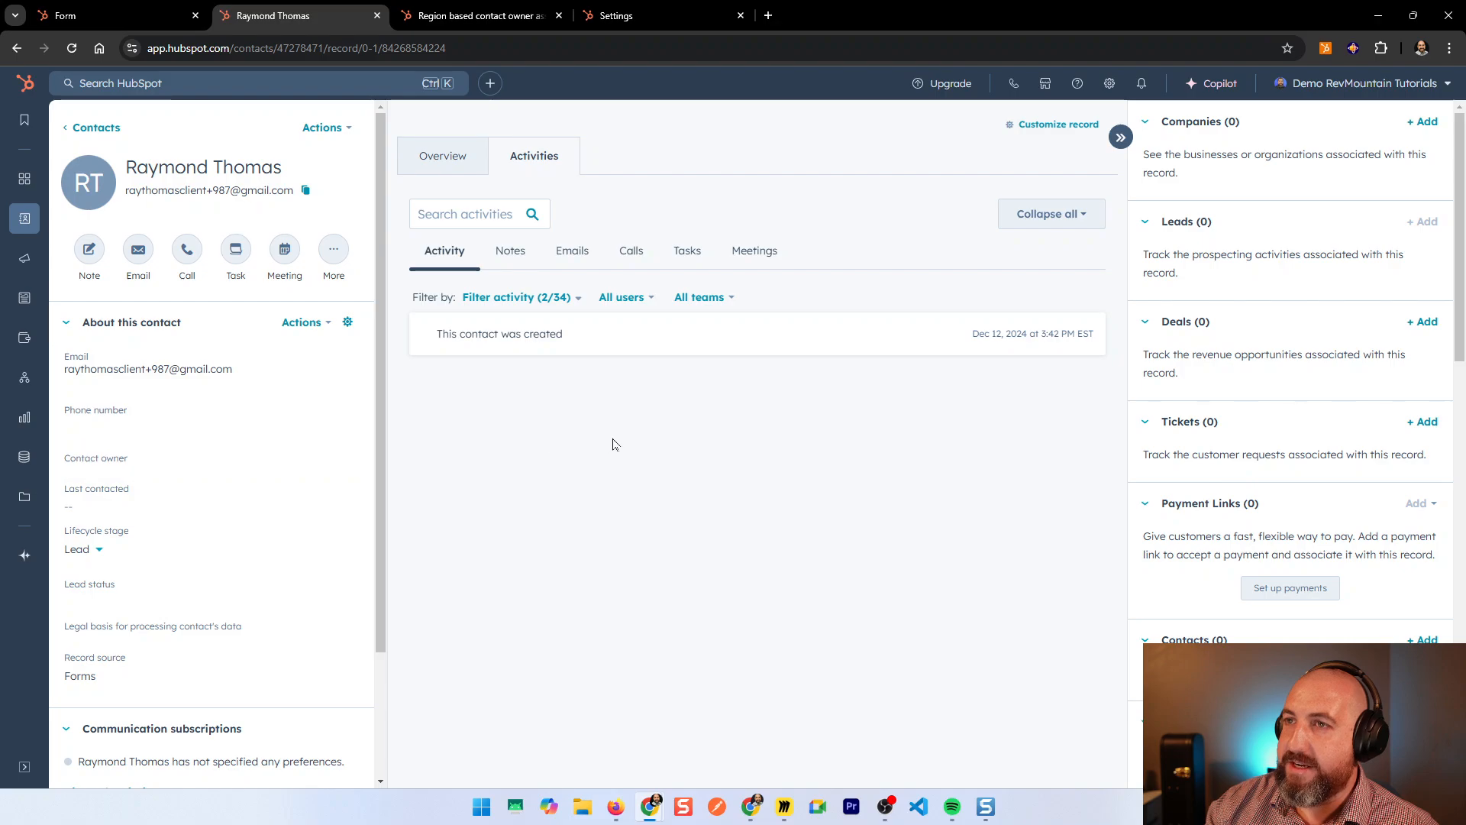
Step: Show workflow activity in the contact's timeline and refresh to see the enrollment
left_click(577, 307)
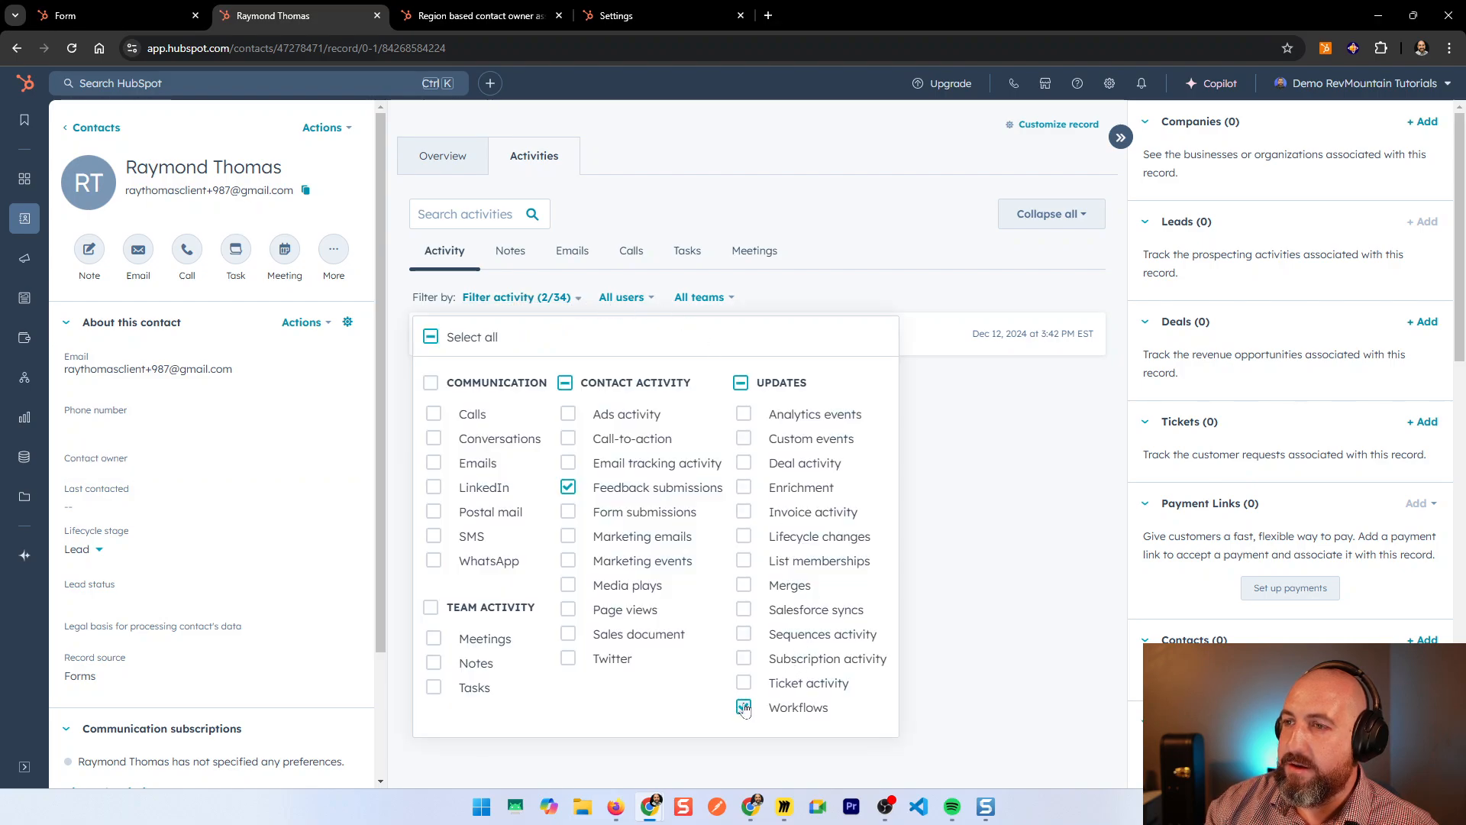
left_click(987, 628)
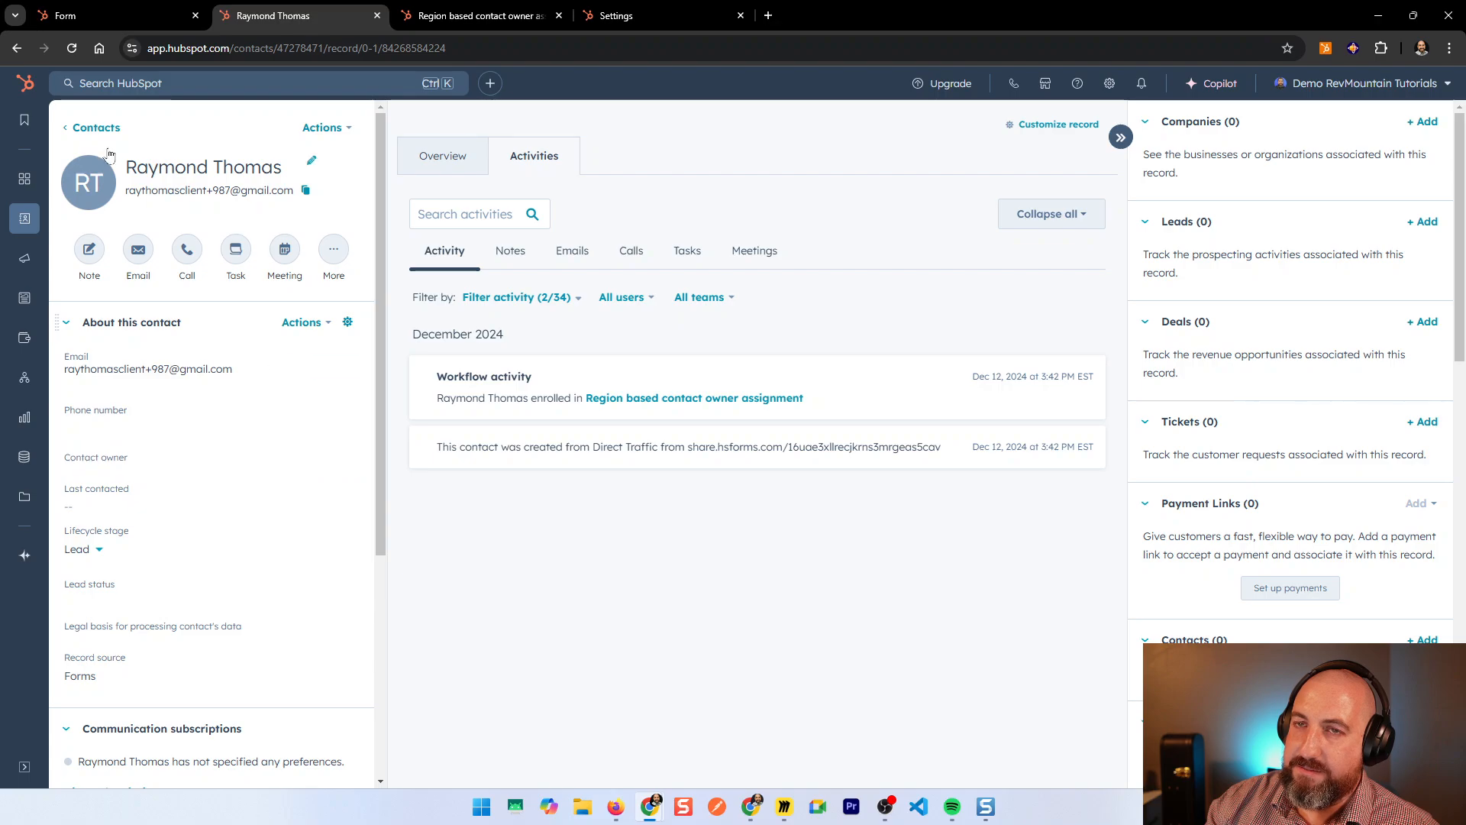
left_click(72, 55)
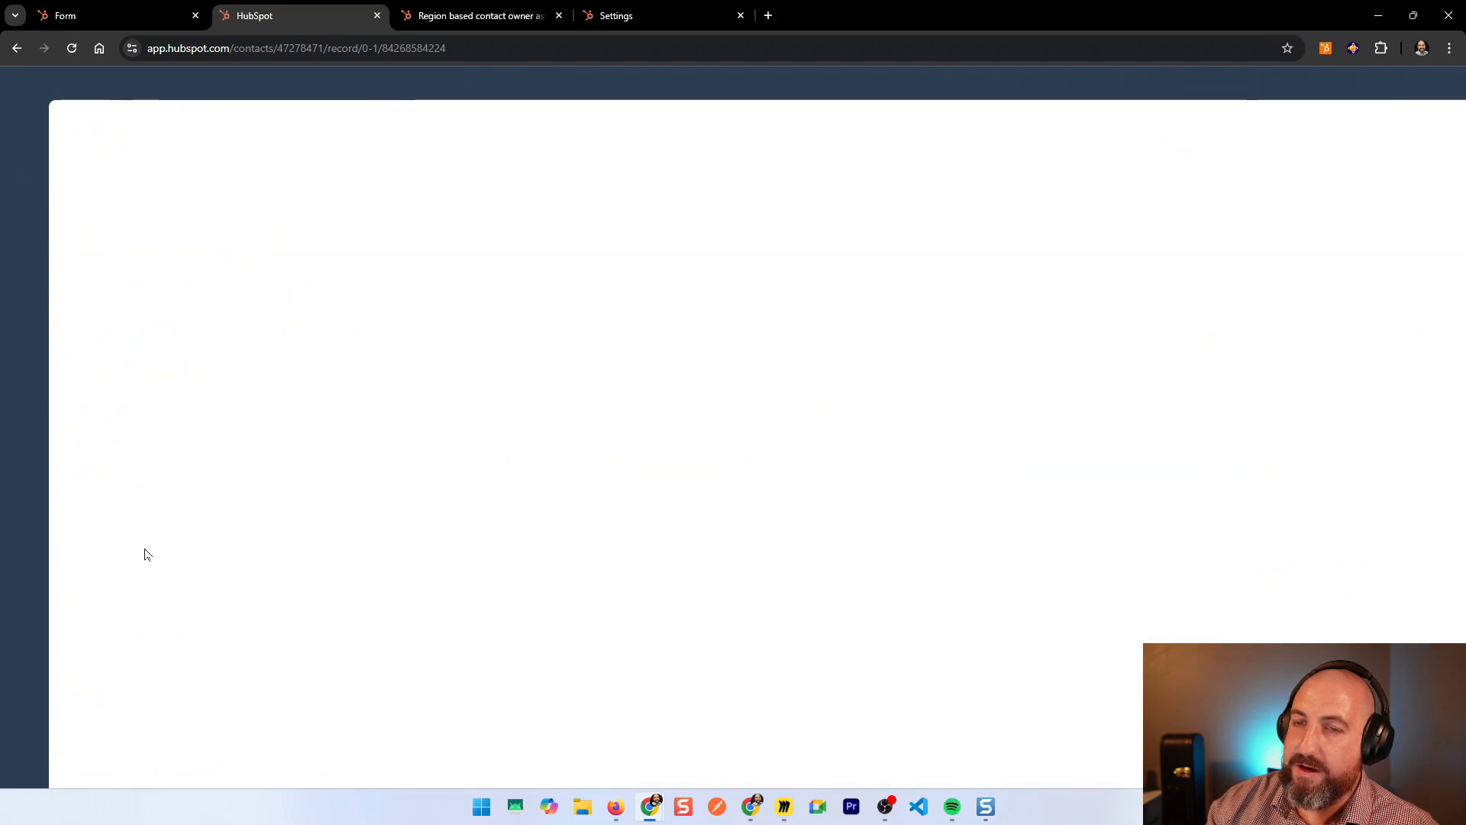